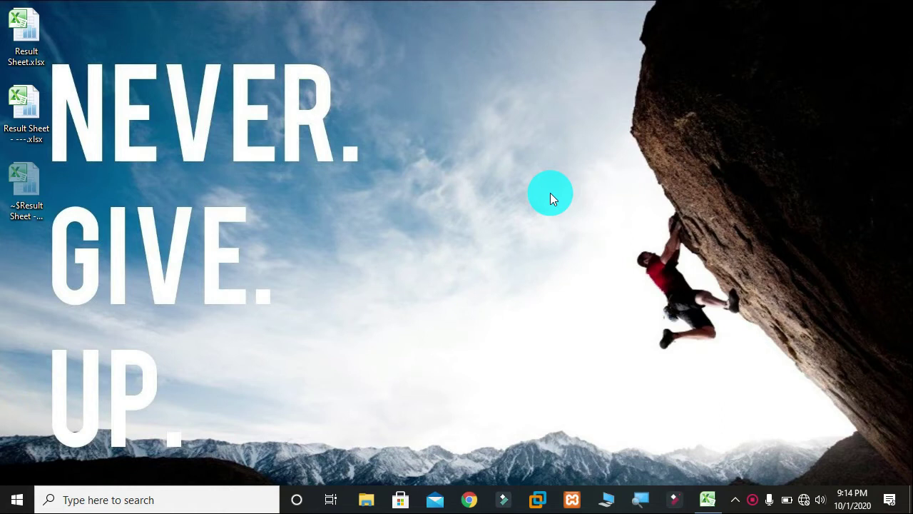
Step: Switch to Excel, review the completed results, summary and signatures in Result Sheet - ---.xlsx, and close the workbook
{"action": "left_click", "coordinate": [707, 497]}
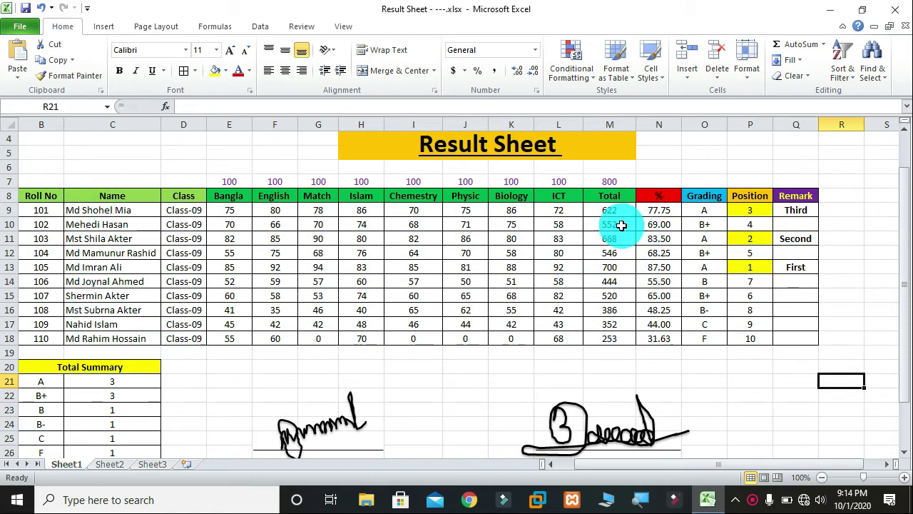
{"action": "scroll", "coordinate": [178, 381], "scroll_direction": "down", "scroll_amount": 1}
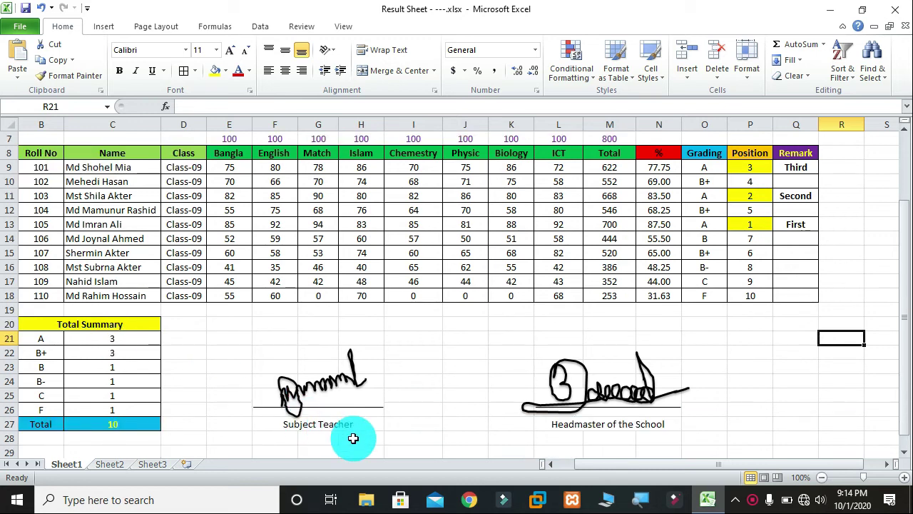
{"action": "scroll", "coordinate": [399, 421], "scroll_direction": "up", "scroll_amount": 1}
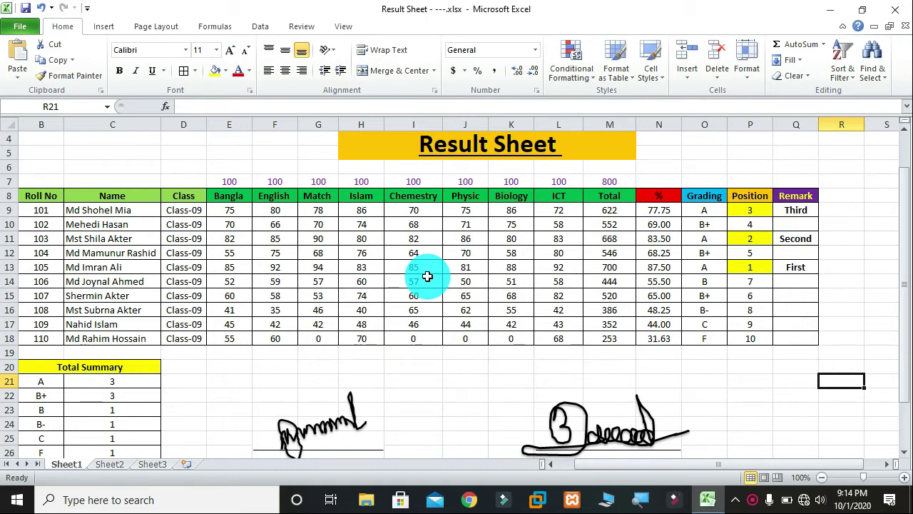
{"action": "left_click", "coordinate": [894, 10]}
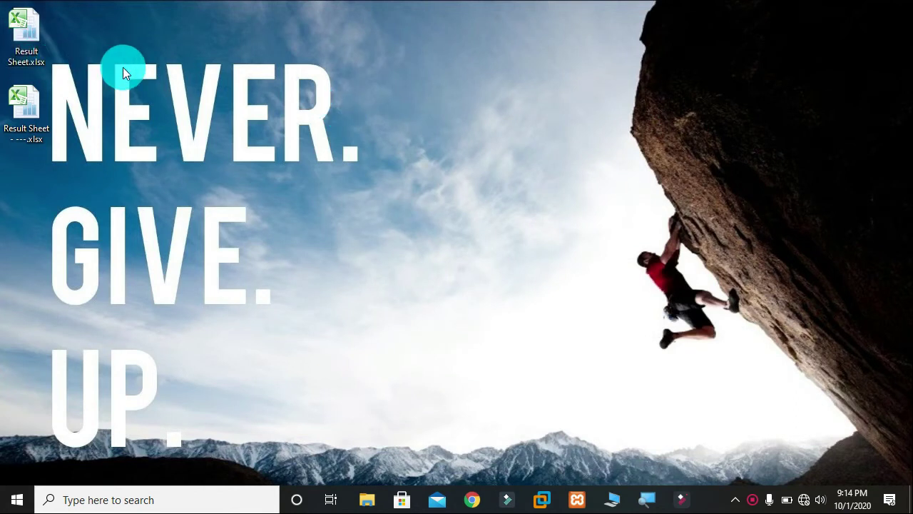
Step: Open the Result Sheet.xlsx workbook from the desktop and bring its marks table into view
{"action": "double_click", "coordinate": [33, 34]}
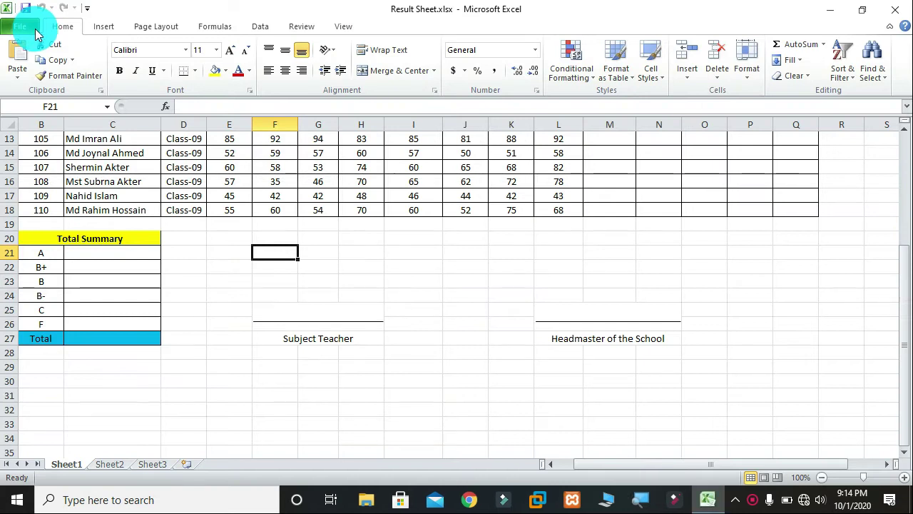
{"action": "scroll", "coordinate": [301, 183], "scroll_direction": "up", "scroll_amount": 3}
{"action": "scroll", "coordinate": [306, 190], "scroll_direction": "up", "scroll_amount": 1}
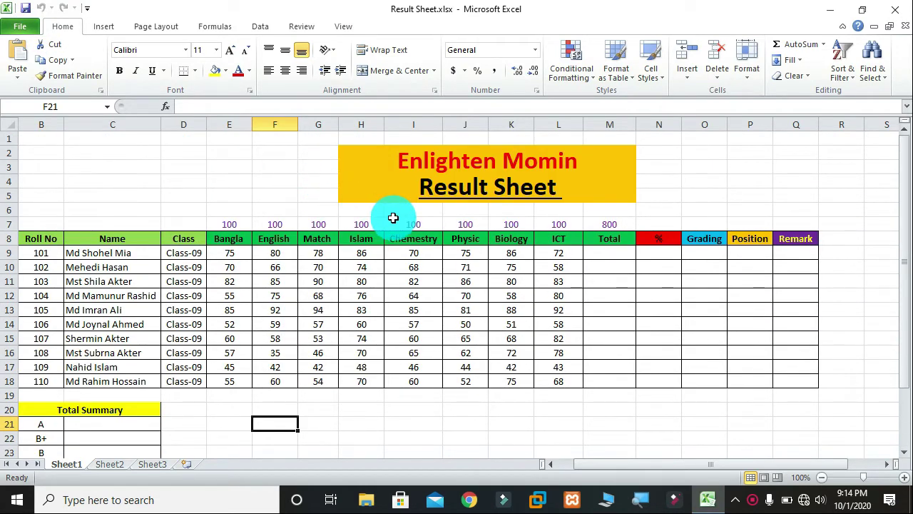
{"action": "scroll", "coordinate": [393, 218], "scroll_direction": "down", "scroll_amount": 1}
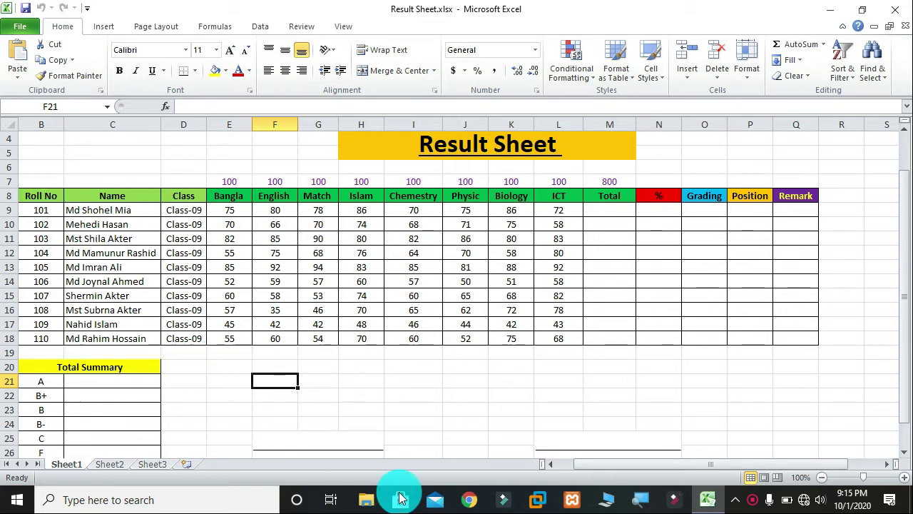
Step: Apply all borders to the Ser No column cells, A8:A18
{"action": "left_click_drag", "start_coordinate": [591, 473], "coordinate": [531, 470]}
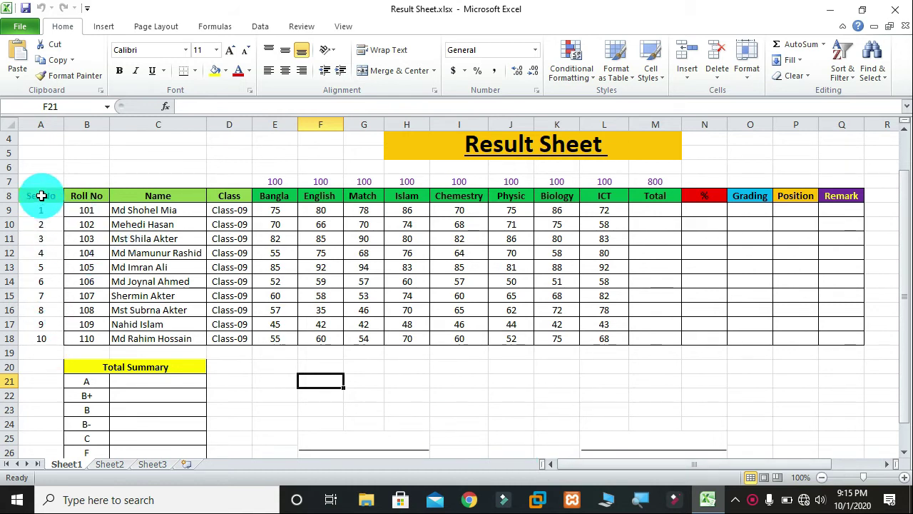
{"action": "left_click_drag", "start_coordinate": [41, 197], "coordinate": [41, 338]}
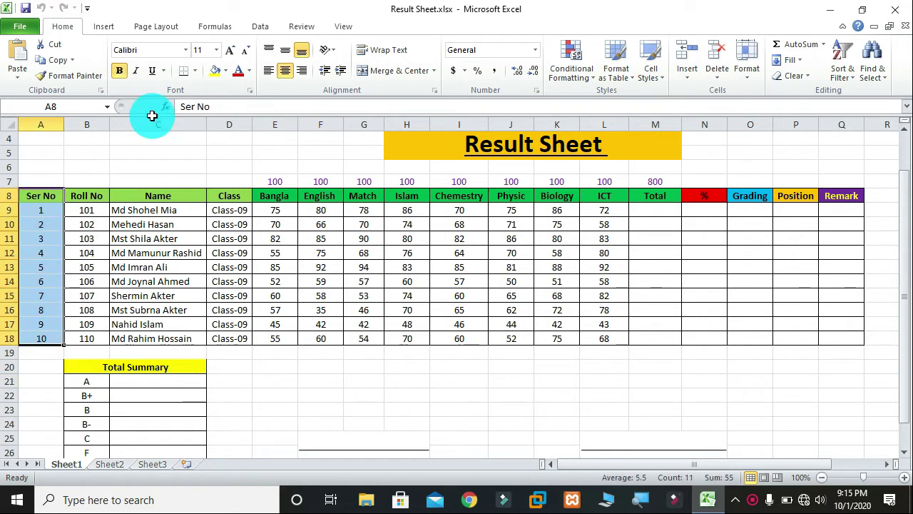
{"action": "left_click", "coordinate": [194, 72]}
{"action": "left_click", "coordinate": [194, 184]}
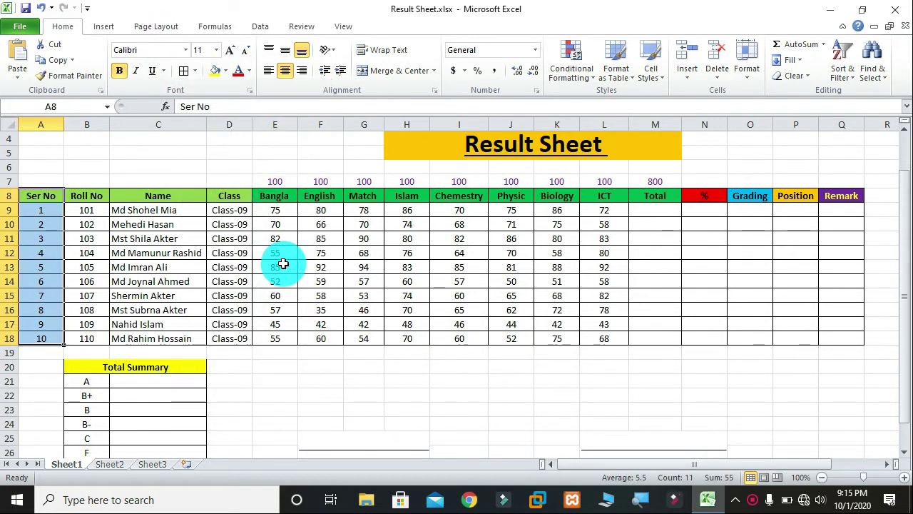
Step: Examine the subject headings in row 8 and the students' marks in E9:L18
{"action": "left_click", "coordinate": [283, 264]}
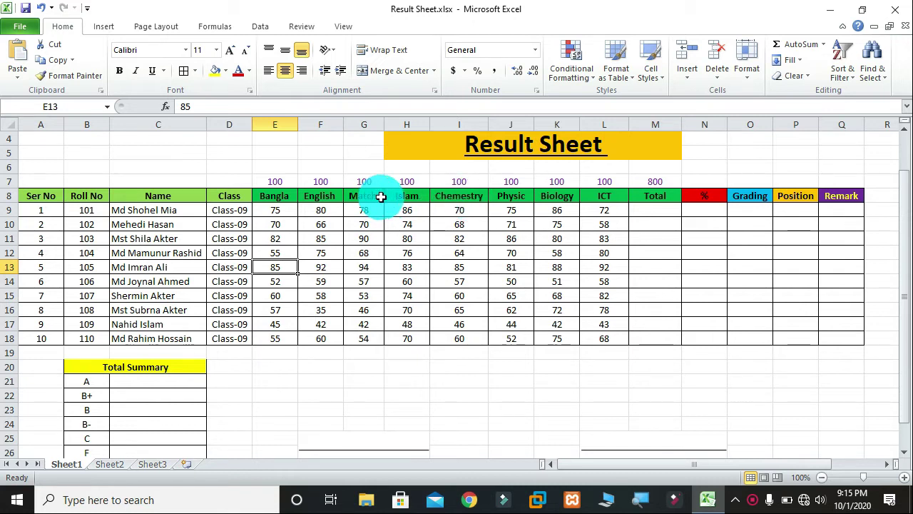
{"action": "left_click", "coordinate": [280, 196]}
{"action": "left_click", "coordinate": [317, 199]}
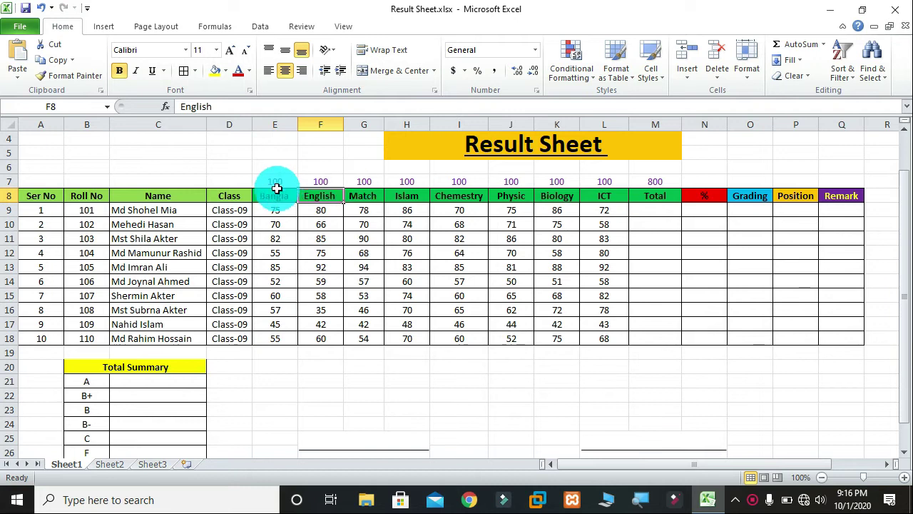
{"action": "left_click", "coordinate": [558, 199]}
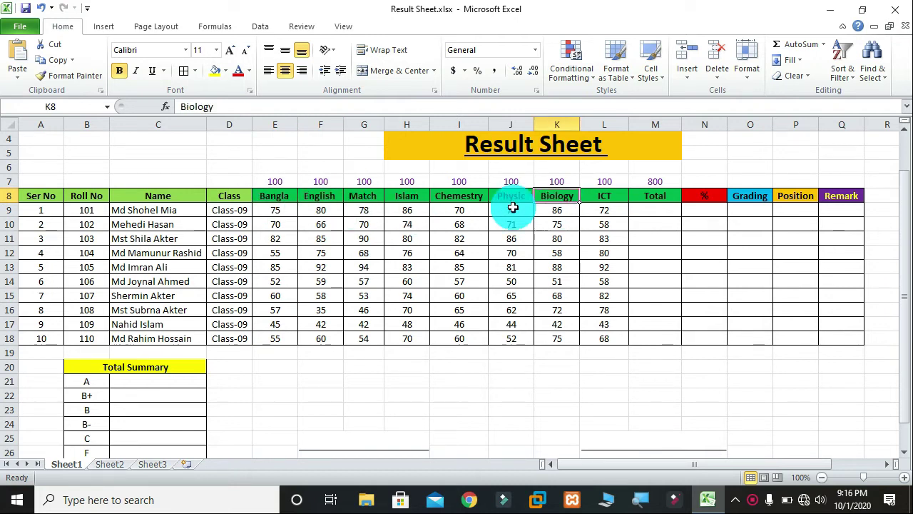
{"action": "left_click", "coordinate": [275, 211]}
{"action": "left_click_drag", "start_coordinate": [276, 211], "coordinate": [622, 341]}
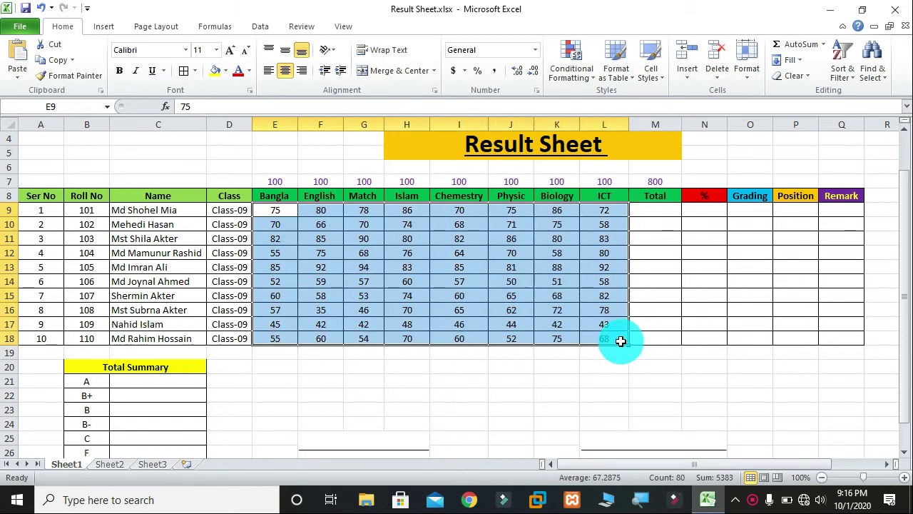
{"action": "left_click", "coordinate": [597, 364]}
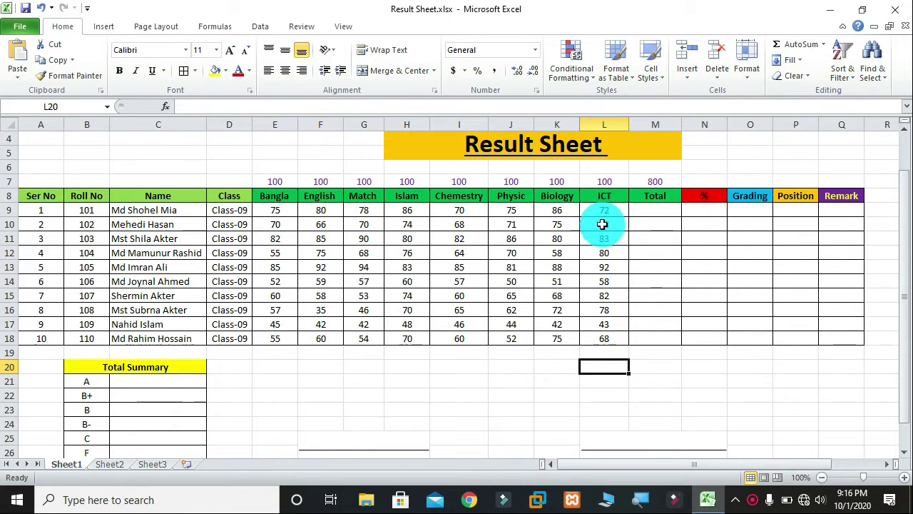
{"action": "scroll", "coordinate": [629, 245], "scroll_direction": "up", "scroll_amount": 1}
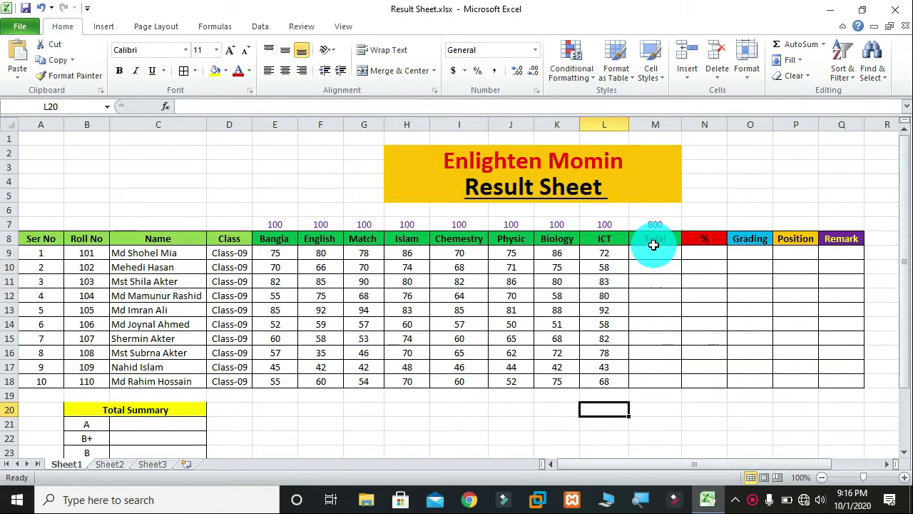
Step: Use AutoSum on the first student's marks in E9:L9 to enter the total in M9
{"action": "left_click", "coordinate": [650, 252]}
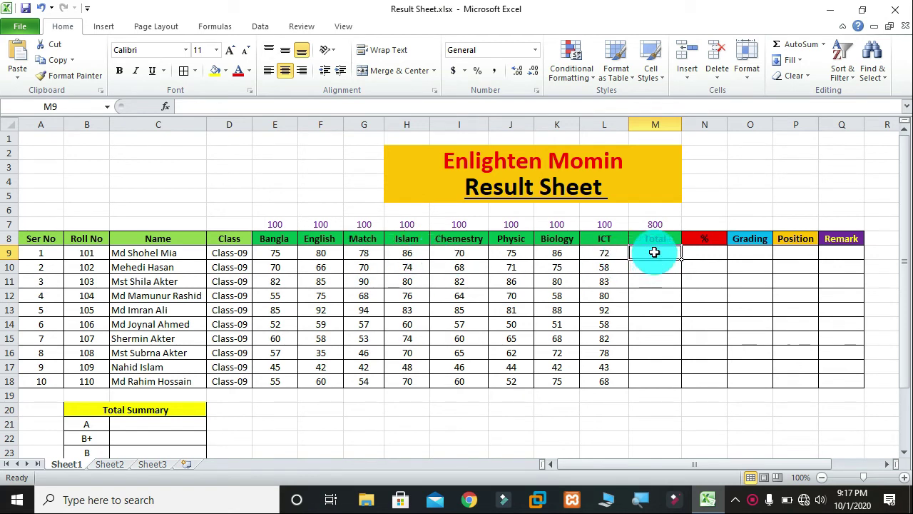
{"action": "left_click", "coordinate": [273, 256]}
{"action": "left_click_drag", "start_coordinate": [377, 257], "coordinate": [599, 259]}
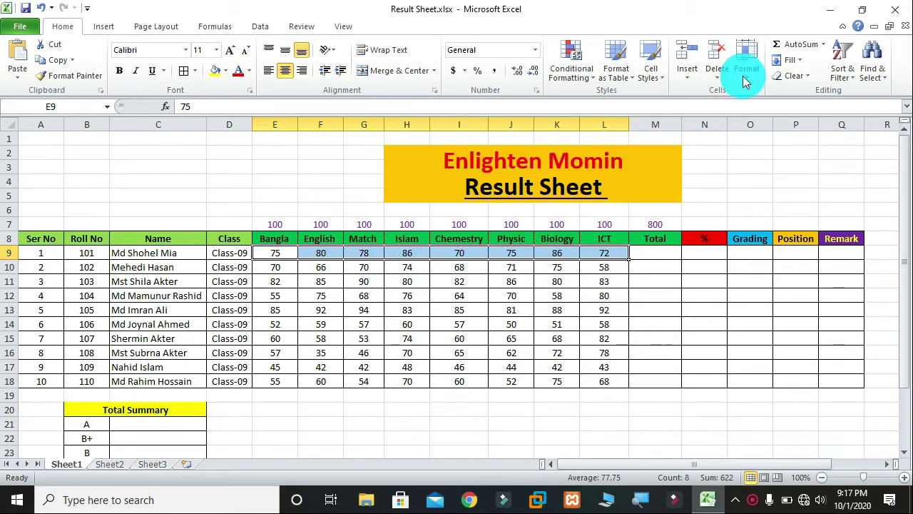
{"action": "left_click", "coordinate": [793, 49]}
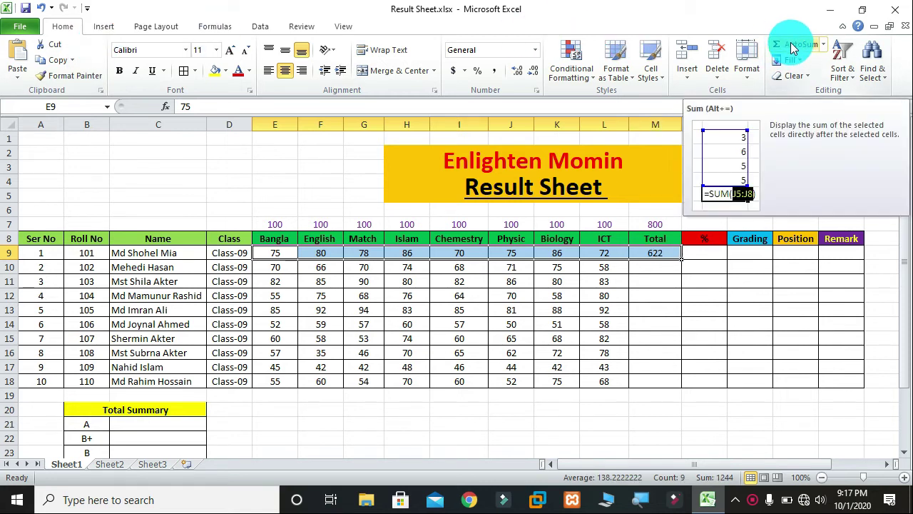
{"action": "left_click", "coordinate": [664, 266]}
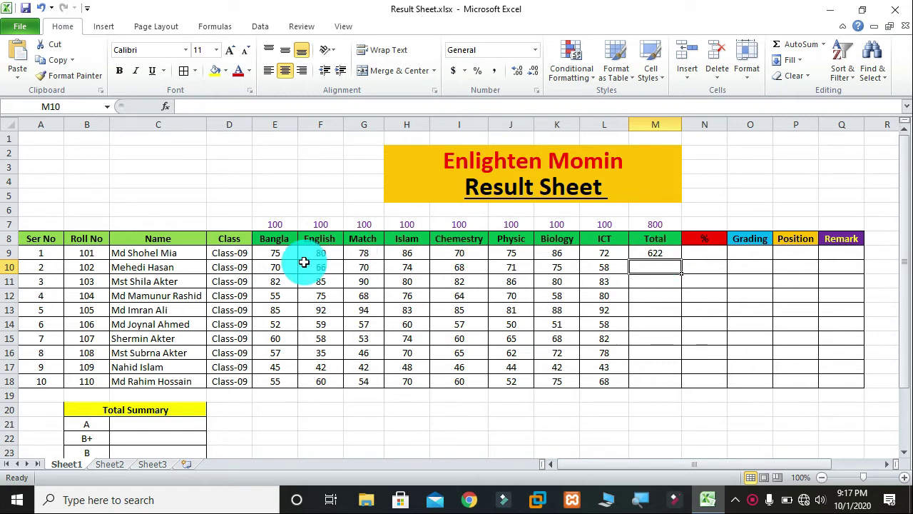
{"action": "left_click_drag", "start_coordinate": [271, 257], "coordinate": [617, 259]}
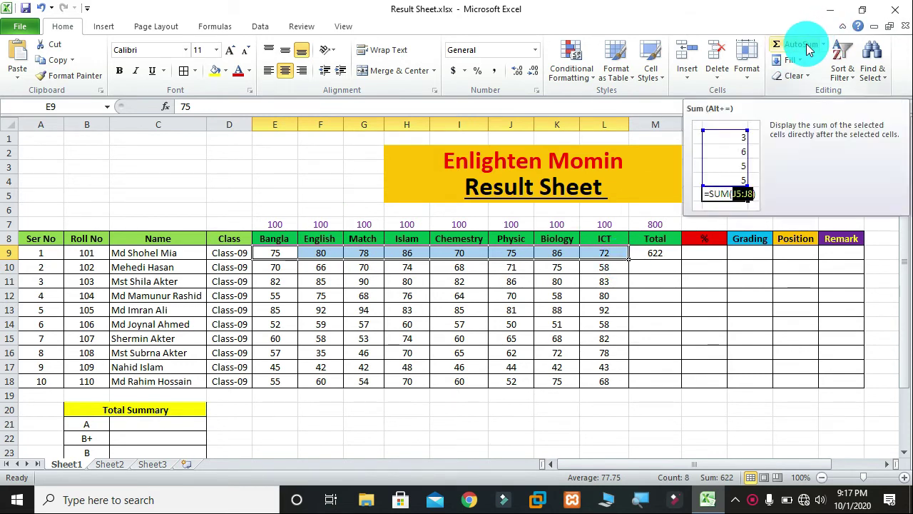
{"action": "left_click", "coordinate": [663, 263]}
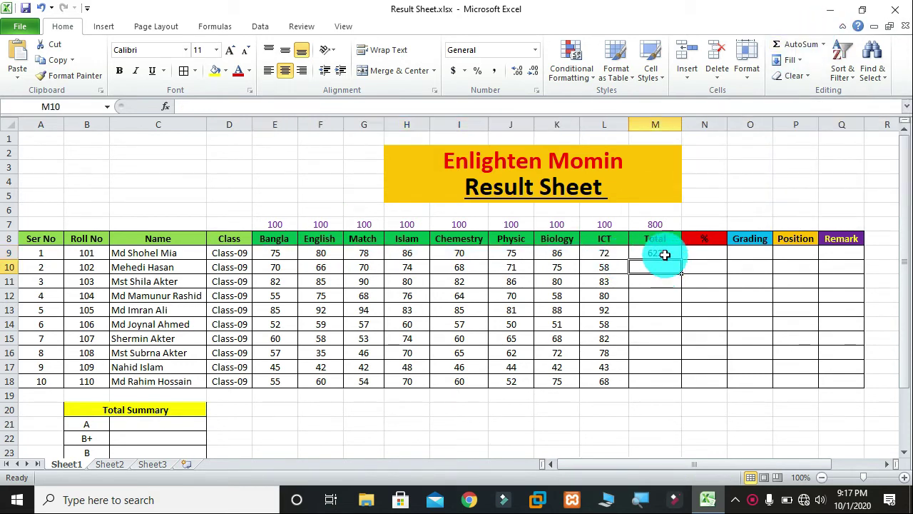
Step: Fill the SUM formula from M9 down through M18 to total every student's marks
{"action": "left_click", "coordinate": [664, 253]}
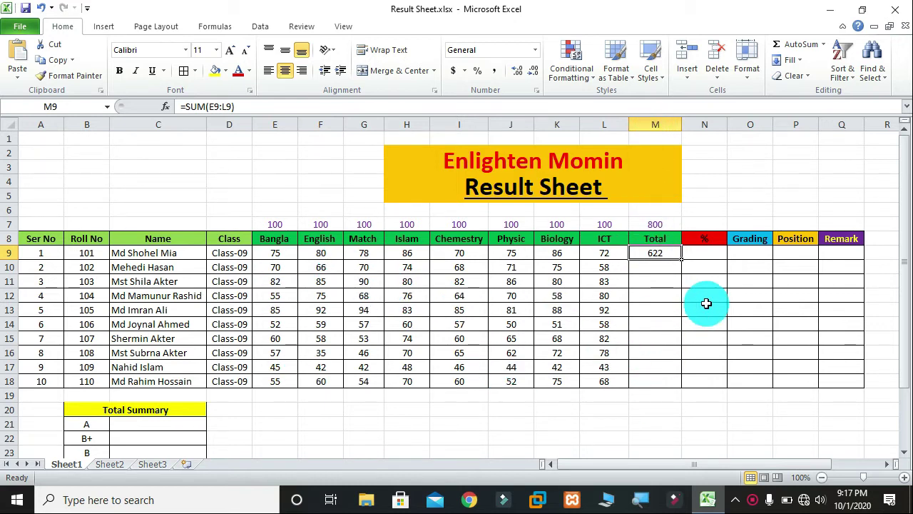
{"action": "left_click_drag", "start_coordinate": [682, 260], "coordinate": [682, 281]}
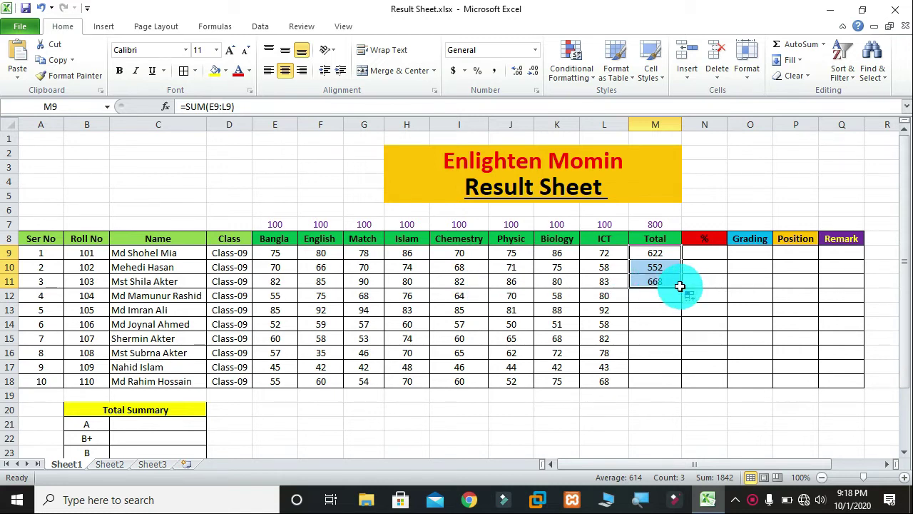
{"action": "left_click_drag", "start_coordinate": [680, 288], "coordinate": [681, 383]}
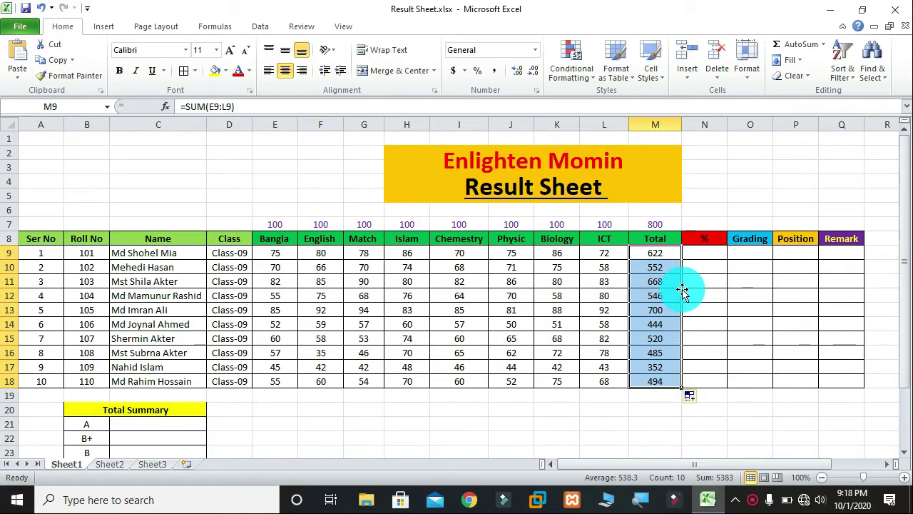
{"action": "left_click", "coordinate": [703, 335]}
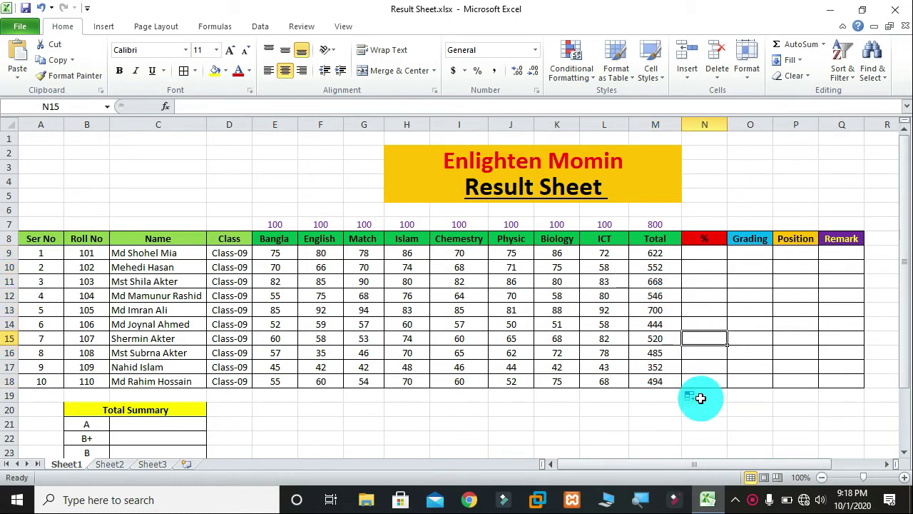
{"action": "left_click", "coordinate": [731, 405]}
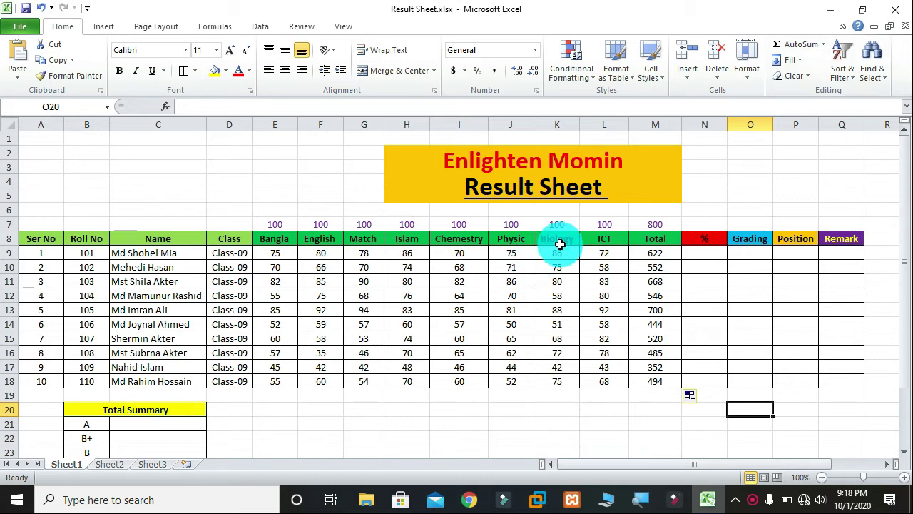
{"action": "left_click", "coordinate": [699, 252]}
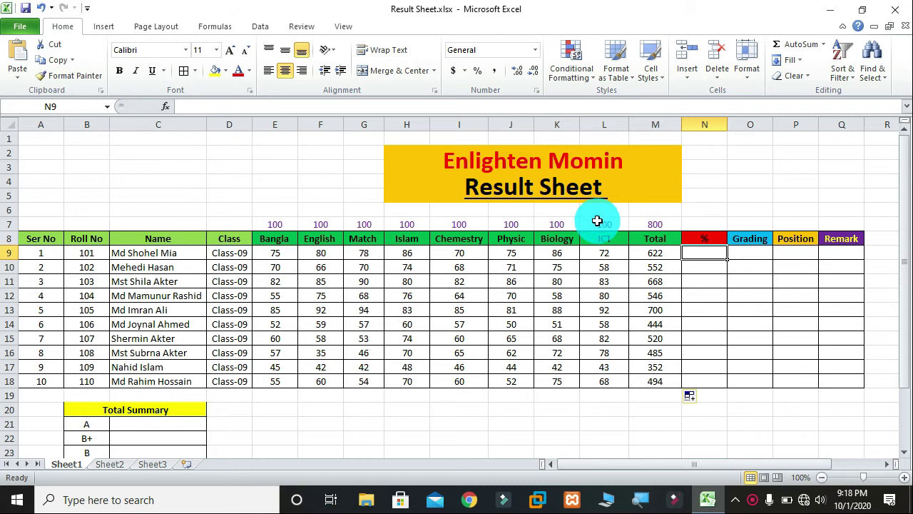
{"action": "left_click", "coordinate": [746, 170]}
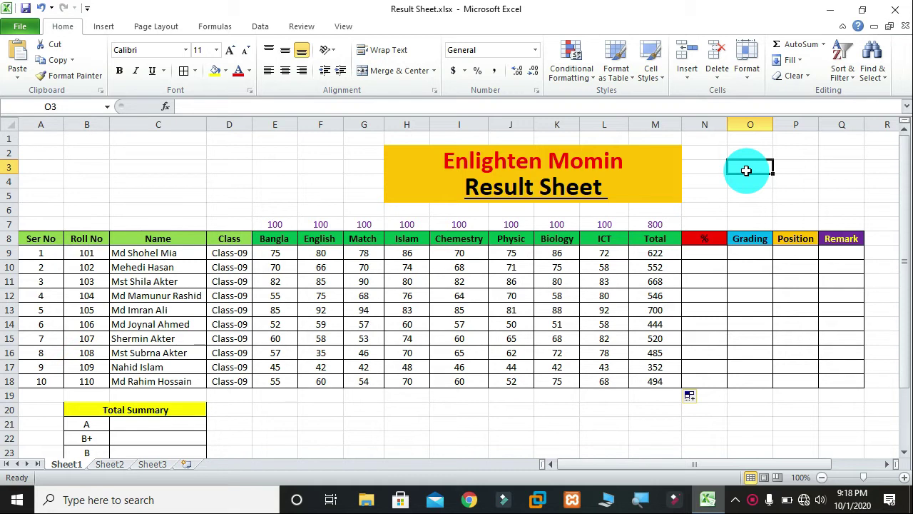
{"action": "type", "text": "60*100"}
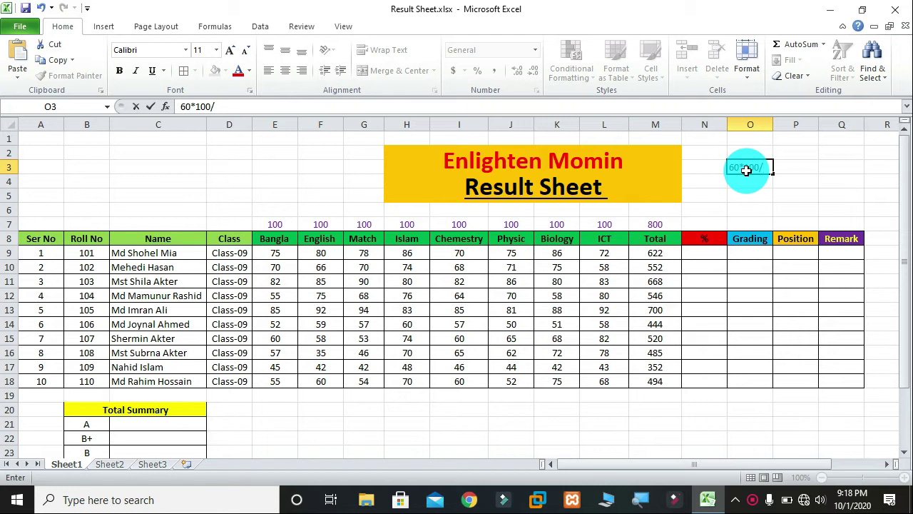
{"action": "left_click", "coordinate": [703, 167]}
Step: Calculate the first student's percentage in N9 with the formula =M9*100/800
{"action": "left_click", "coordinate": [701, 255]}
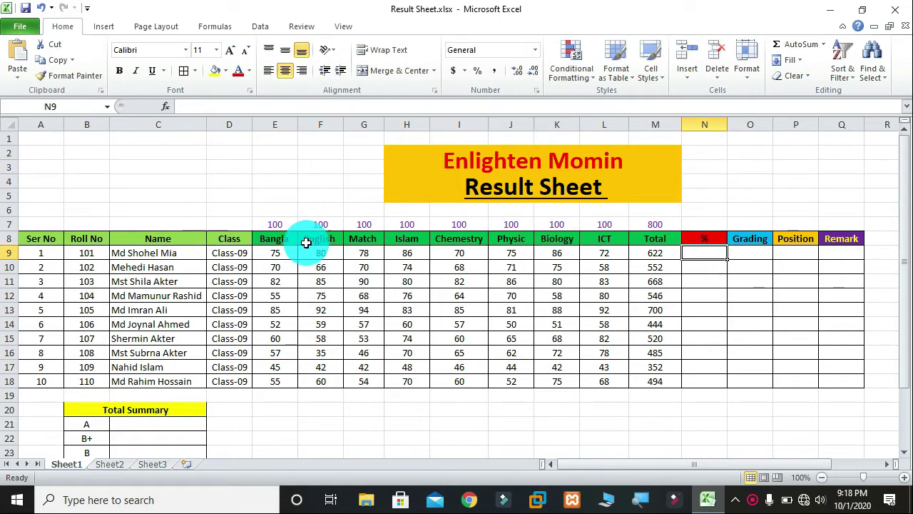
{"action": "left_click", "coordinate": [655, 254]}
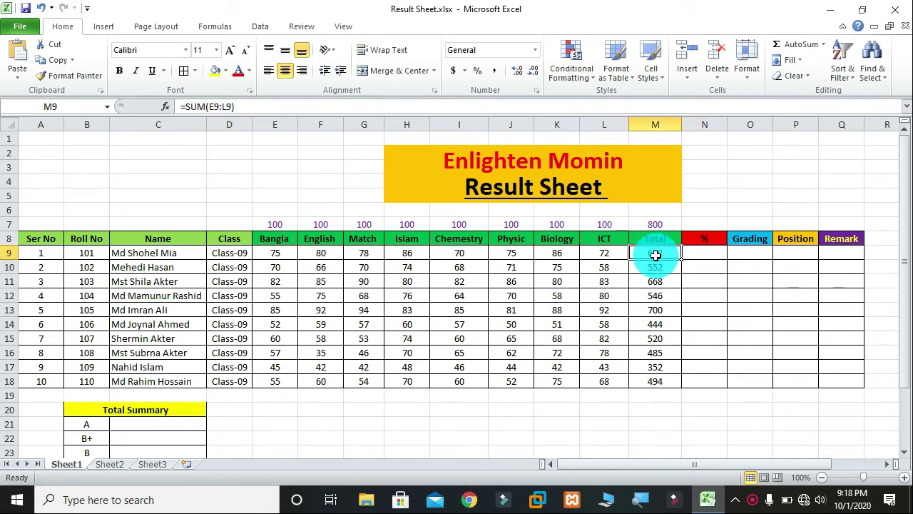
{"action": "left_click", "coordinate": [704, 252]}
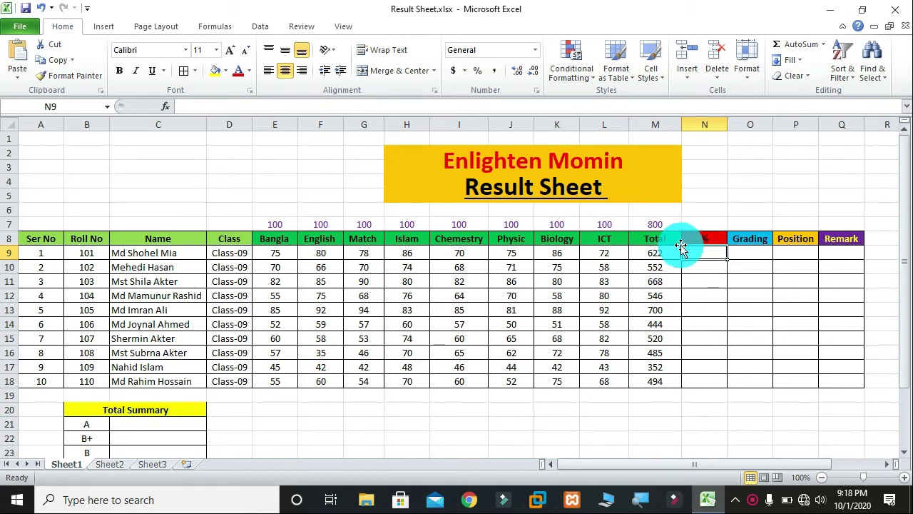
{"action": "type", "text": "="}
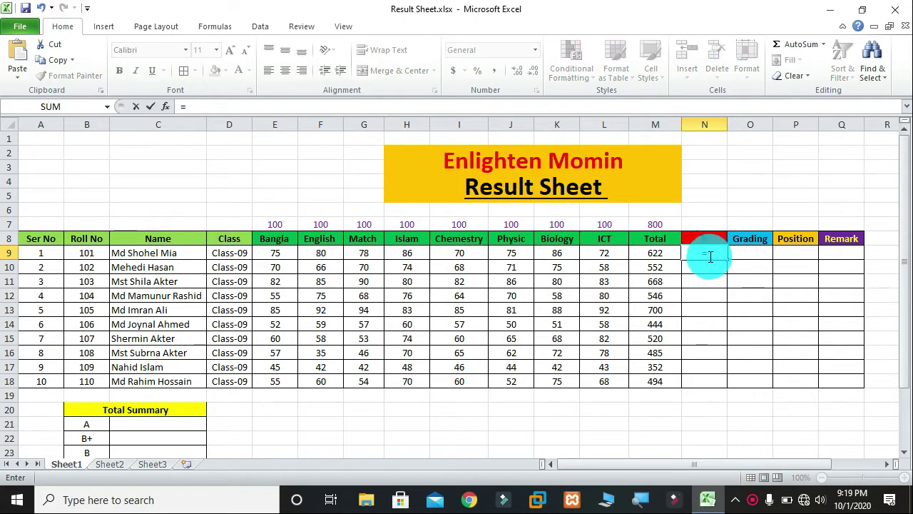
{"action": "left_click", "coordinate": [663, 253]}
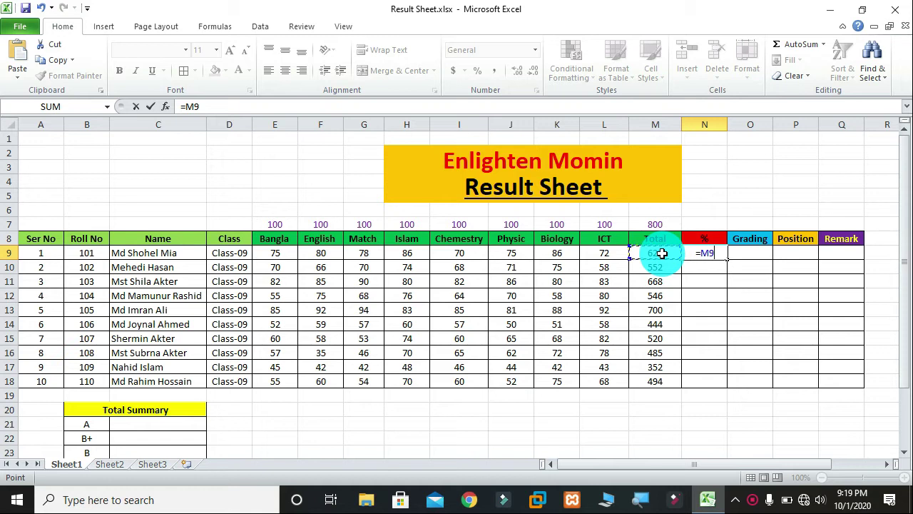
{"action": "type", "text": "*"}
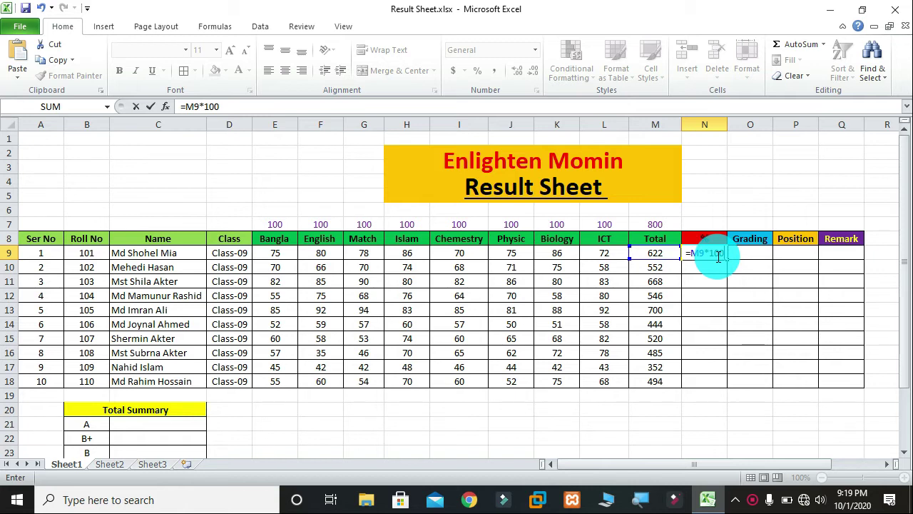
{"action": "type", "text": "/"}
{"action": "type", "text": "8"}
{"action": "type", "text": "00"}
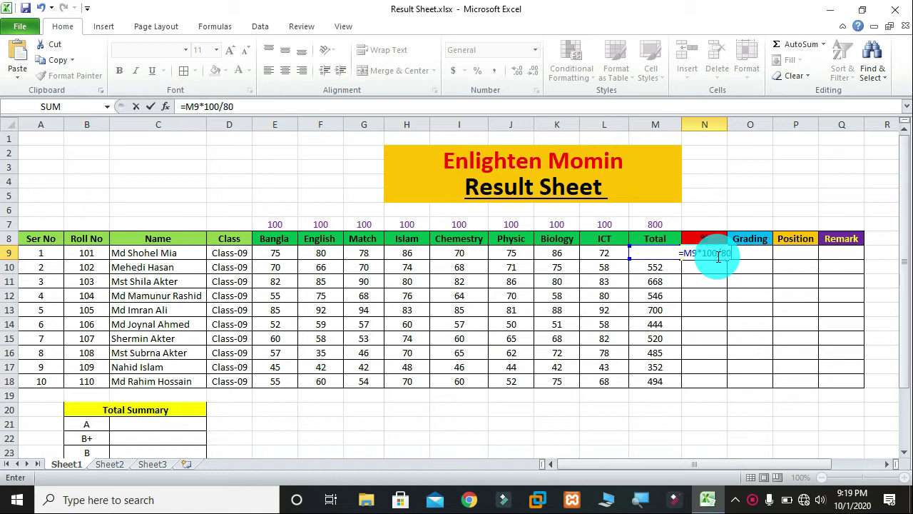
{"action": "key", "text": "Return"}
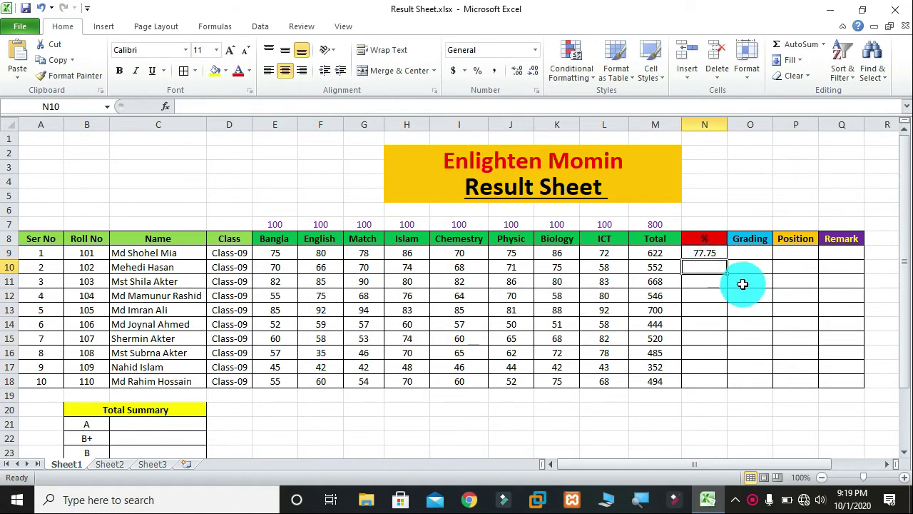
Step: Format the first student's percentage in N9 to show two decimal places
{"action": "left_click", "coordinate": [714, 251]}
{"action": "left_click", "coordinate": [515, 72]}
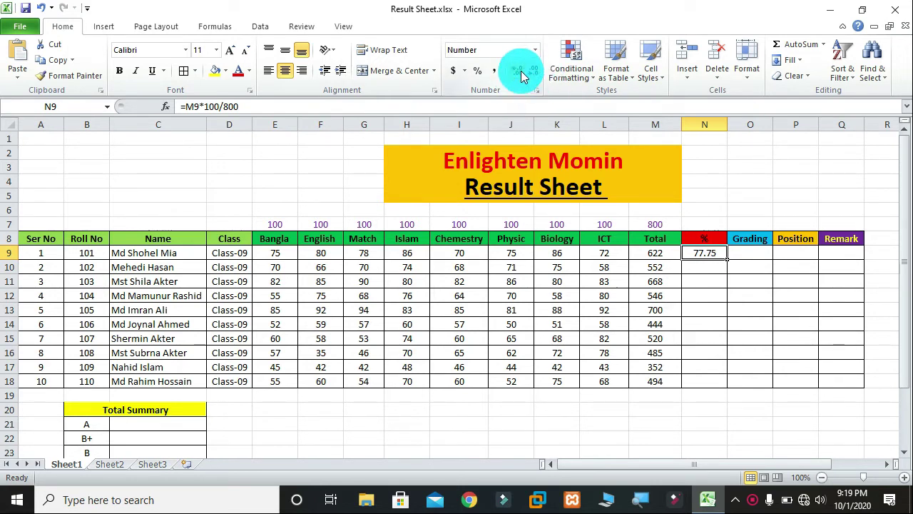
{"action": "left_click", "coordinate": [519, 73]}
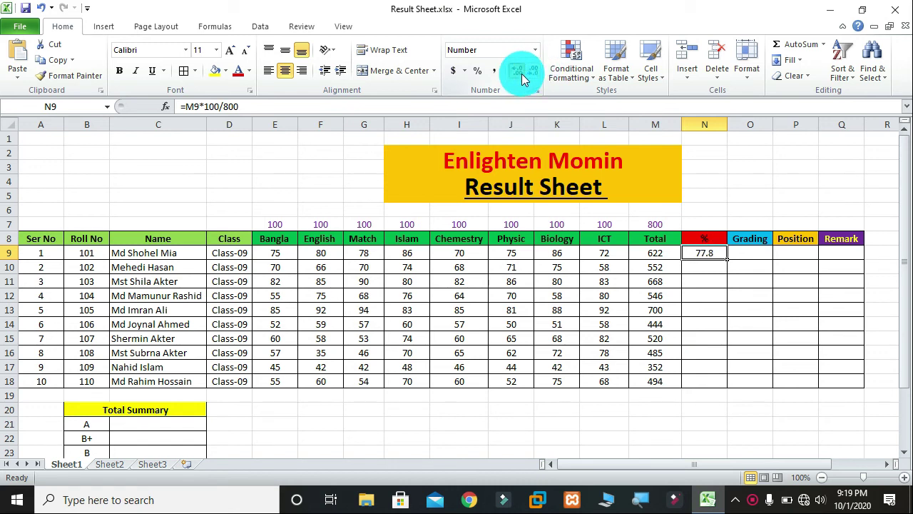
{"action": "left_click", "coordinate": [535, 74]}
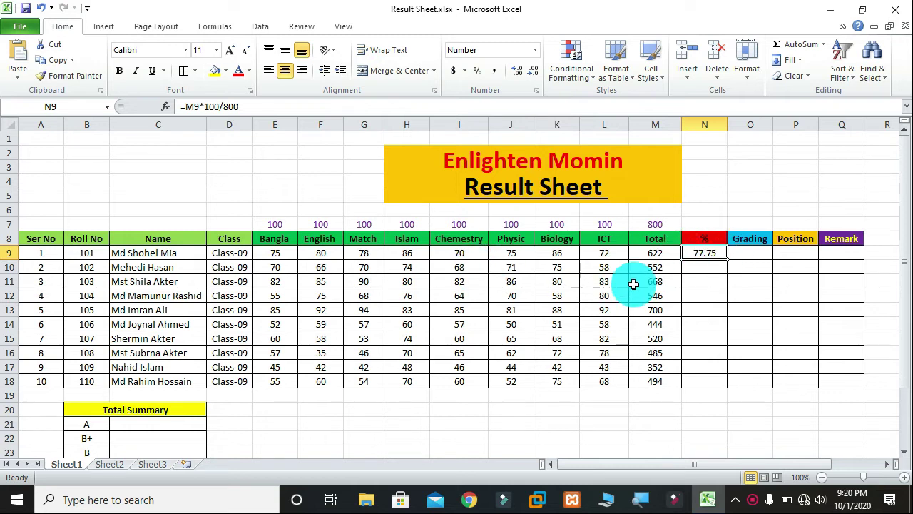
Step: Fill the percentage formula from N9 down through N18 for every student
{"action": "left_click_drag", "start_coordinate": [726, 258], "coordinate": [722, 283]}
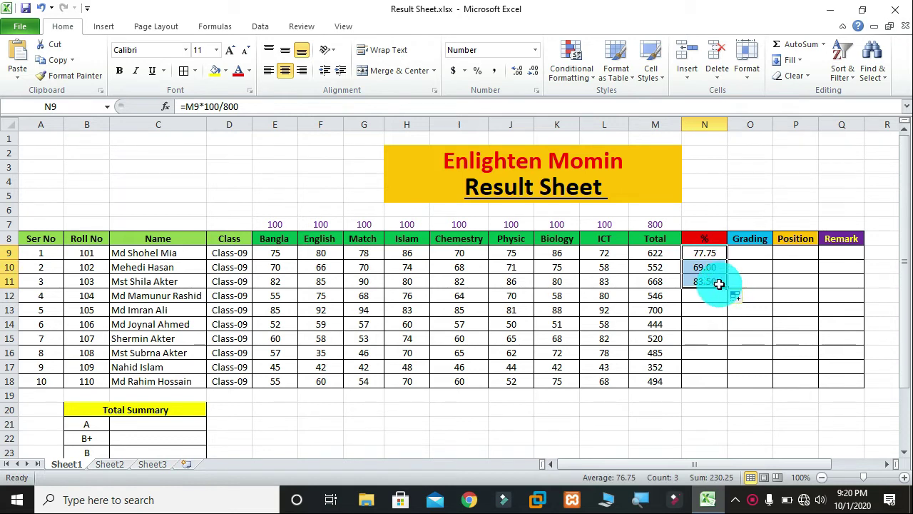
{"action": "left_click", "coordinate": [706, 298]}
{"action": "left_click", "coordinate": [719, 282]}
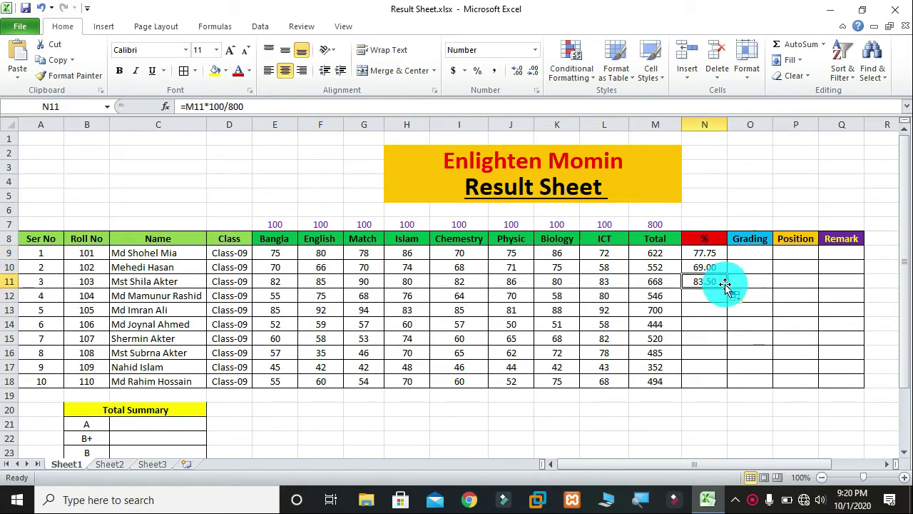
{"action": "double_click", "coordinate": [726, 288]}
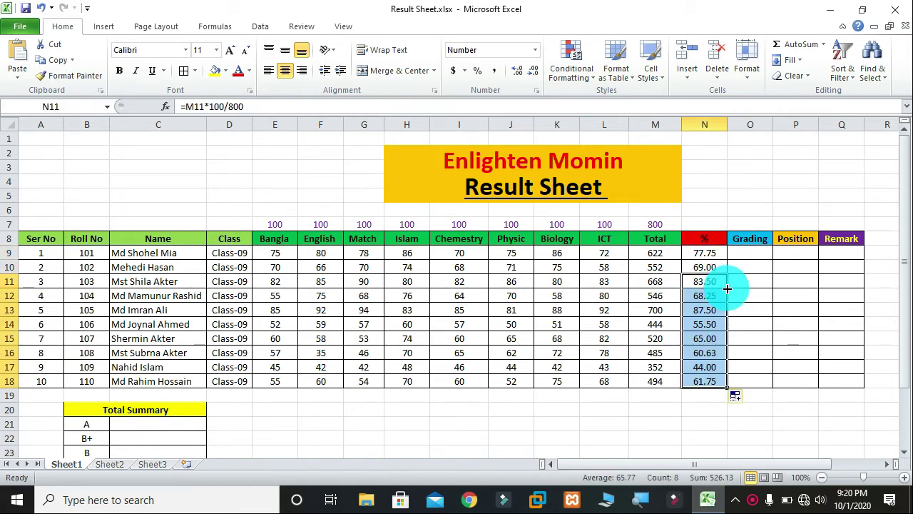
{"action": "left_click", "coordinate": [708, 415]}
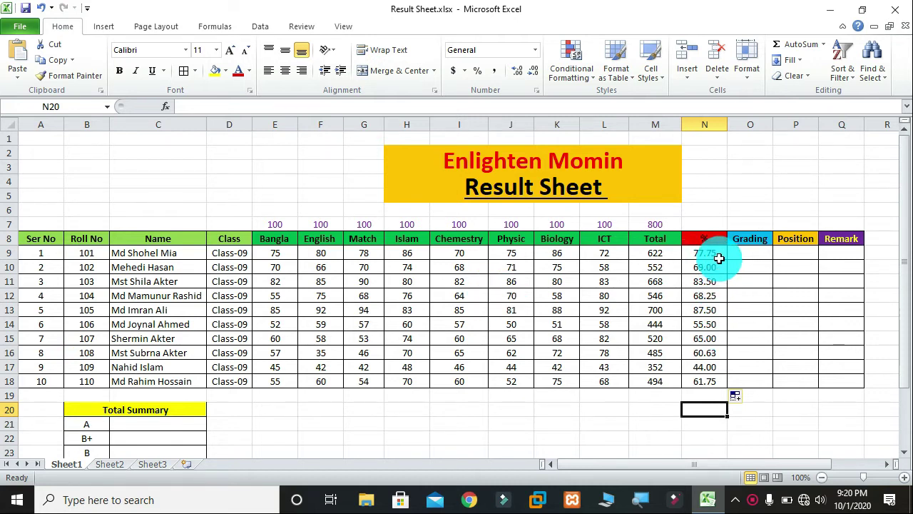
{"action": "left_click", "coordinate": [709, 384]}
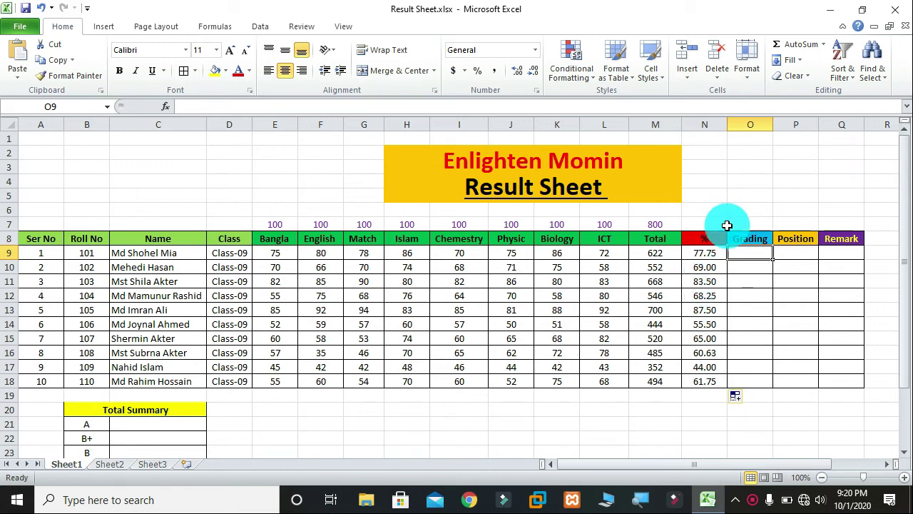
{"action": "left_click", "coordinate": [746, 169]}
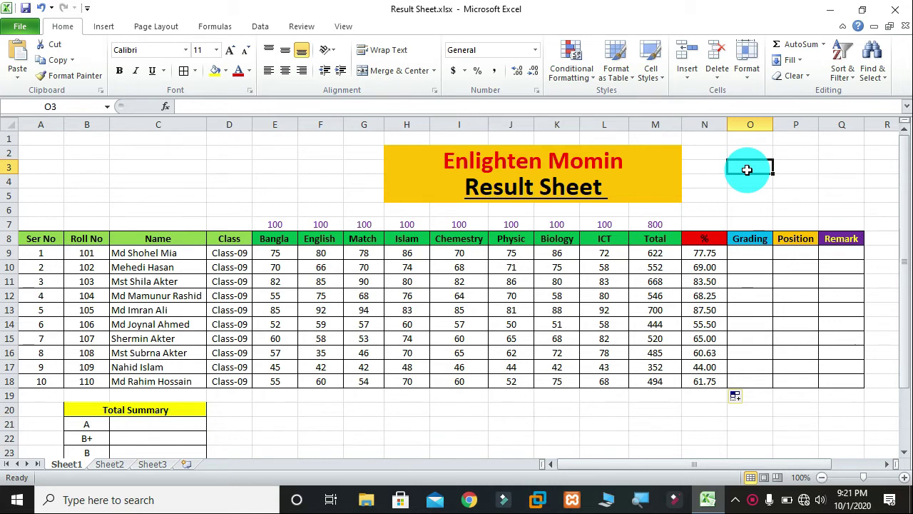
{"action": "left_click", "coordinate": [749, 252]}
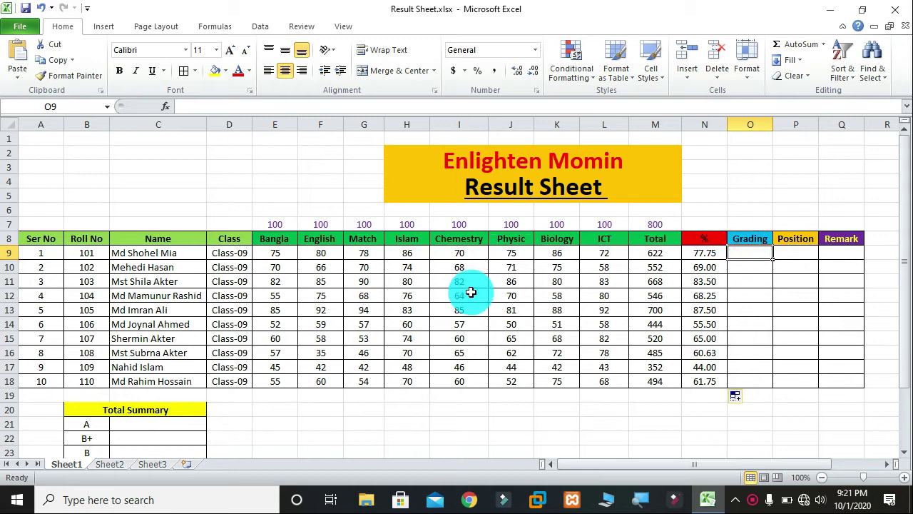
{"action": "left_click", "coordinate": [640, 428]}
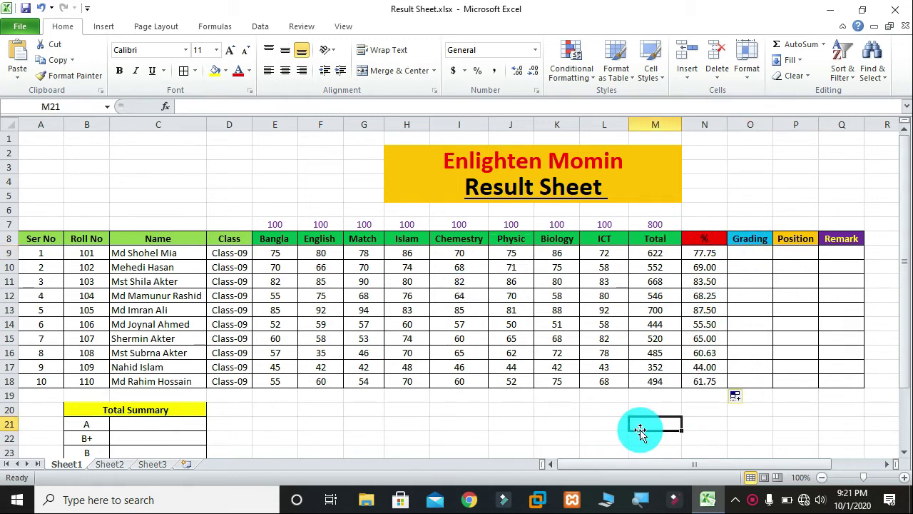
{"action": "type", "text": "75=a"}
{"action": "key", "text": "Return"}
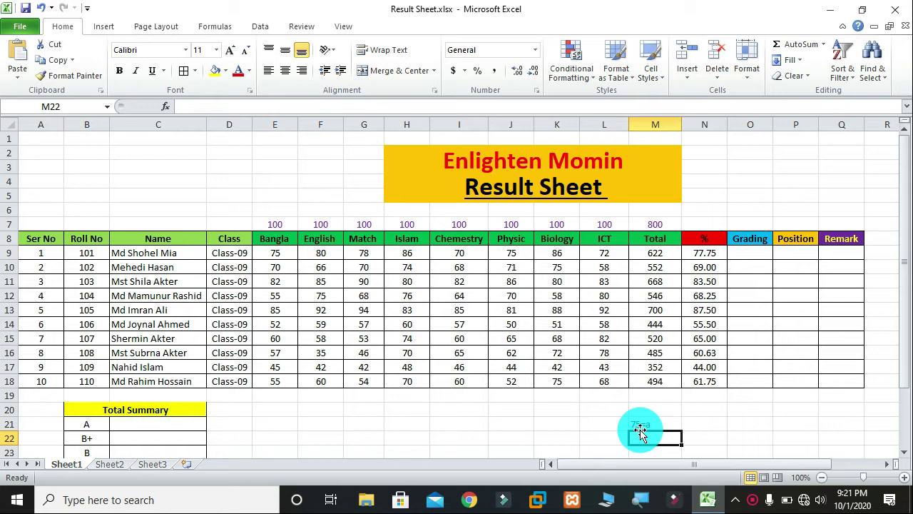
{"action": "type", "text": "63"}
{"action": "key", "text": "BackSpace"}
{"action": "key", "text": "BackSpace"}
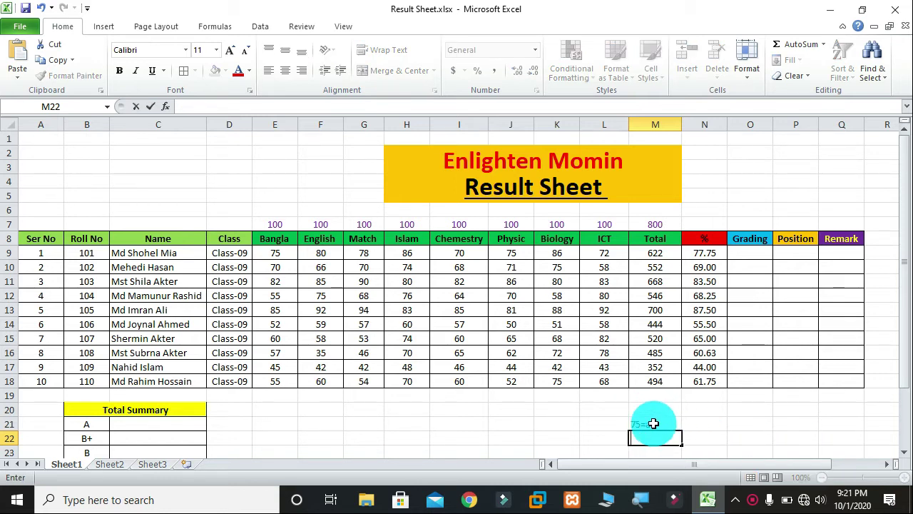
{"action": "left_click", "coordinate": [653, 423]}
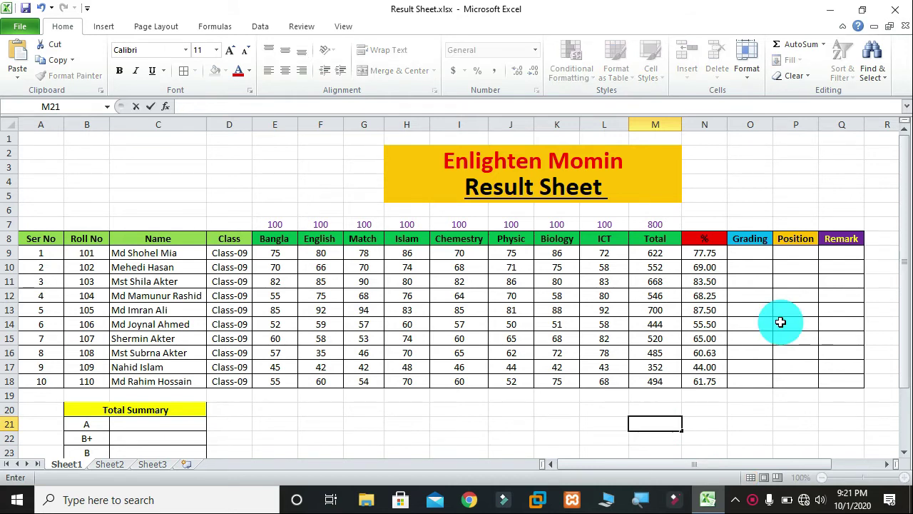
Step: Enter the formula =IF(N9>75,"A",) in O9 to grade the first student's percentage
{"action": "left_click", "coordinate": [751, 251]}
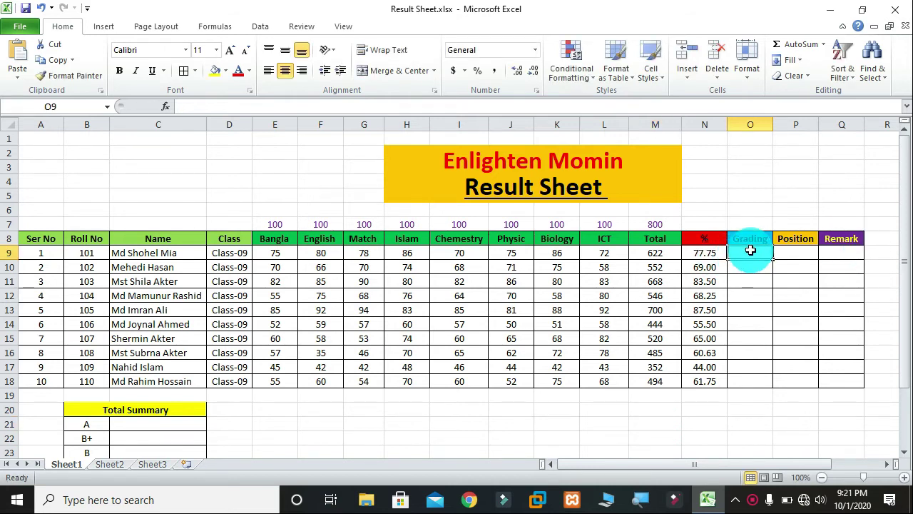
{"action": "type", "text": "="}
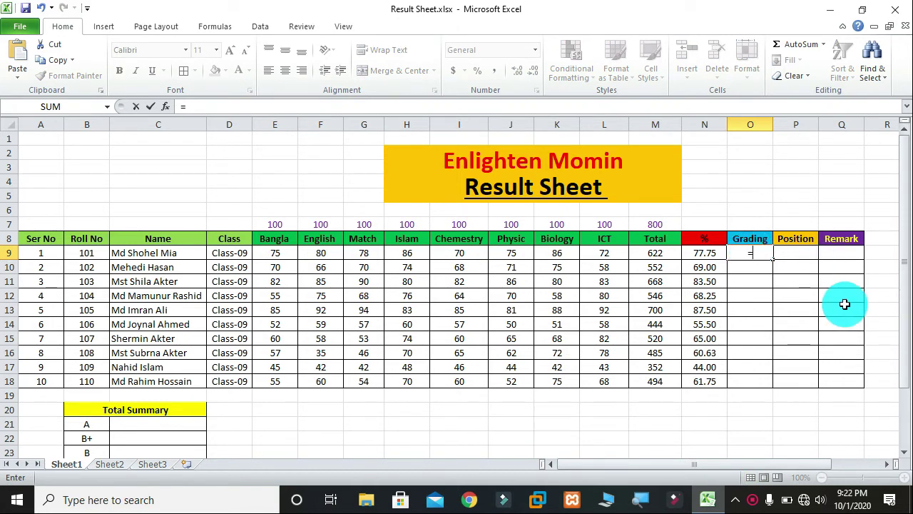
{"action": "type", "text": "if"}
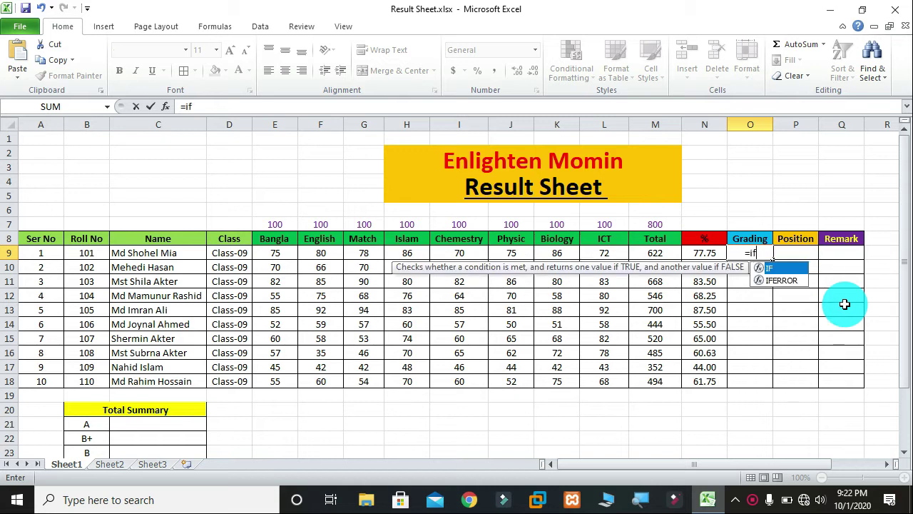
{"action": "key", "text": "BackSpace"}
{"action": "key", "text": "BackSpace"}
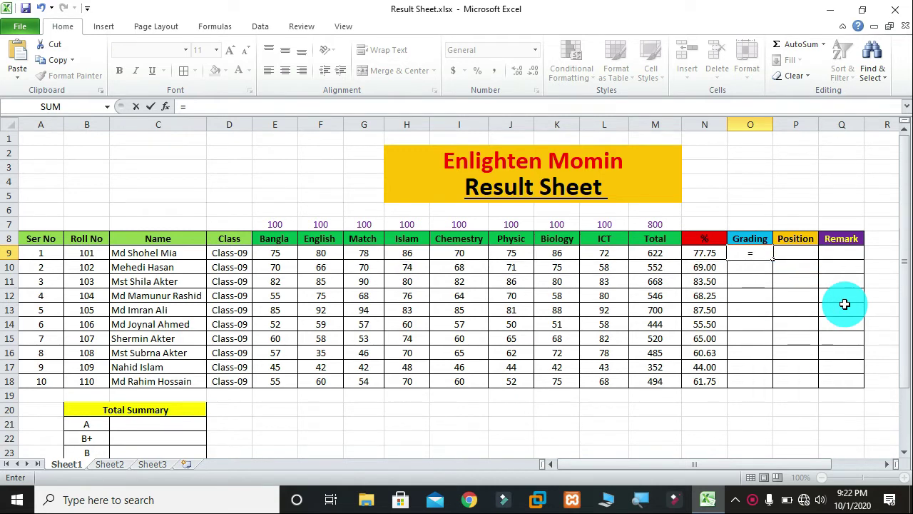
{"action": "type", "text": "IF"}
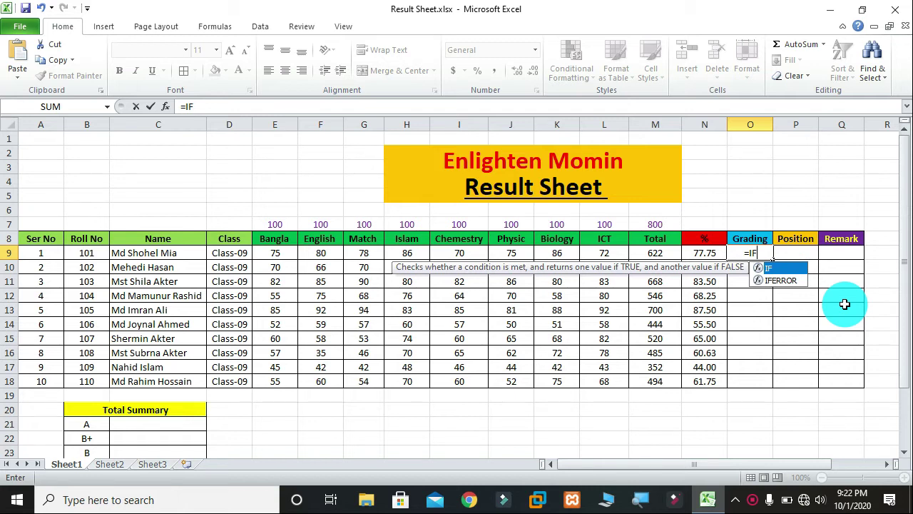
{"action": "type", "text": "("}
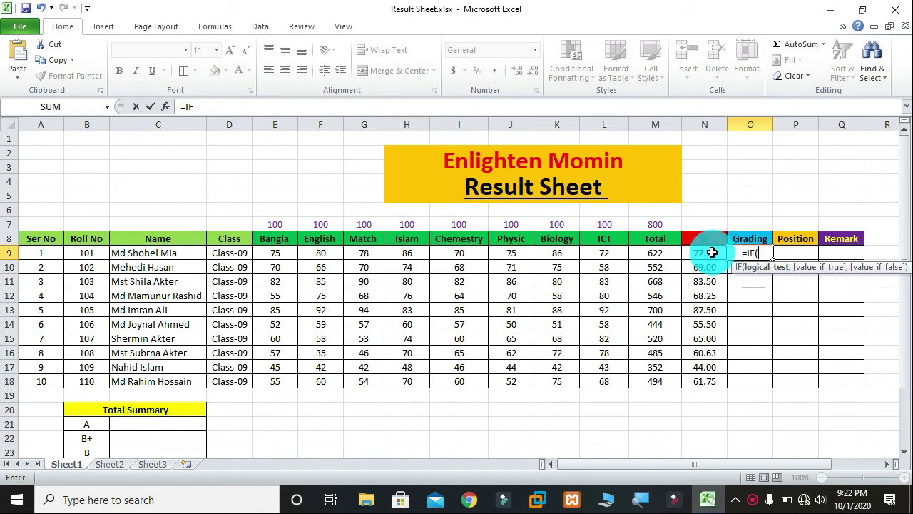
{"action": "left_click", "coordinate": [712, 253]}
{"action": "type", "text": ">75,"}
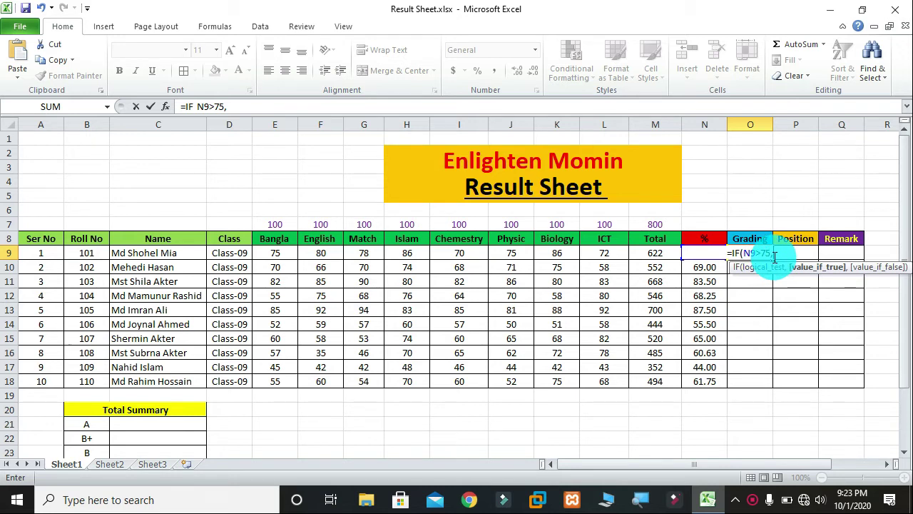
{"action": "type", "text": "\"A"}
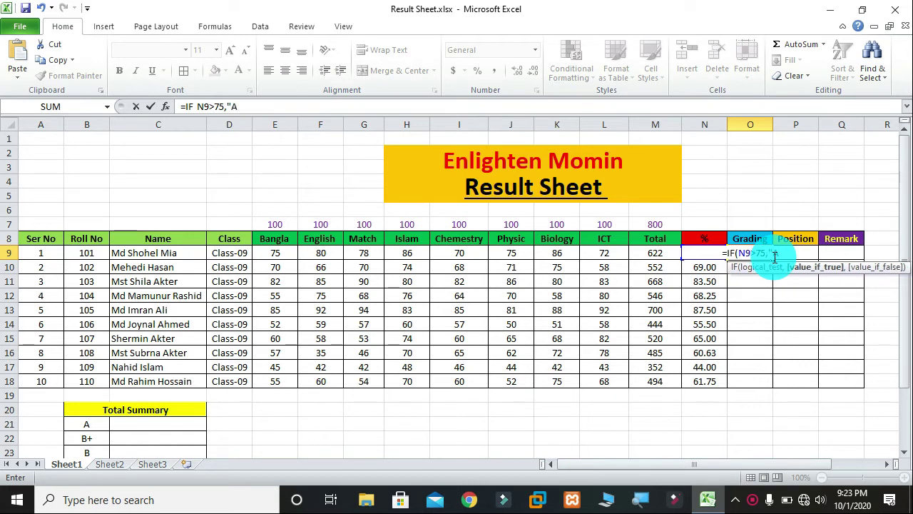
{"action": "type", "text": "\""}
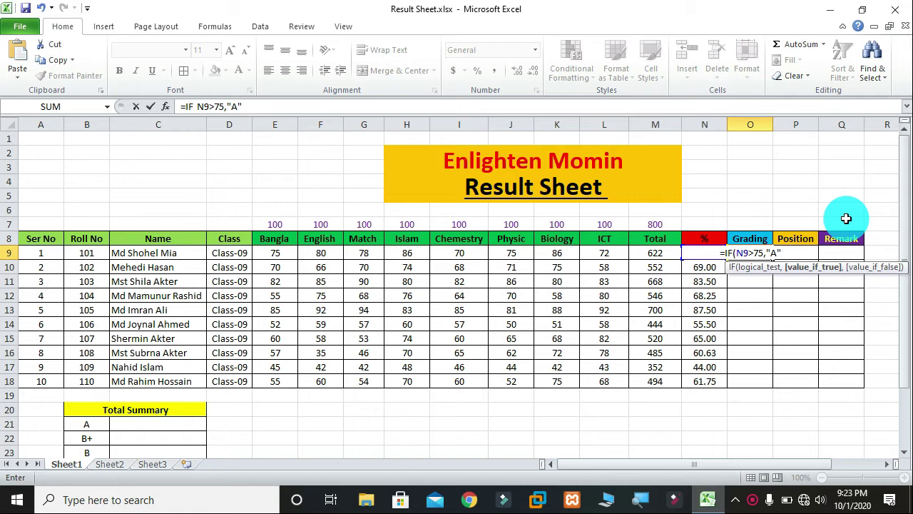
{"action": "type", "text": ","}
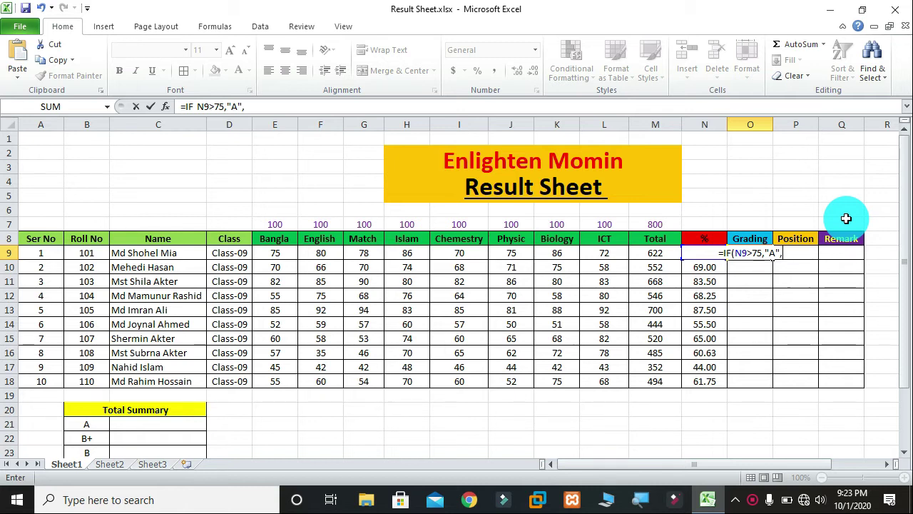
{"action": "key", "text": "Return"}
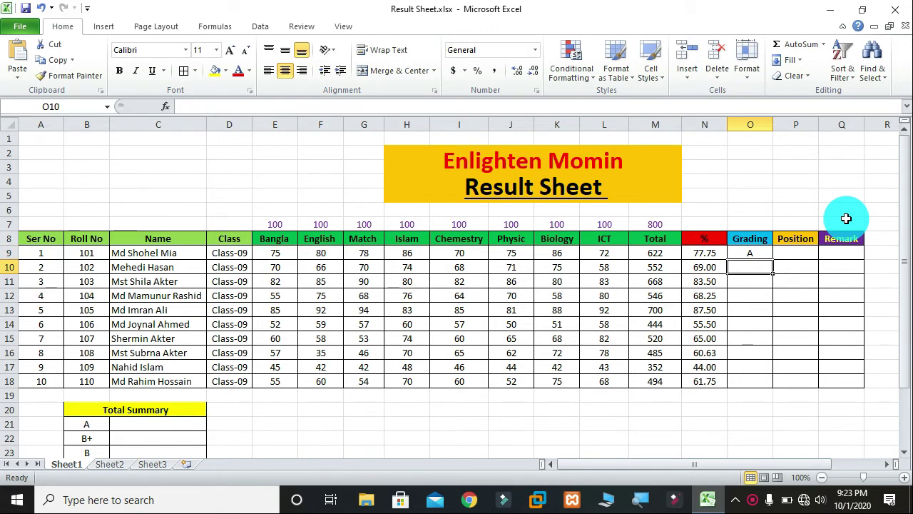
Step: Reopen the grading formula in O9 and remove its closing parenthesis so it ends with =IF(N9>75,"A",
{"action": "left_click", "coordinate": [755, 253]}
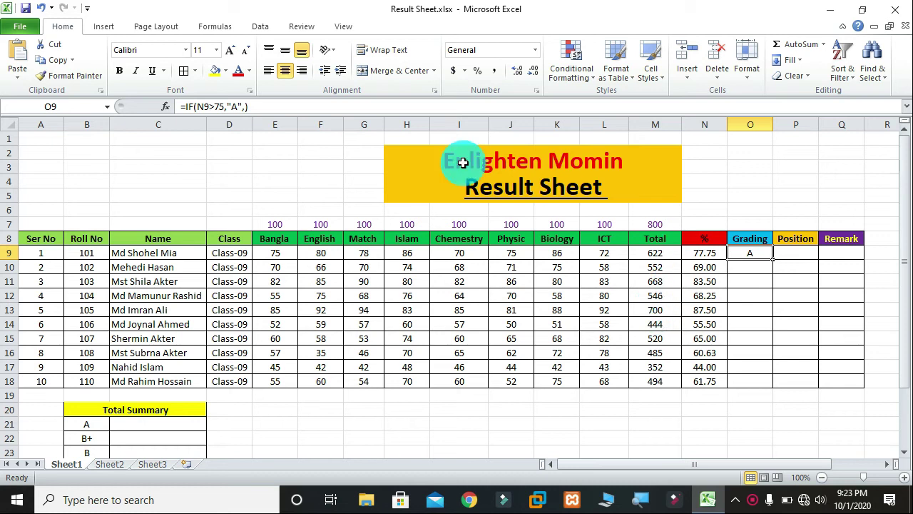
{"action": "double_click", "coordinate": [757, 253]}
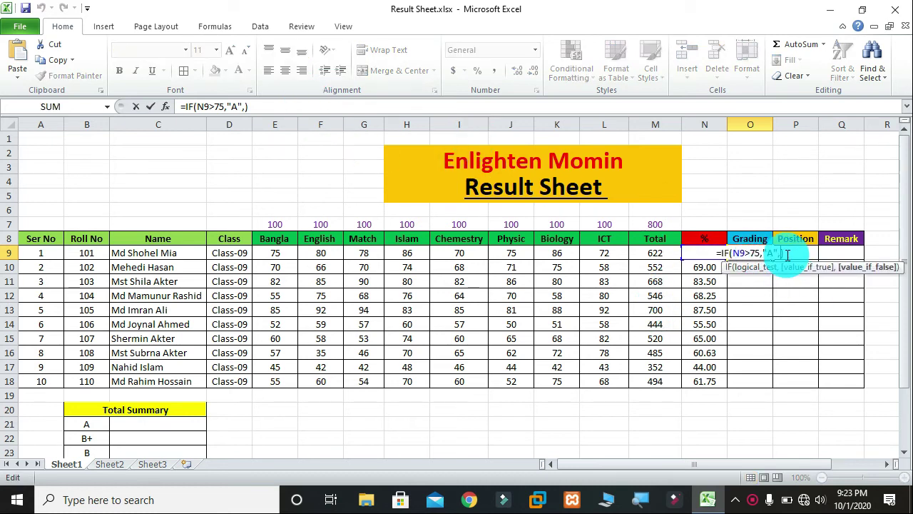
{"action": "key", "text": "BackSpace"}
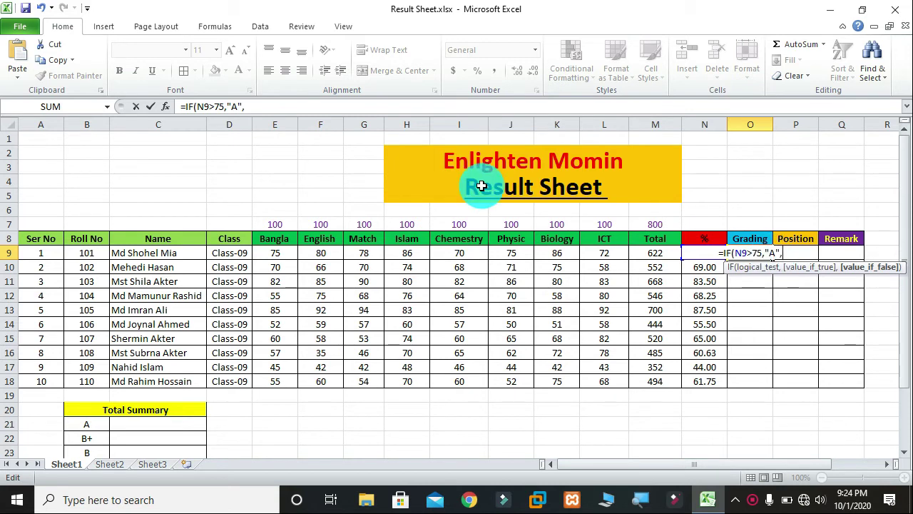
Step: Append the nested condition IF(N9>63,"B+", to the grading formula in O9
{"action": "left_click", "coordinate": [258, 107]}
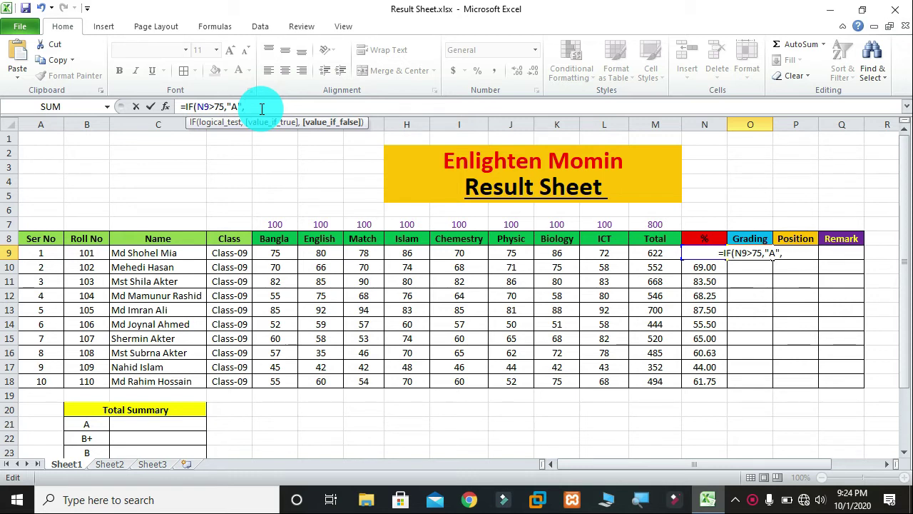
{"action": "type", "text": "If"}
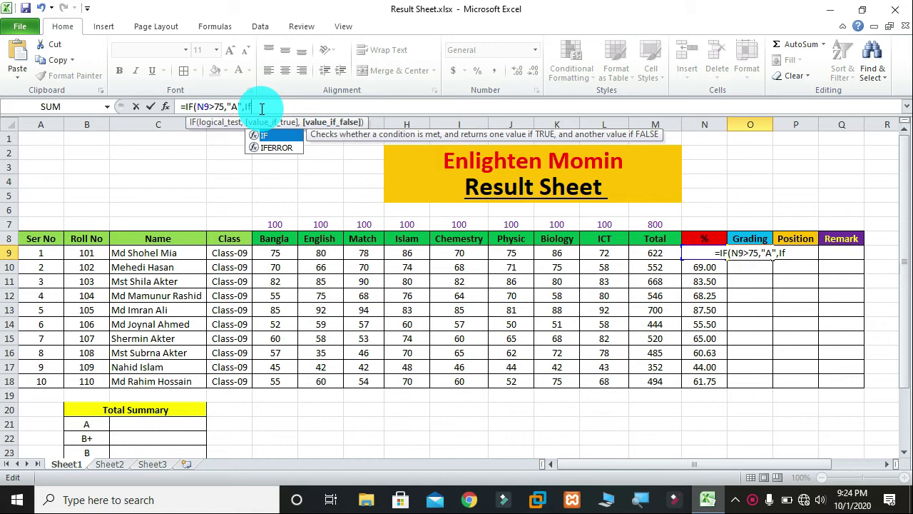
{"action": "key", "text": "BackSpace"}
{"action": "type", "text": "F"}
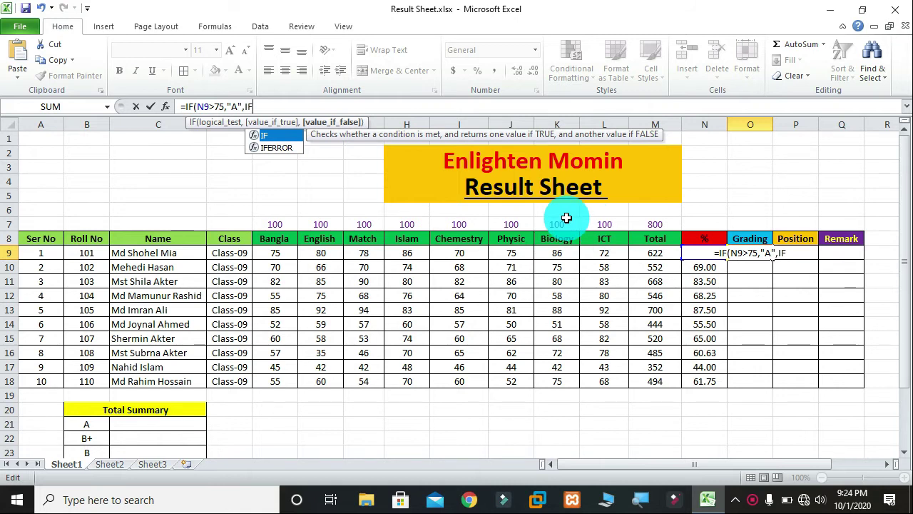
{"action": "type", "text": "(N"}
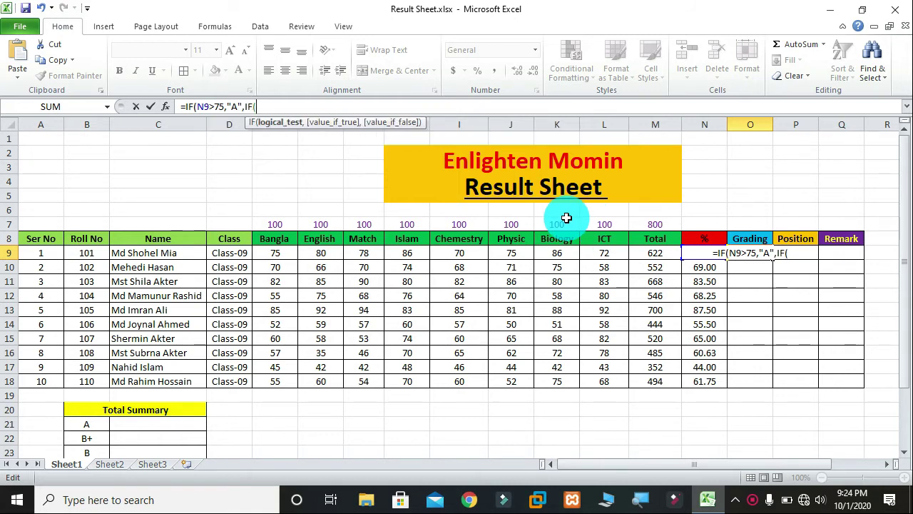
{"action": "type", "text": "9"}
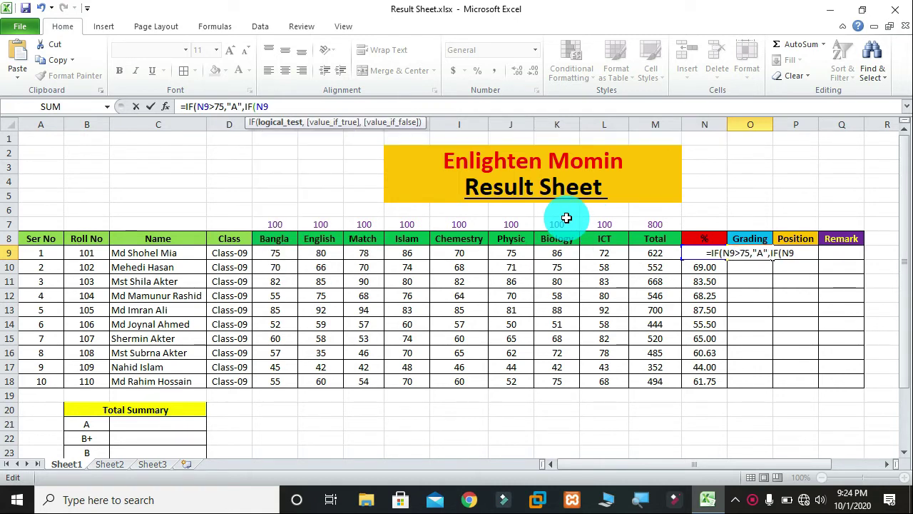
{"action": "type", "text": ">"}
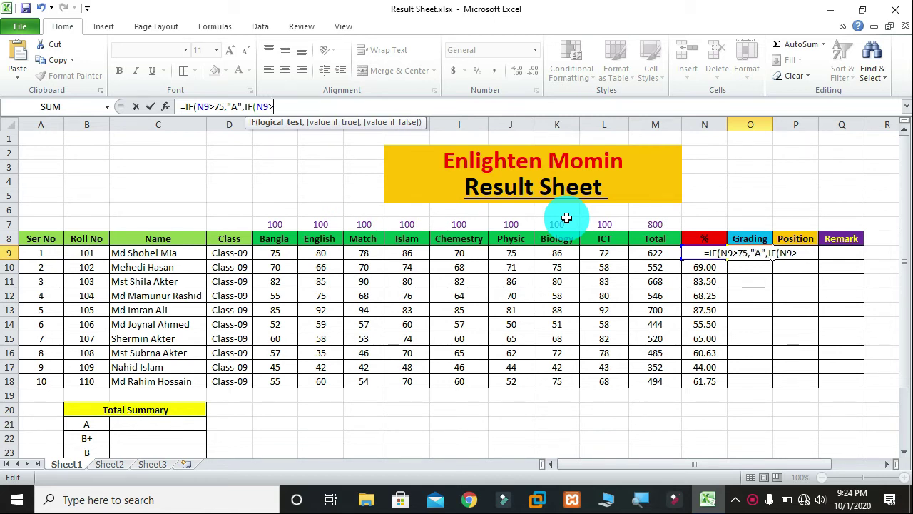
{"action": "type", "text": "63"}
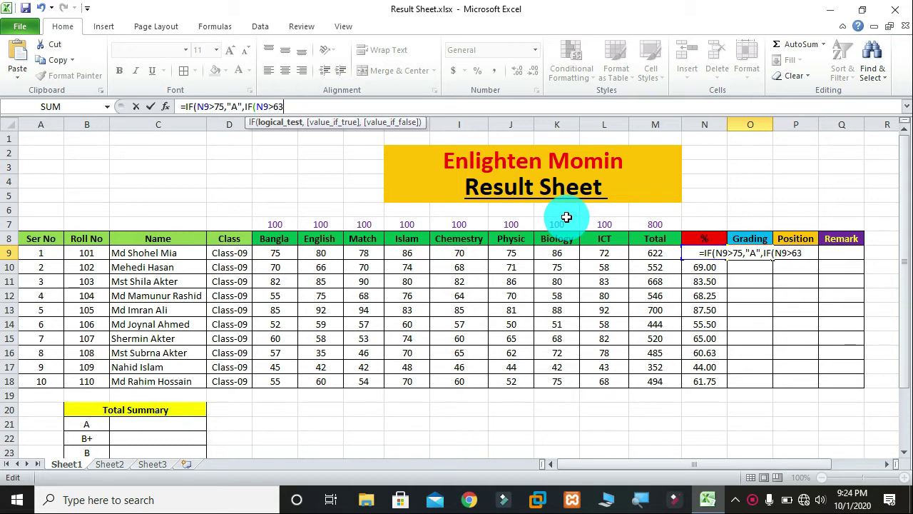
{"action": "type", "text": ",\""}
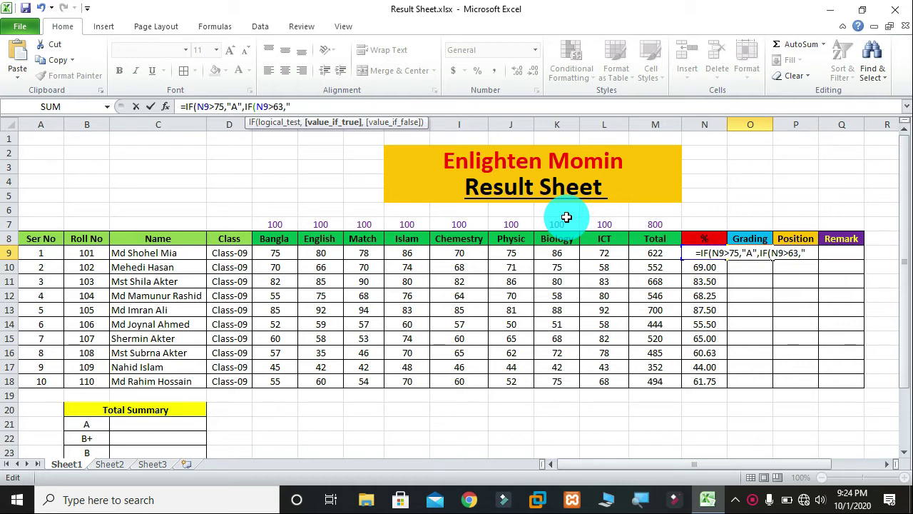
{"action": "type", "text": "B"}
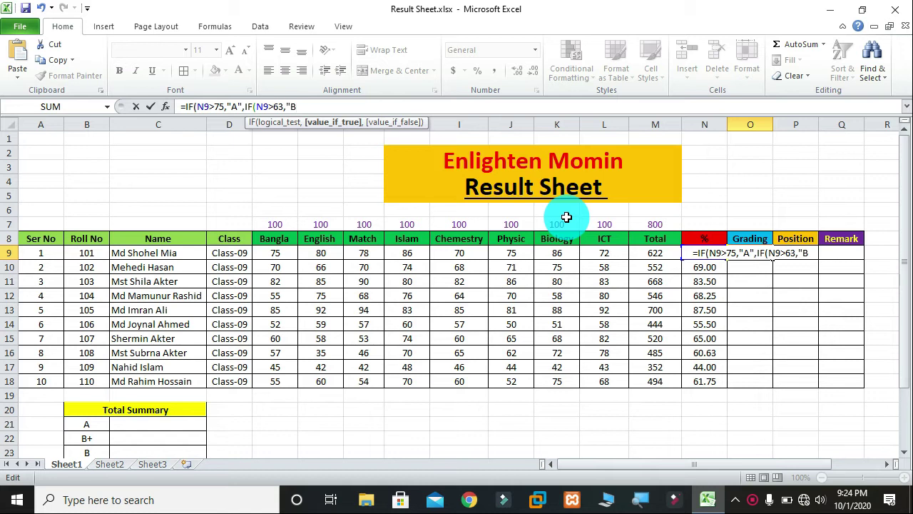
{"action": "type", "text": "+\""}
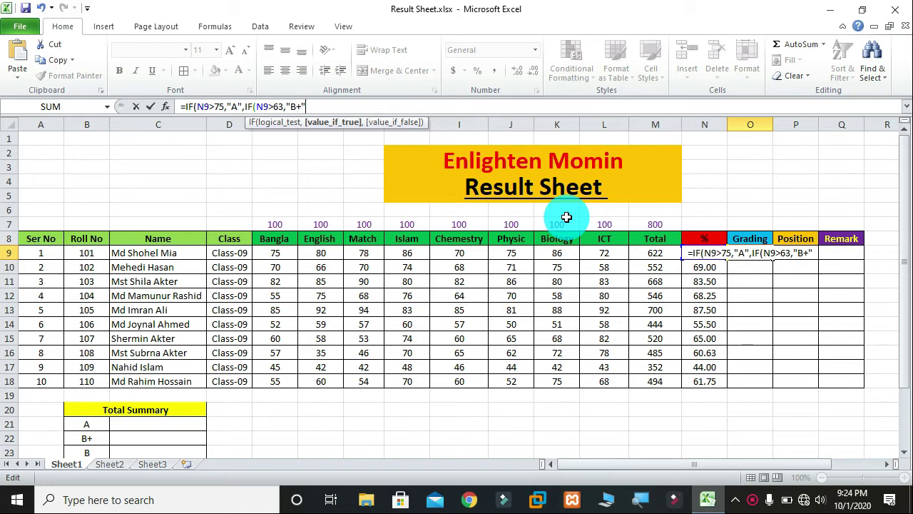
{"action": "type", "text": ","}
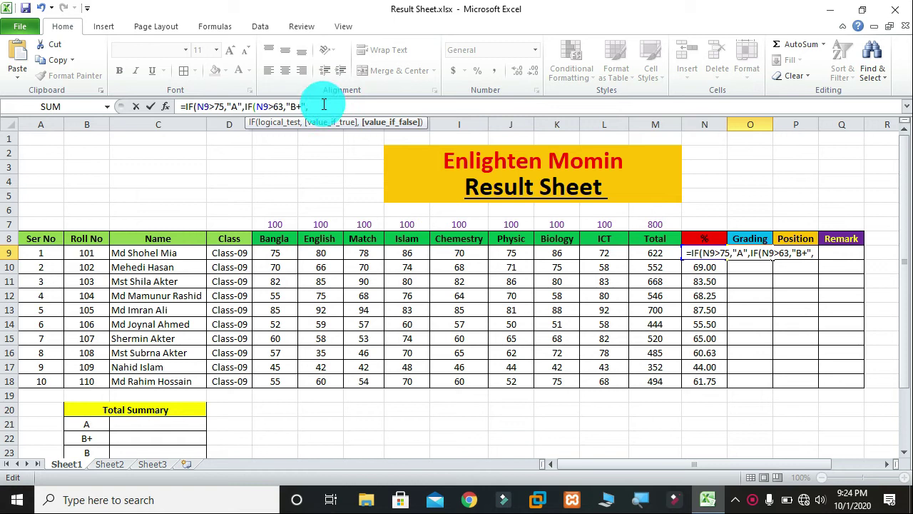
Step: Copy the condition IF(N9>63,"B+", and paste a duplicate at the end of the O9 formula
{"action": "left_click_drag", "start_coordinate": [307, 107], "coordinate": [247, 108]}
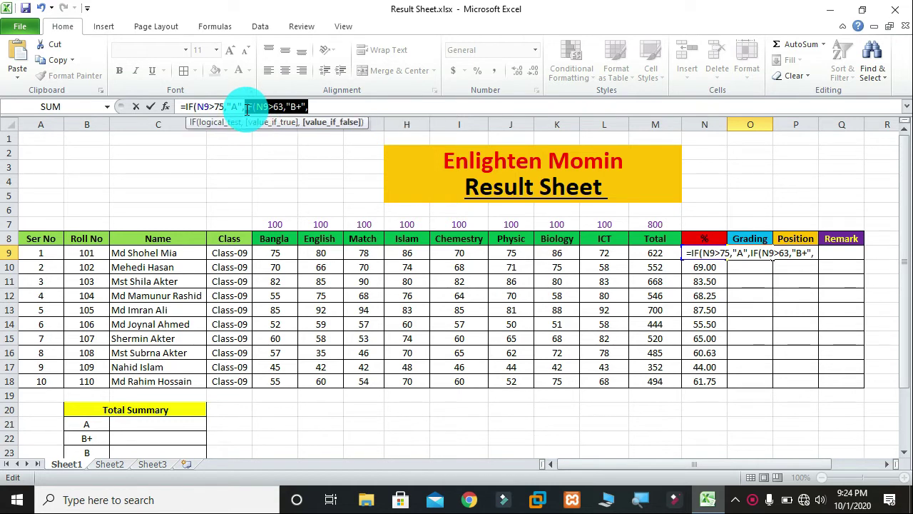
{"action": "key", "text": "ctrl+c"}
{"action": "key", "text": "End"}
{"action": "key", "text": "ctrl+v"}
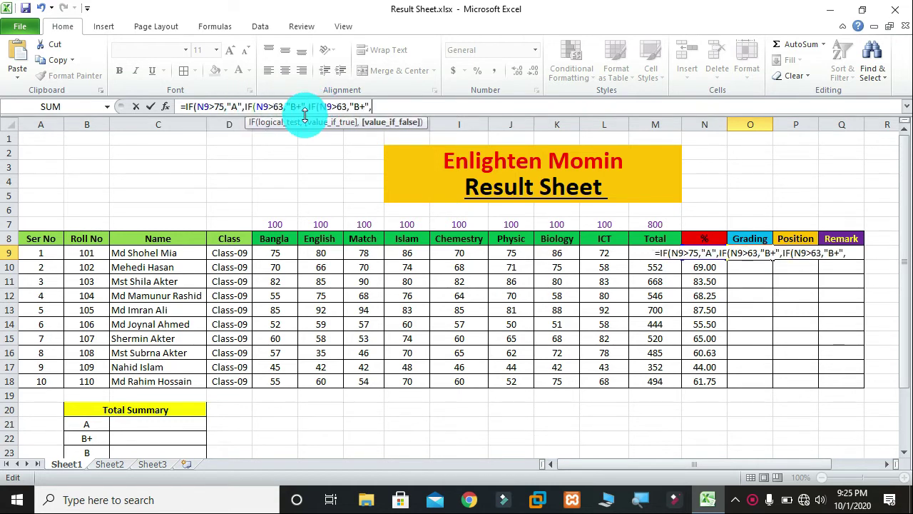
Step: Change the duplicated condition in the O9 formula to IF(N9>50,"B",
{"action": "key", "text": "Left"}
{"action": "key", "text": "Left"}
{"action": "key", "text": "Left"}
{"action": "key", "text": "Left"}
{"action": "key", "text": "Left"}
{"action": "key", "text": "Left"}
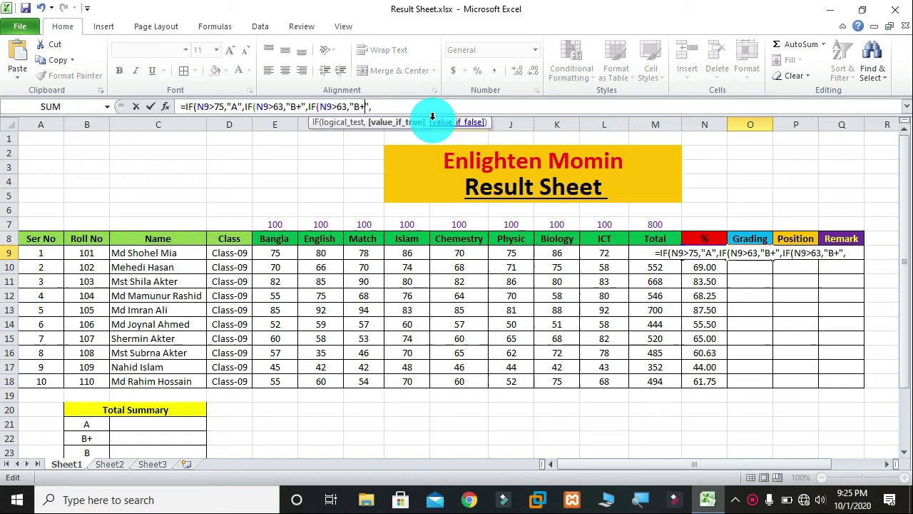
{"action": "key", "text": "BackSpace"}
{"action": "key", "text": "BackSpace"}
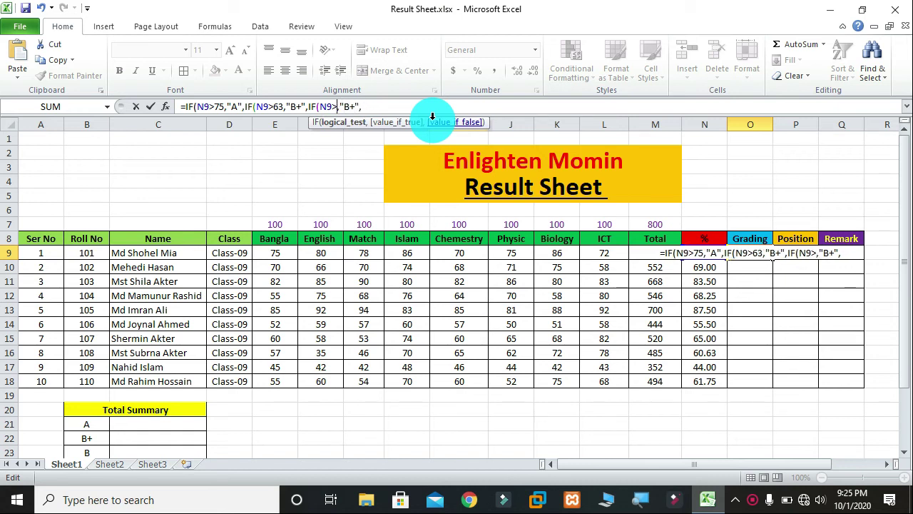
{"action": "type", "text": "50"}
{"action": "key", "text": "Right"}
{"action": "key", "text": "Right"}
{"action": "key", "text": "Right"}
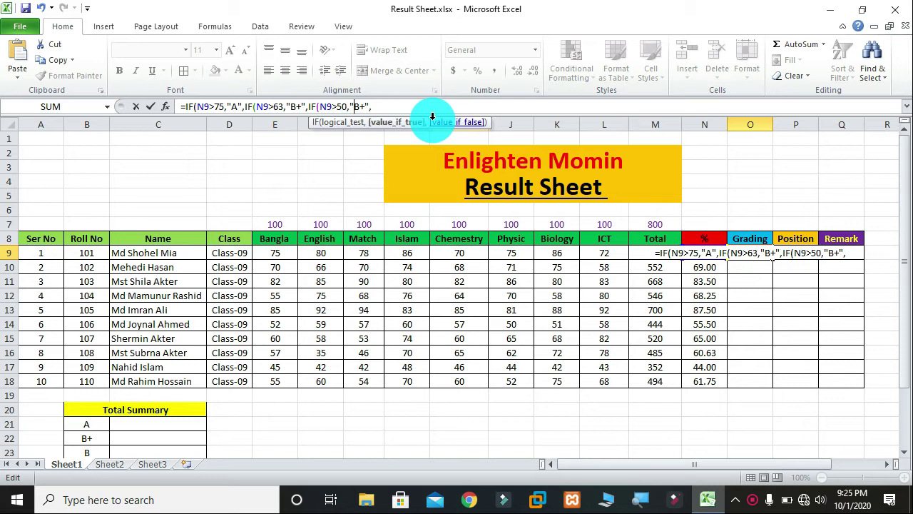
{"action": "key", "text": "Delete"}
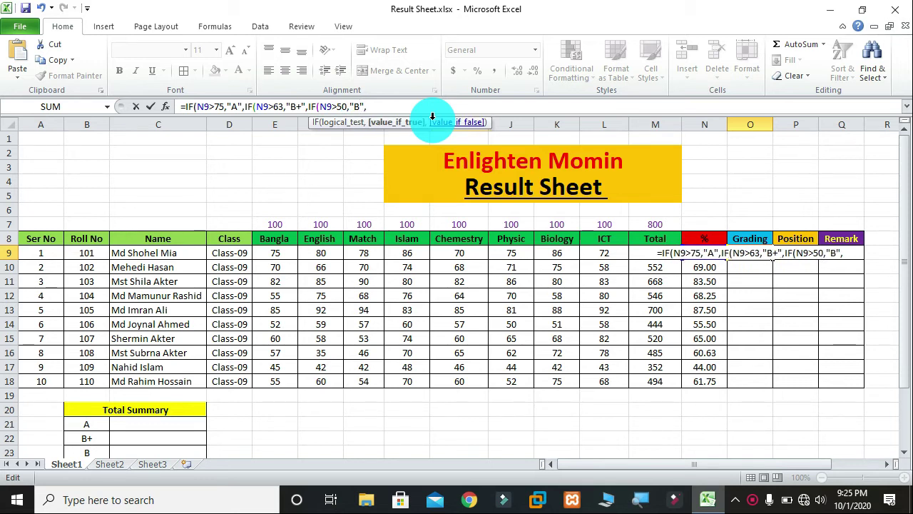
{"action": "type", "text": "-"}
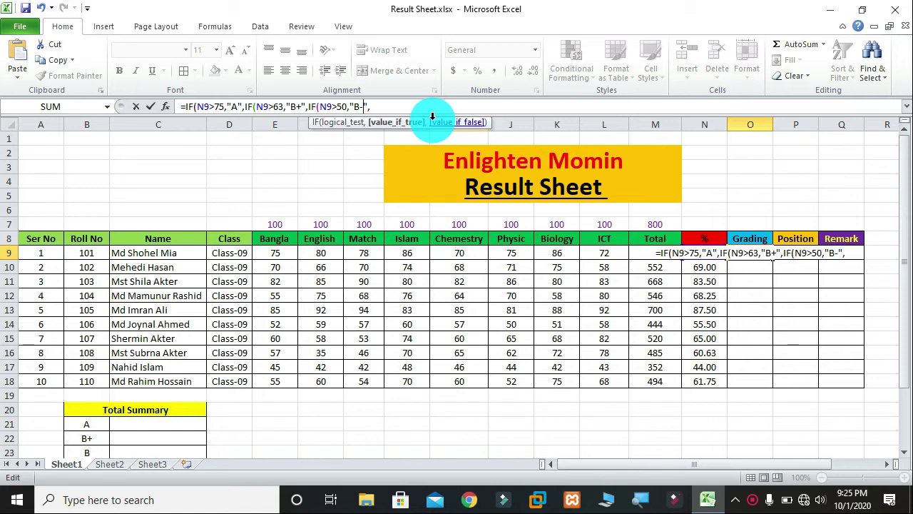
{"action": "key", "text": "BackSpace"}
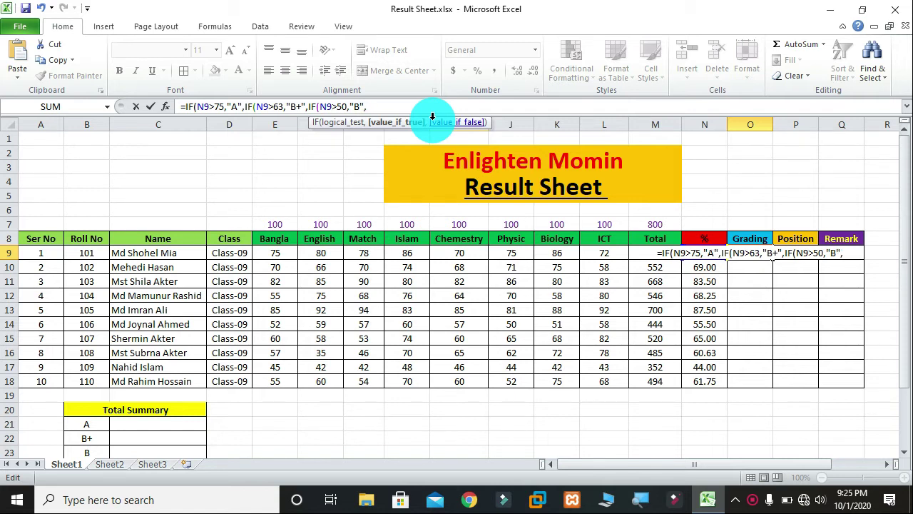
Step: Paste the copied condition at the end of the O9 formula again and change it to IF(N9>45,"B-",
{"action": "key", "text": "Right"}
{"action": "key", "text": "ctrl+v"}
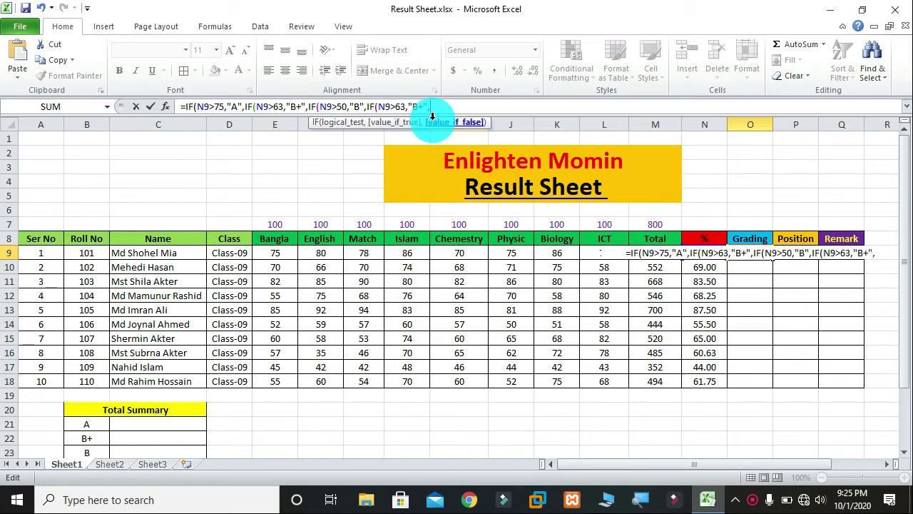
{"action": "key", "text": "Left"}
{"action": "key", "text": "Left"}
{"action": "key", "text": "Left"}
{"action": "key", "text": "Left"}
{"action": "key", "text": "Left"}
{"action": "key", "text": "Left"}
{"action": "key", "text": "BackSpace"}
{"action": "key", "text": "BackSpace"}
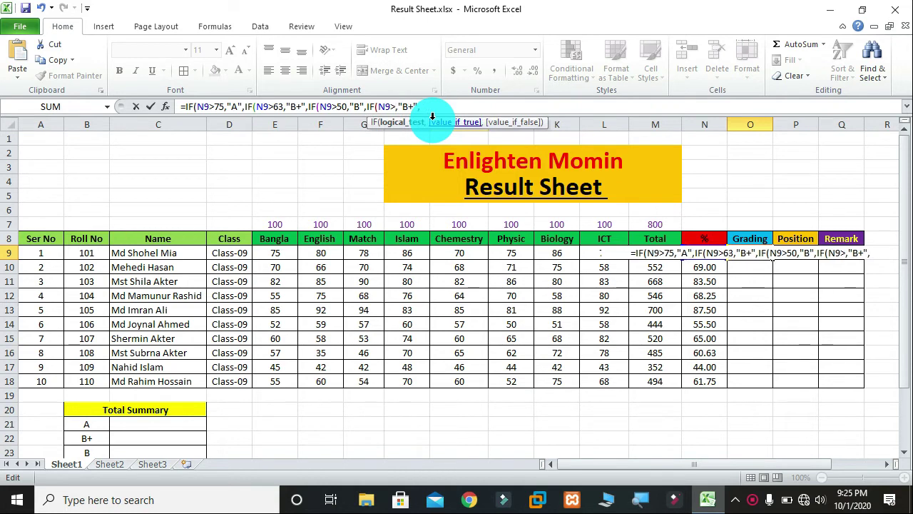
{"action": "type", "text": "45"}
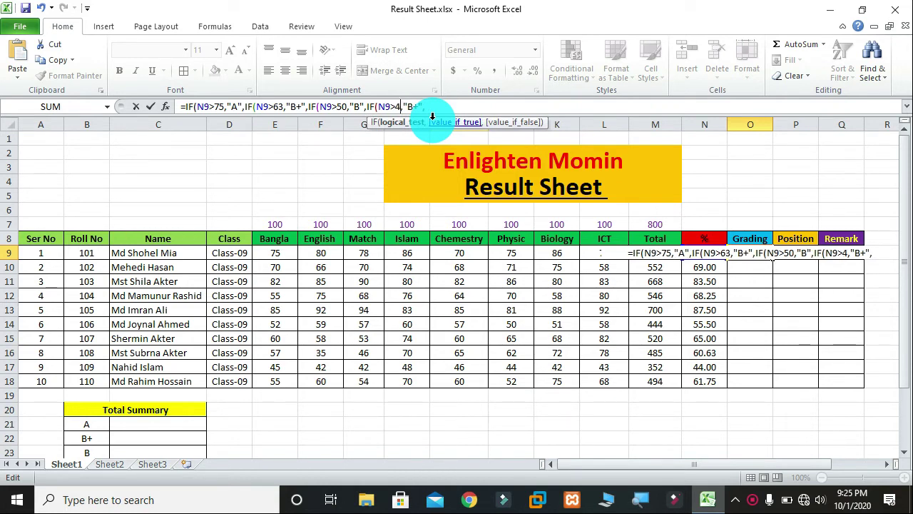
{"action": "key", "text": "Right"}
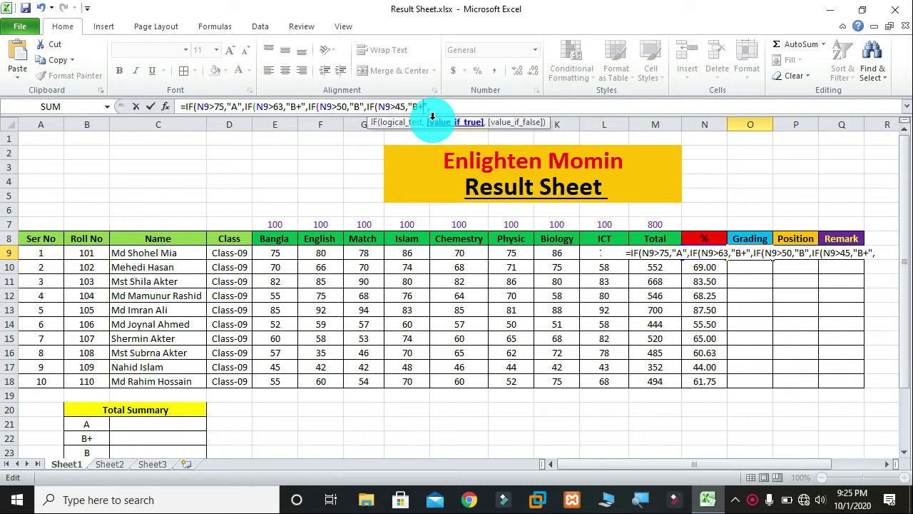
{"action": "key", "text": "BackSpace"}
{"action": "type", "text": "-"}
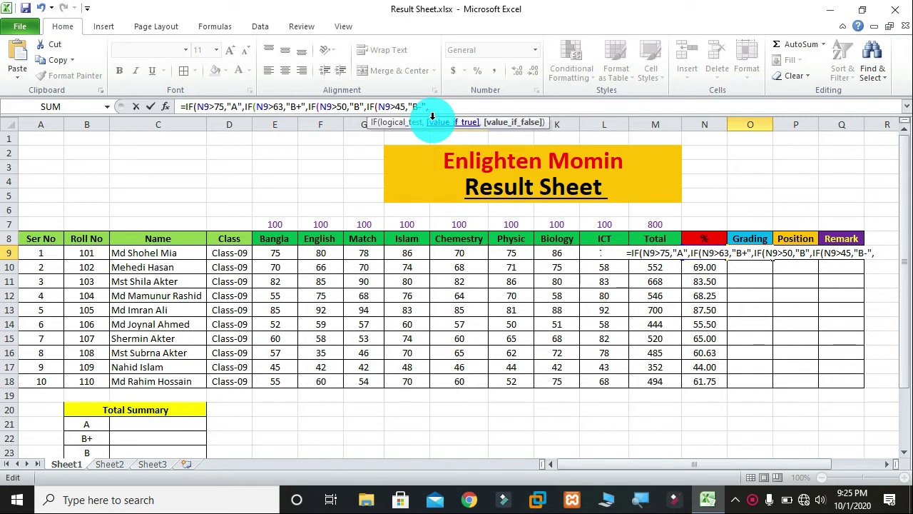
Step: Paste another copy of the condition at the end of the O9 formula and change it to IF(N9>40,"C",
{"action": "key", "text": "ctrl+v"}
{"action": "key", "text": "Left"}
{"action": "key", "text": "Left"}
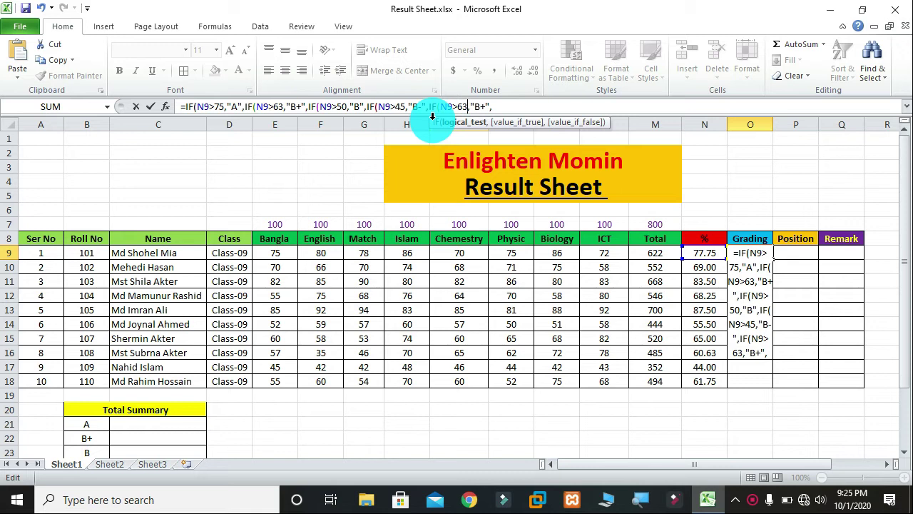
{"action": "key", "text": "BackSpace"}
{"action": "key", "text": "BackSpace"}
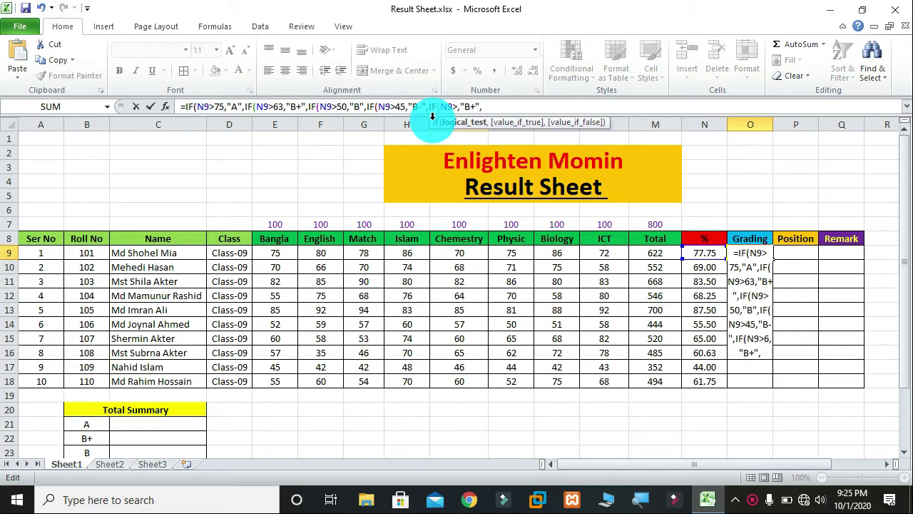
{"action": "type", "text": "40"}
{"action": "key", "text": "Right"}
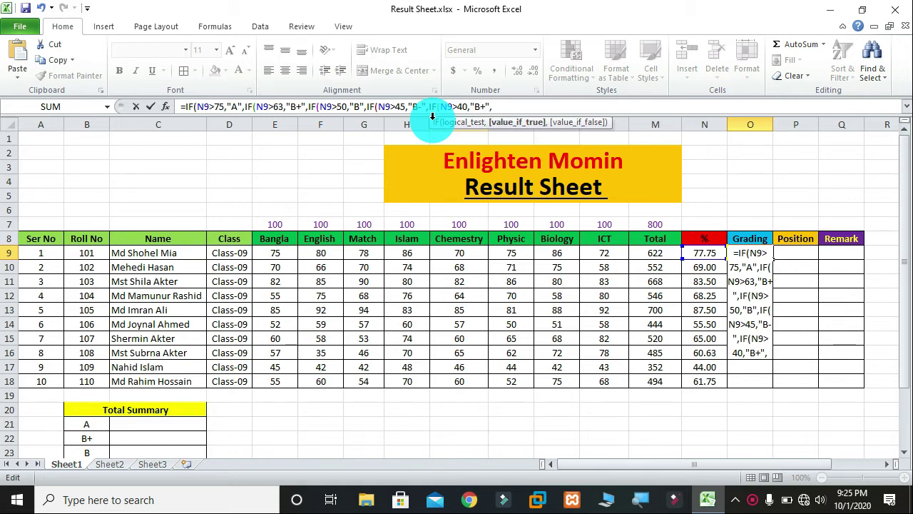
{"action": "key", "text": "BackSpace"}
{"action": "key", "text": "BackSpace"}
{"action": "type", "text": "C\","}
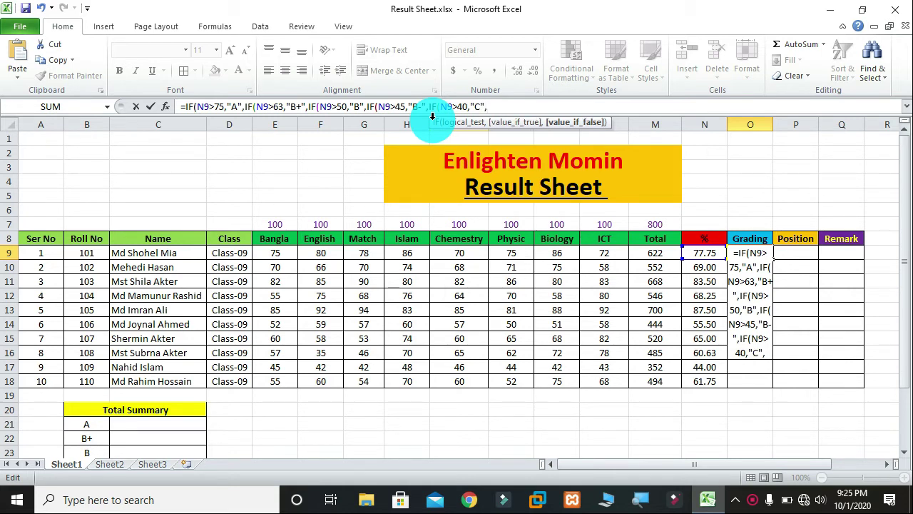
Step: Paste another copy of the condition at the end of the O9 formula and set its threshold to 39.99
{"action": "key", "text": "ctrl+v"}
{"action": "key", "text": "Left"}
{"action": "key", "text": "Left"}
{"action": "key", "text": "Left"}
{"action": "key", "text": "Left"}
{"action": "key", "text": "Left"}
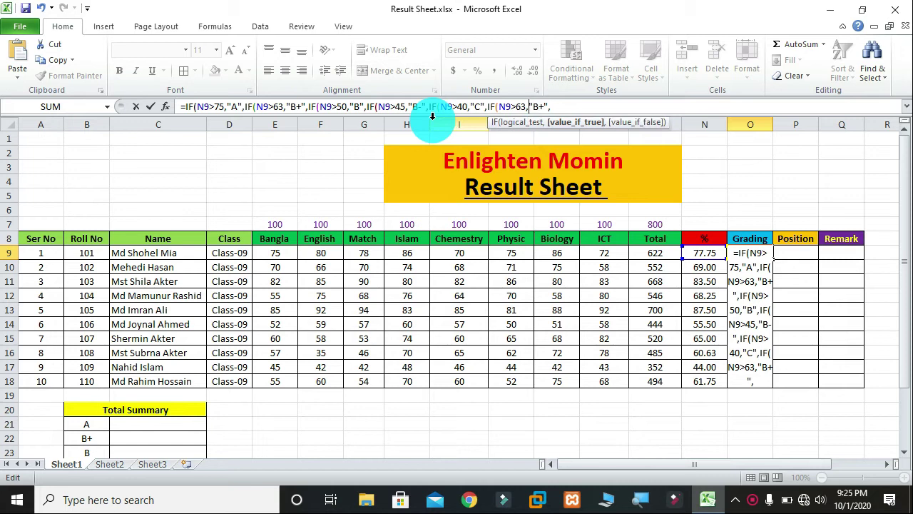
{"action": "key", "text": "BackSpace"}
{"action": "key", "text": "BackSpace"}
{"action": "type", "text": "3"}
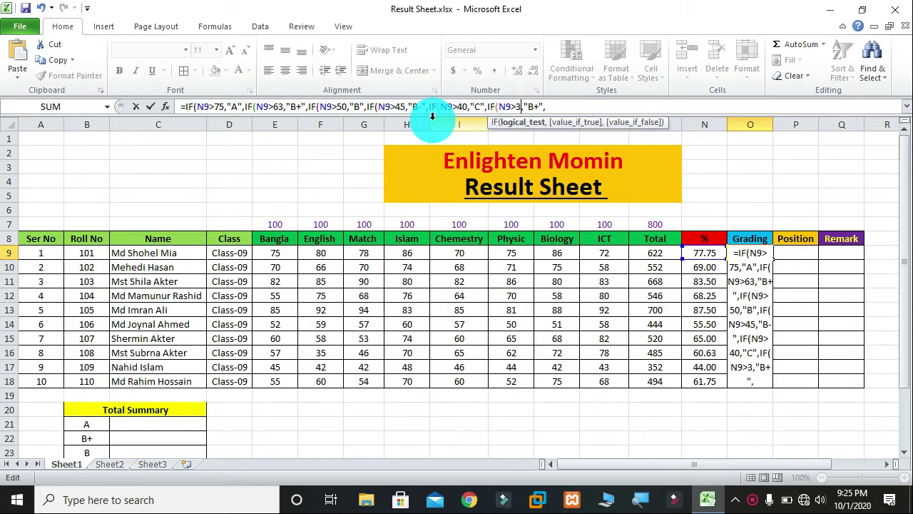
{"action": "type", "text": "9."}
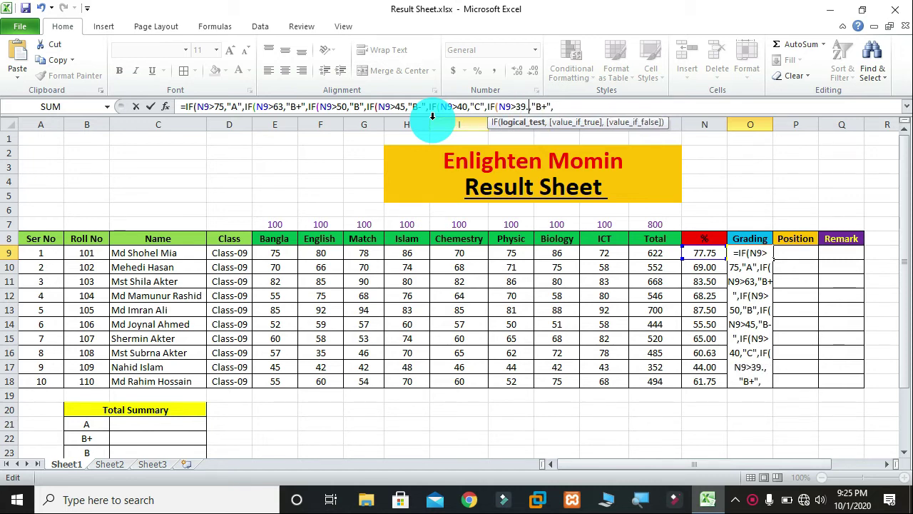
{"action": "type", "text": "99"}
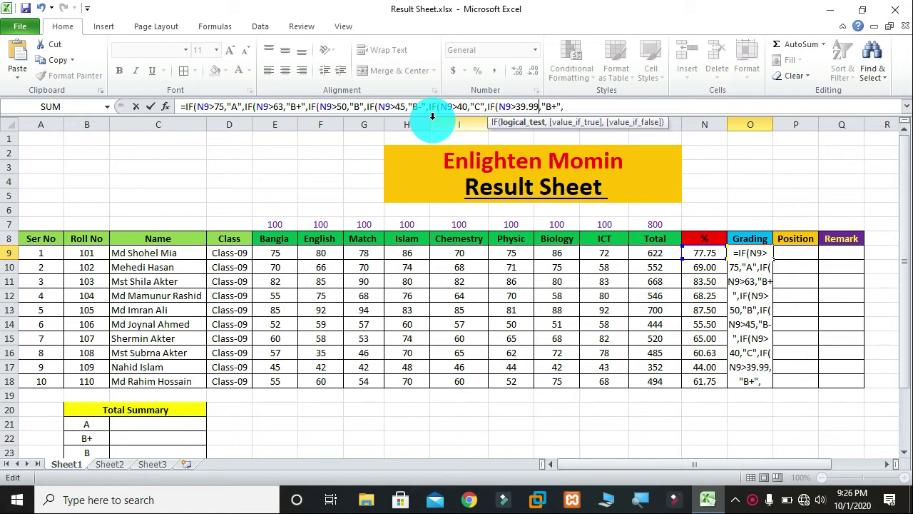
Step: Change the last condition's grade in the O9 formula to "F" and complete the formula with six closing parentheses
{"action": "key", "text": "Right"}
{"action": "key", "text": "Right"}
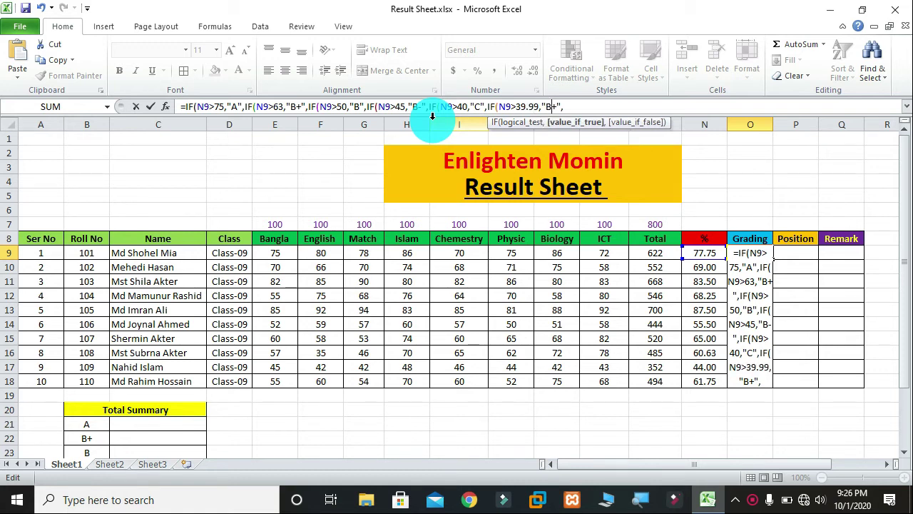
{"action": "key", "text": "BackSpace"}
{"action": "key", "text": "BackSpace"}
{"action": "type", "text": "F"}
{"action": "key", "text": "Right"}
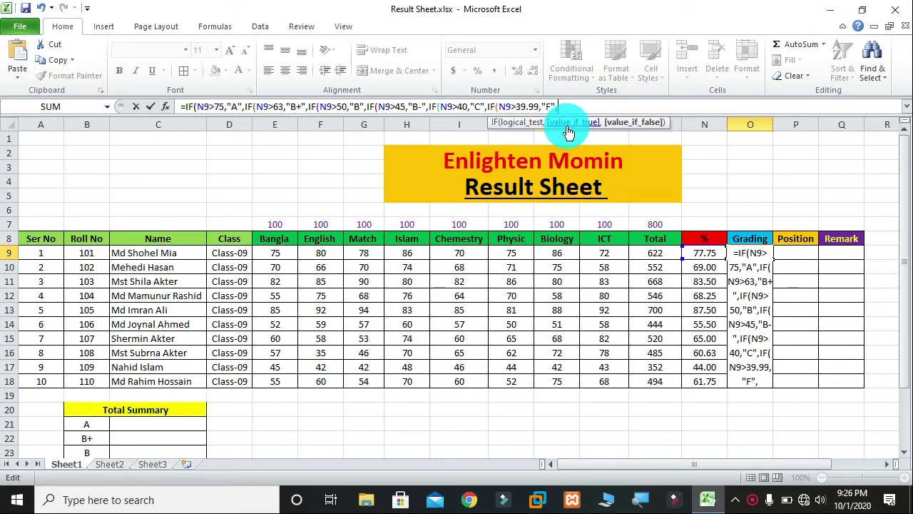
{"action": "type", "text": ")))))"}
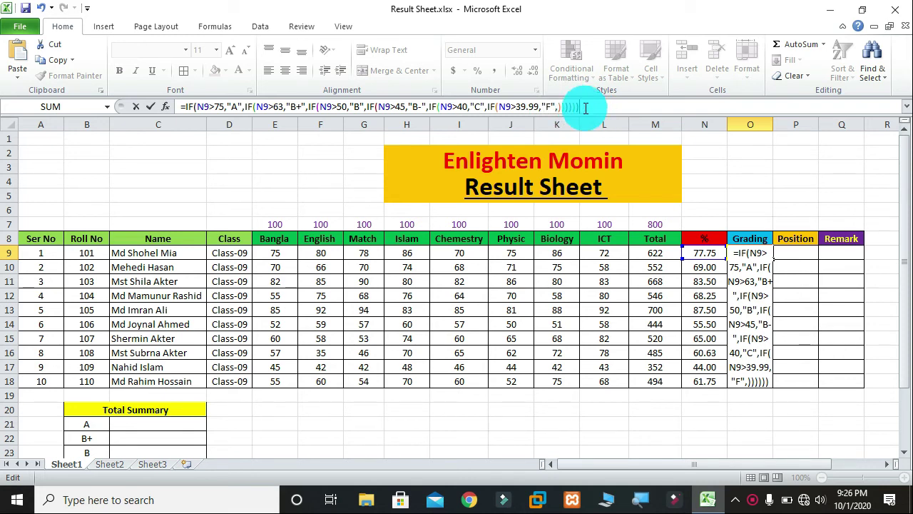
{"action": "key", "text": "Return"}
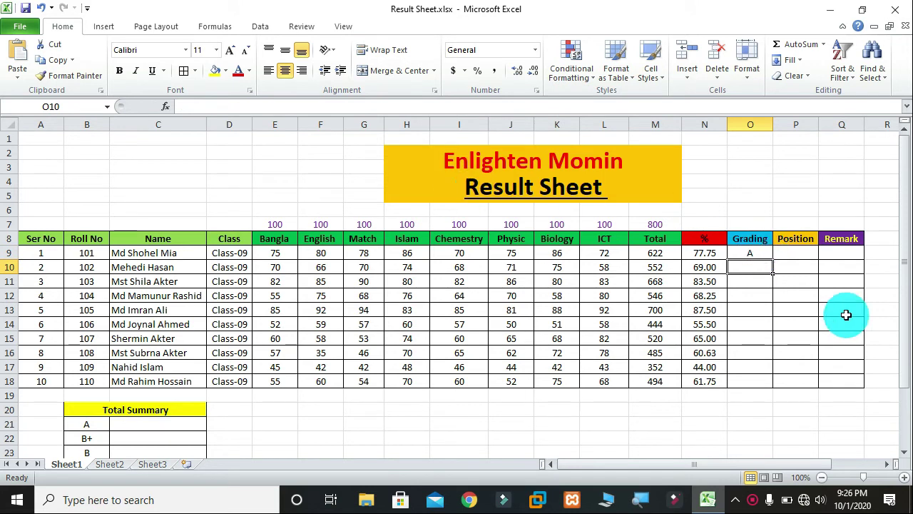
Step: Fill the grading formula from O9 down to O18
{"action": "left_click", "coordinate": [753, 255]}
{"action": "left_click_drag", "start_coordinate": [773, 262], "coordinate": [769, 391]}
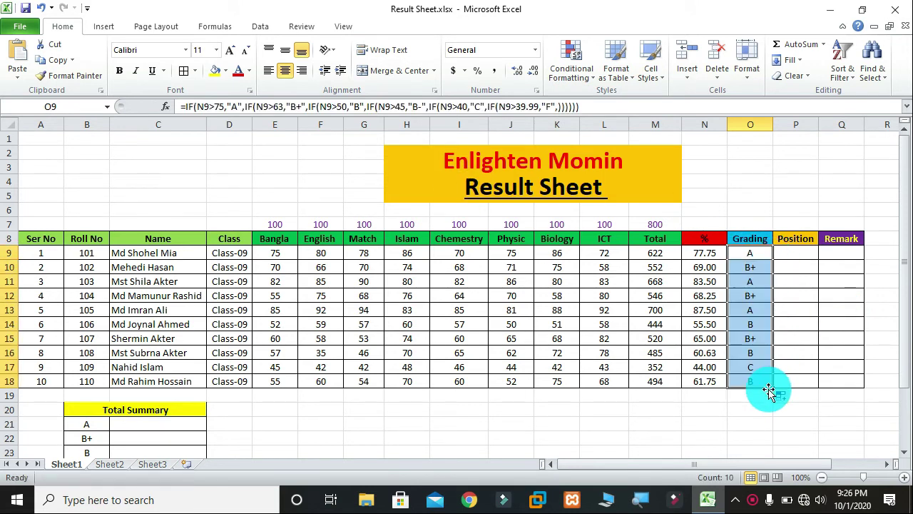
{"action": "left_click", "coordinate": [801, 333]}
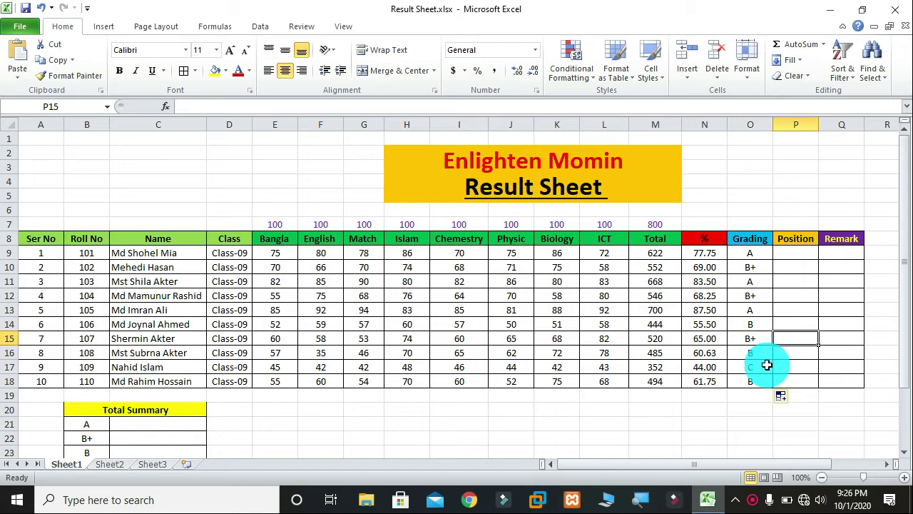
{"action": "left_click", "coordinate": [750, 294]}
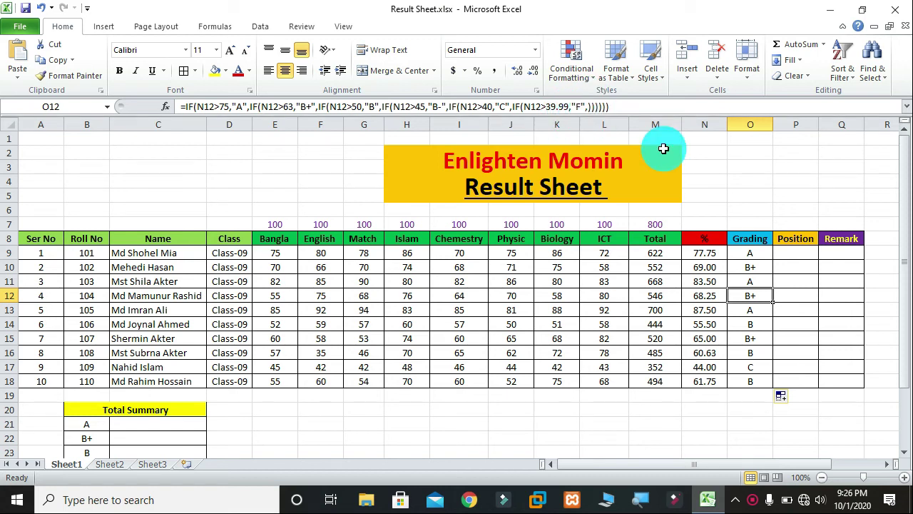
Step: Test the grading by setting the ICT, Biology and Physic marks in row 18 to 0
{"action": "left_click", "coordinate": [604, 382]}
{"action": "type", "text": "0"}
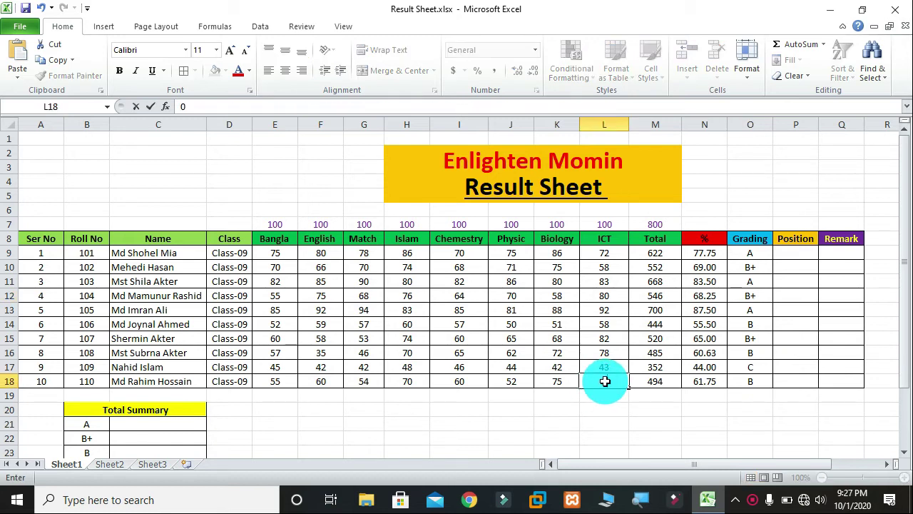
{"action": "left_click", "coordinate": [648, 407]}
{"action": "left_click", "coordinate": [559, 381]}
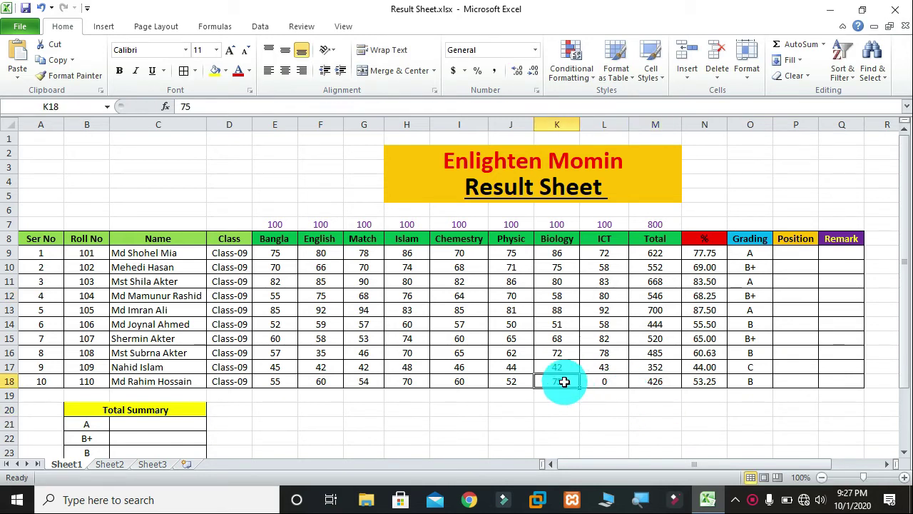
{"action": "type", "text": "0"}
{"action": "left_click", "coordinate": [593, 422]}
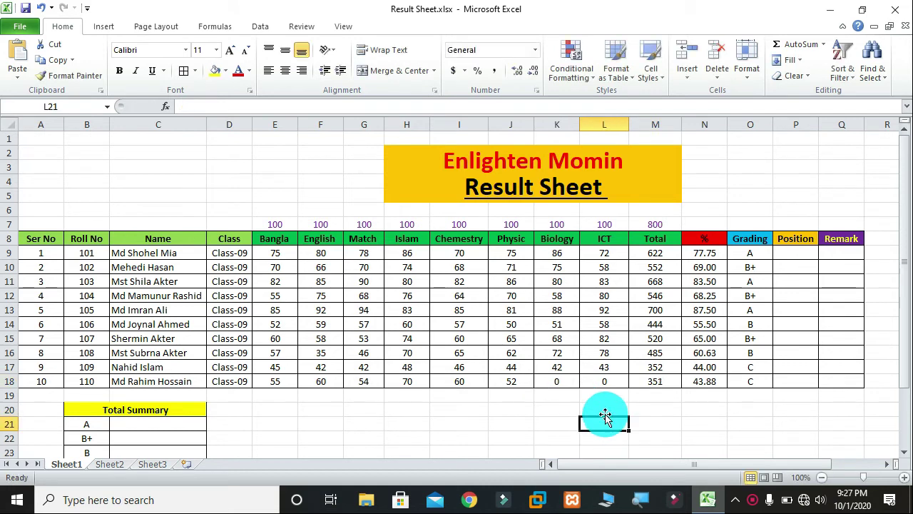
{"action": "left_click", "coordinate": [528, 380]}
{"action": "type", "text": "0"}
{"action": "left_click", "coordinate": [537, 406]}
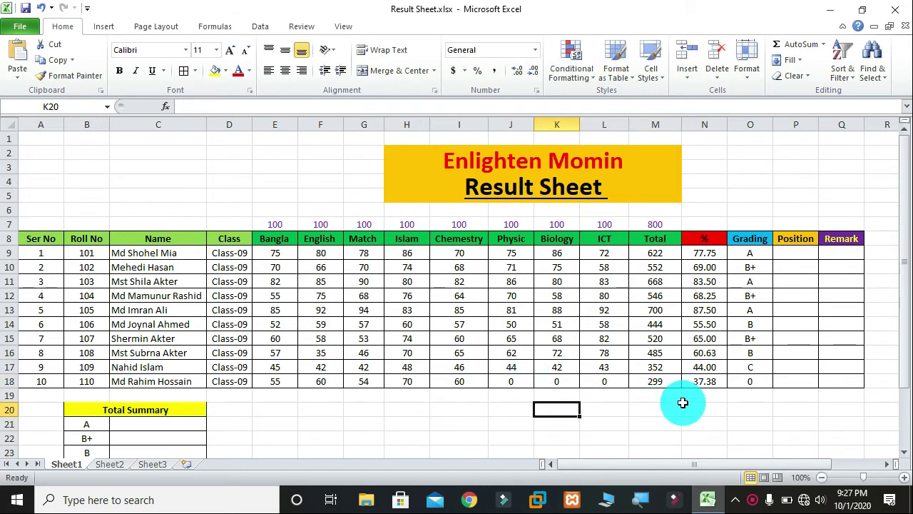
{"action": "left_click", "coordinate": [697, 422]}
{"action": "left_click", "coordinate": [750, 383]}
{"action": "left_click", "coordinate": [745, 423]}
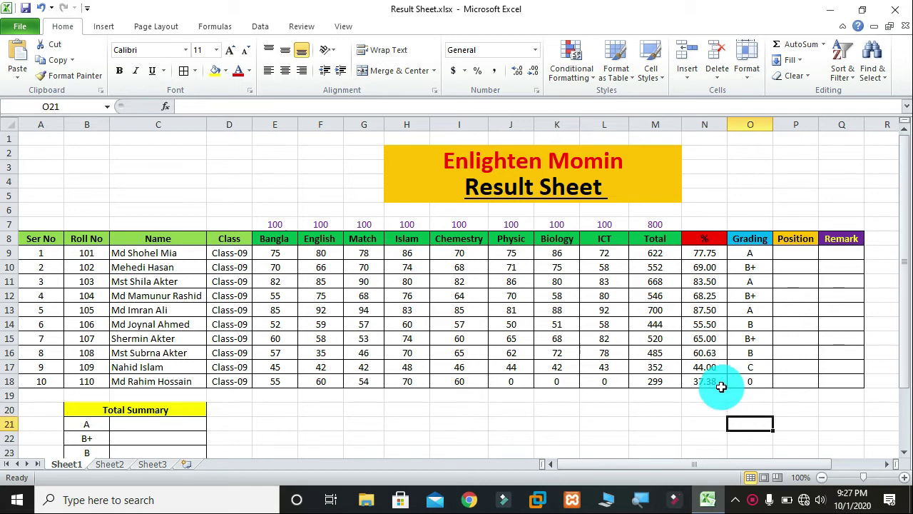
Step: Undo the three test mark changes in row 18
{"action": "key", "text": "ctrl+z"}
{"action": "key", "text": "ctrl+z"}
{"action": "key", "text": "ctrl+z"}
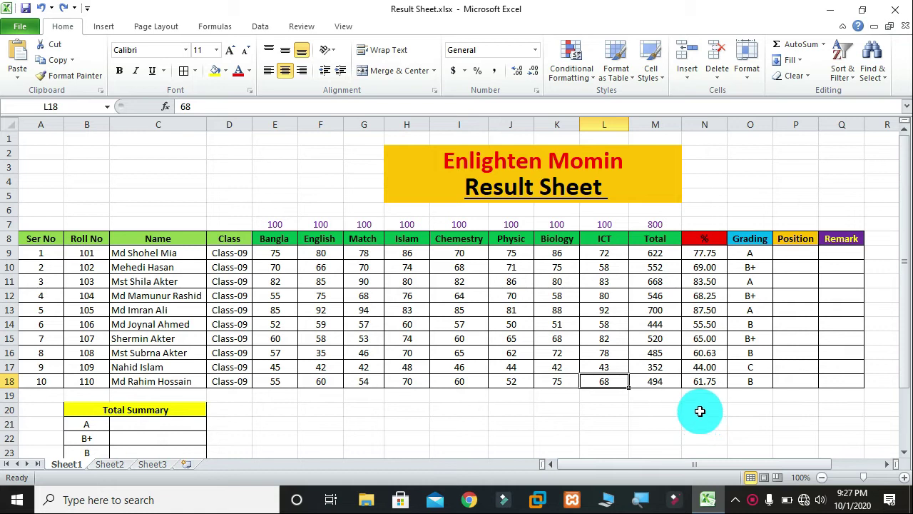
{"action": "left_click", "coordinate": [618, 410]}
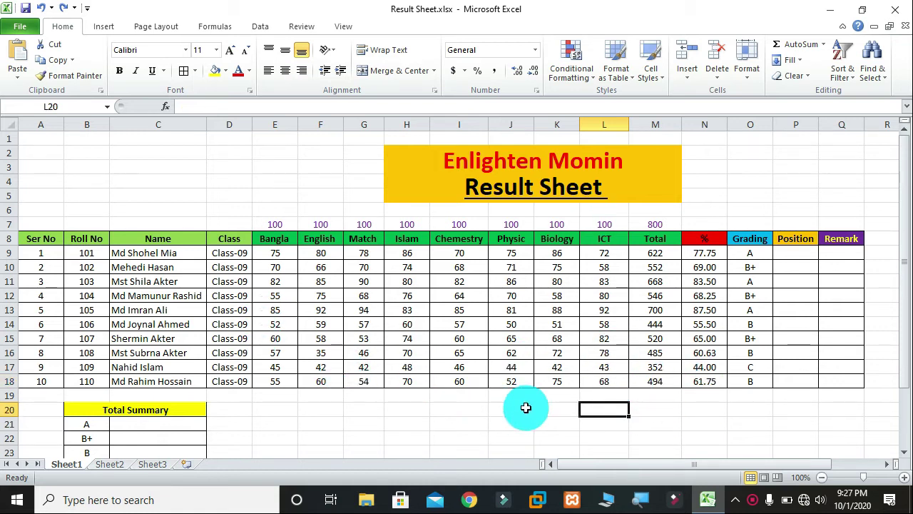
Step: Review the grades in O9:O18 and the nested IF formula in O9
{"action": "left_click", "coordinate": [687, 423]}
{"action": "left_click_drag", "start_coordinate": [748, 254], "coordinate": [756, 378]}
{"action": "left_click", "coordinate": [732, 423]}
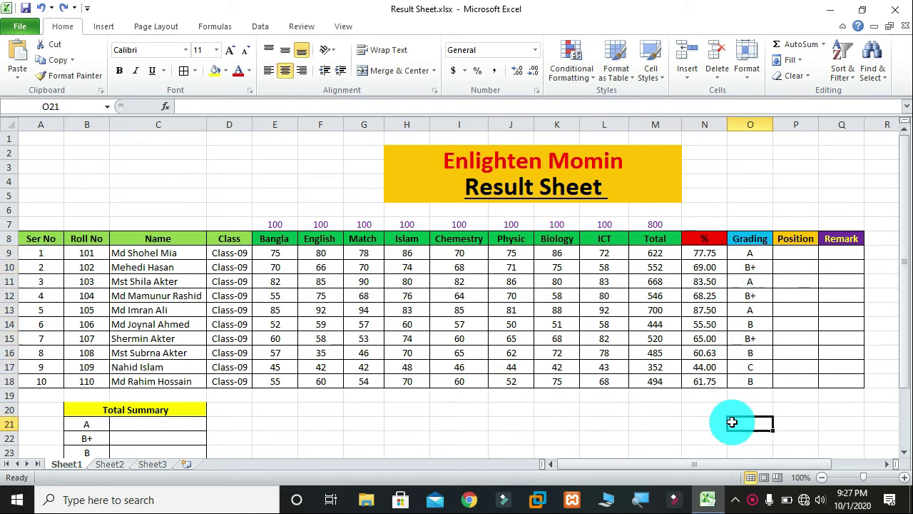
{"action": "left_click_drag", "start_coordinate": [746, 251], "coordinate": [748, 381]}
{"action": "left_click", "coordinate": [749, 421]}
{"action": "left_click", "coordinate": [712, 413]}
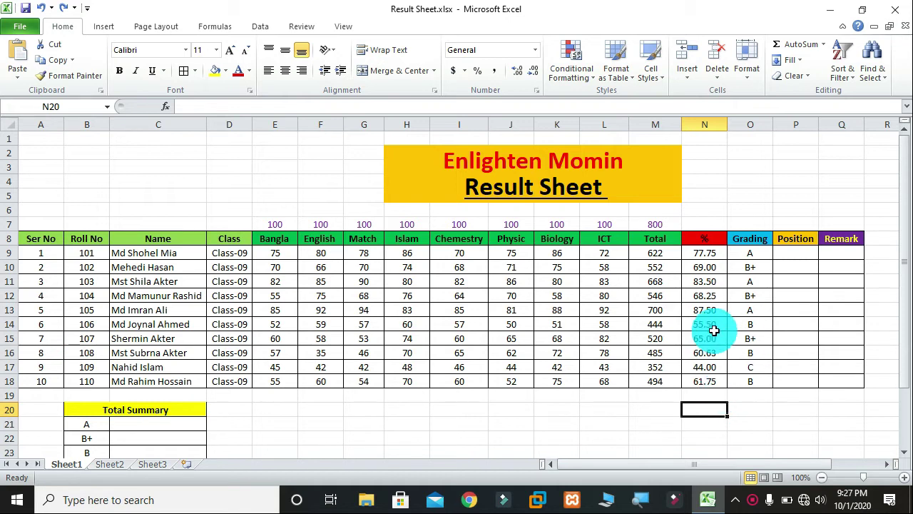
{"action": "left_click", "coordinate": [752, 250]}
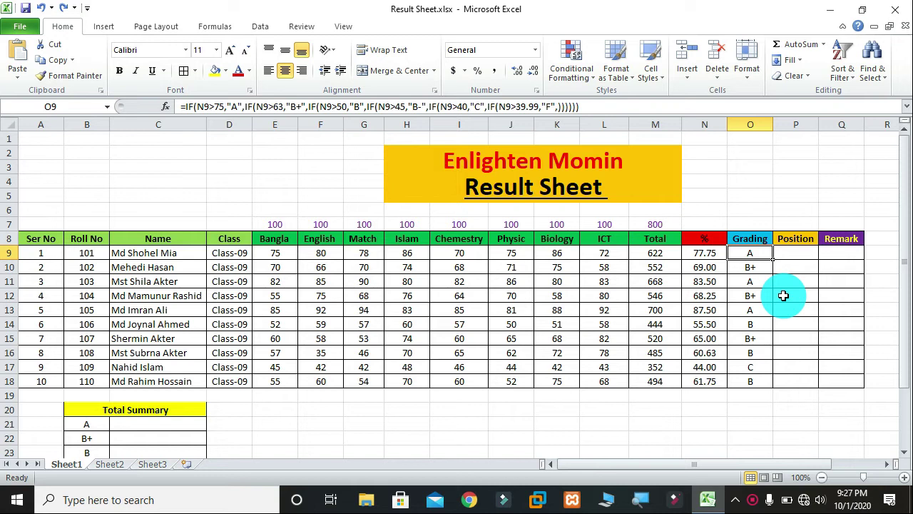
{"action": "left_click", "coordinate": [750, 423]}
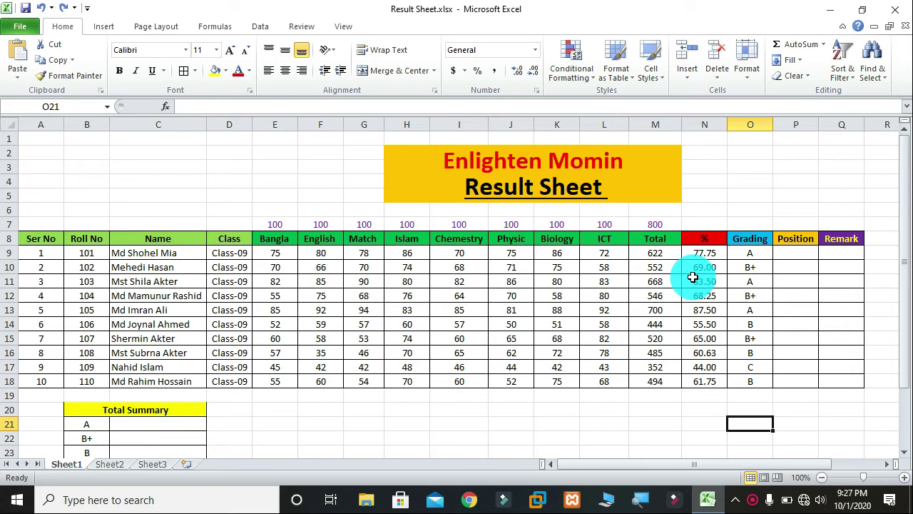
{"action": "left_click", "coordinate": [787, 255]}
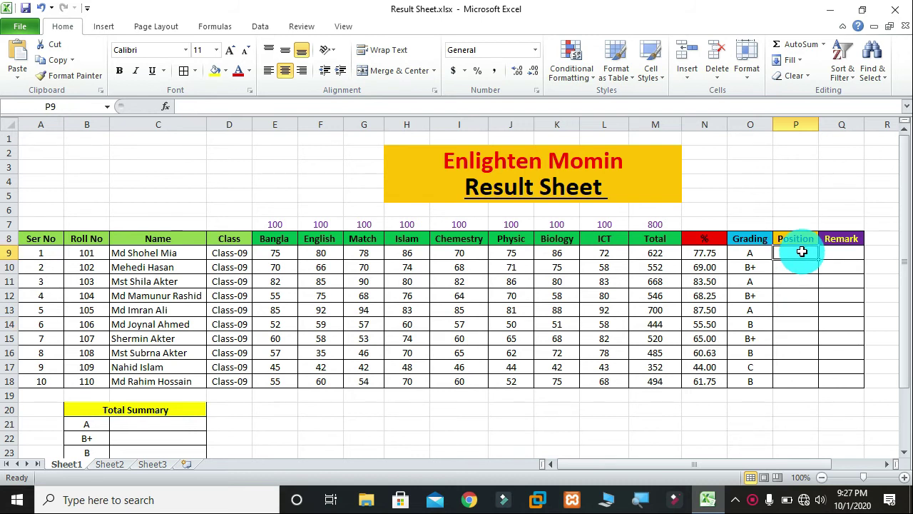
{"action": "type", "text": "="}
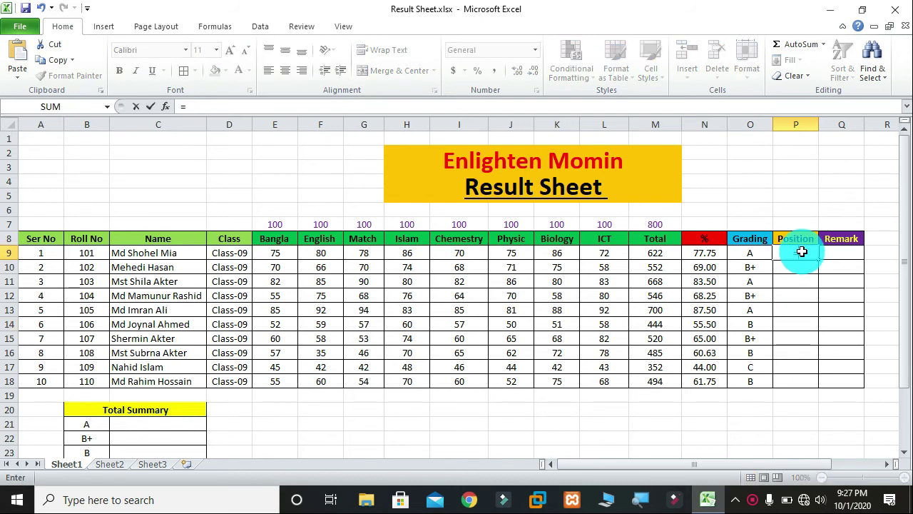
{"action": "left_click", "coordinate": [705, 395]}
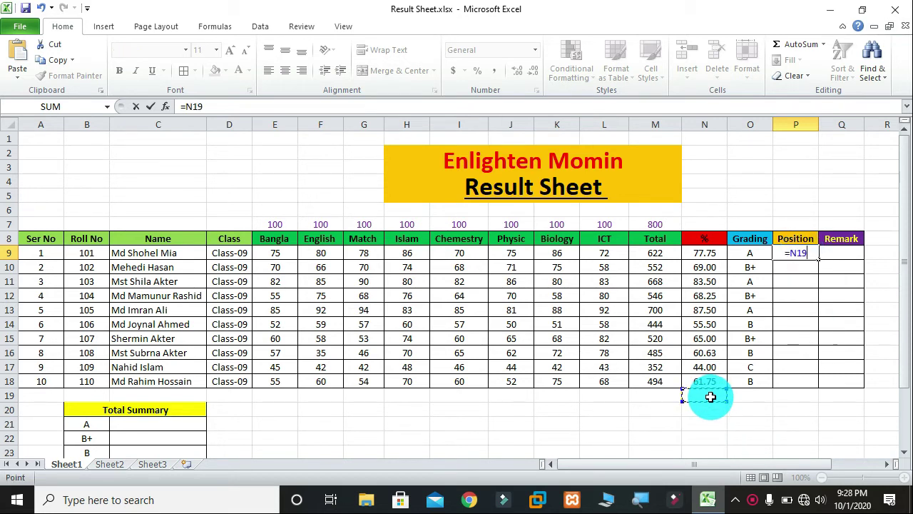
{"action": "type", "text": "60"}
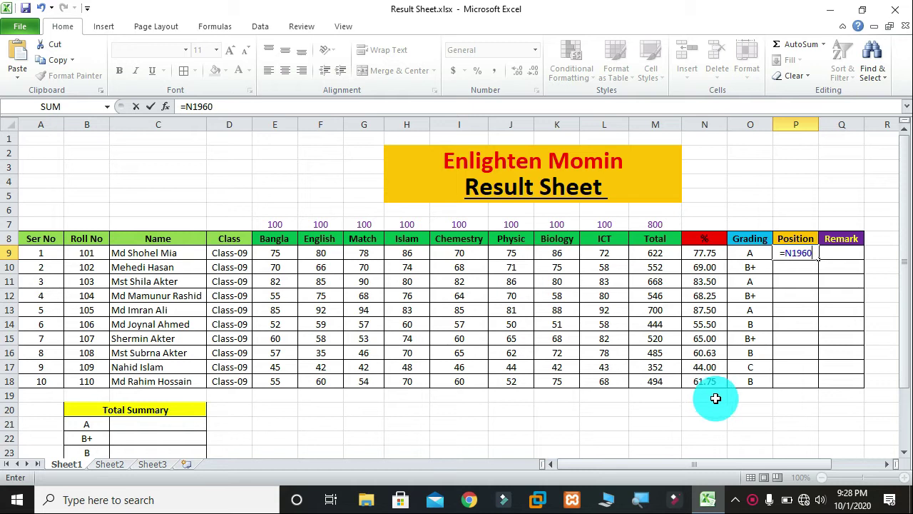
{"action": "key", "text": "BackSpace"}
{"action": "key", "text": "BackSpace"}
{"action": "key", "text": "BackSpace"}
{"action": "key", "text": "Escape"}
Step: Enter a test percentage of 60 in N19 and extend the grading formula from O18 to O19
{"action": "left_click", "coordinate": [710, 398]}
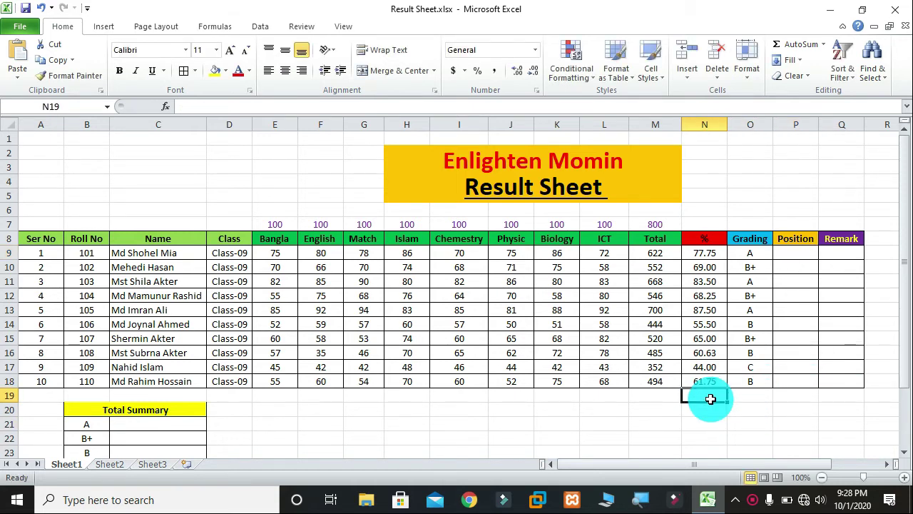
{"action": "type", "text": "60"}
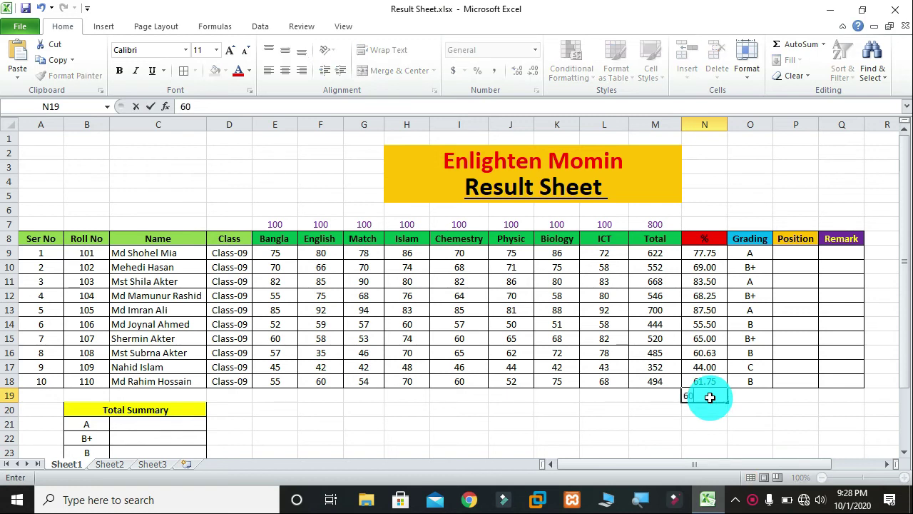
{"action": "key", "text": "Return"}
{"action": "left_click", "coordinate": [760, 393]}
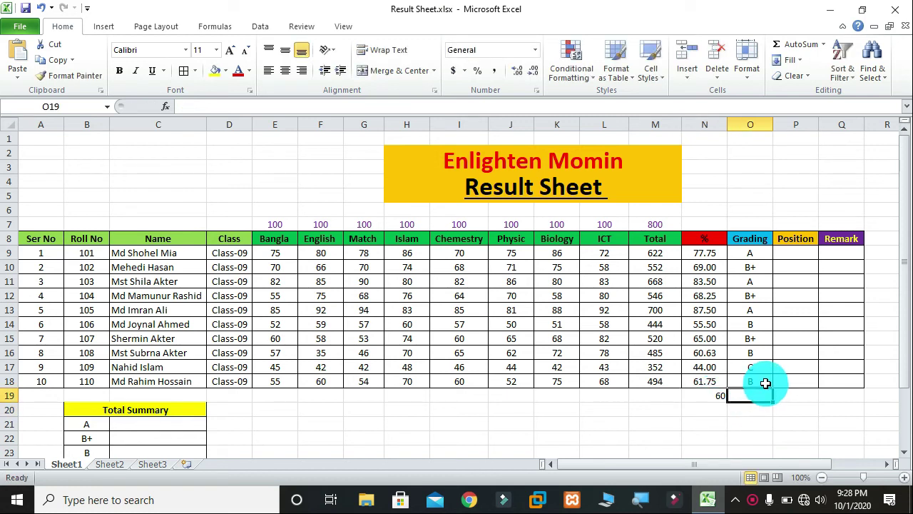
{"action": "left_click", "coordinate": [764, 386]}
{"action": "left_click_drag", "start_coordinate": [772, 388], "coordinate": [765, 395]}
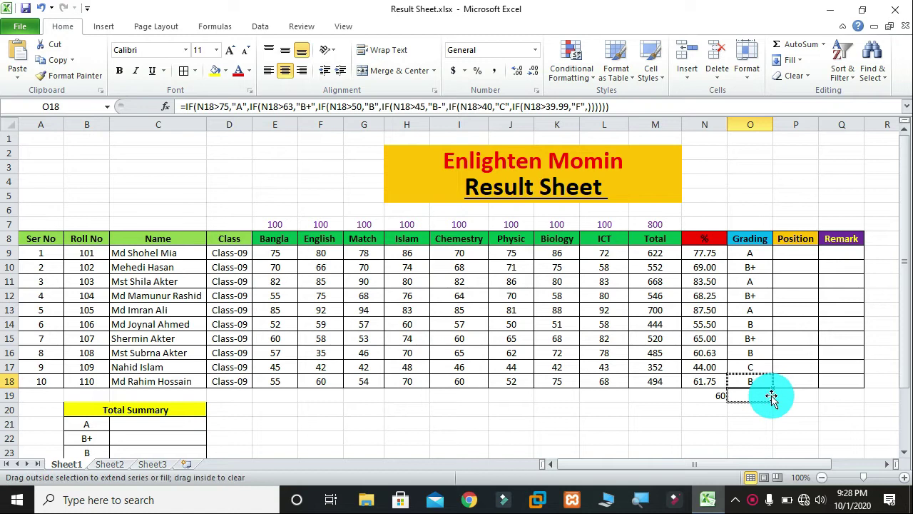
{"action": "left_click", "coordinate": [760, 410]}
{"action": "left_click", "coordinate": [750, 338]}
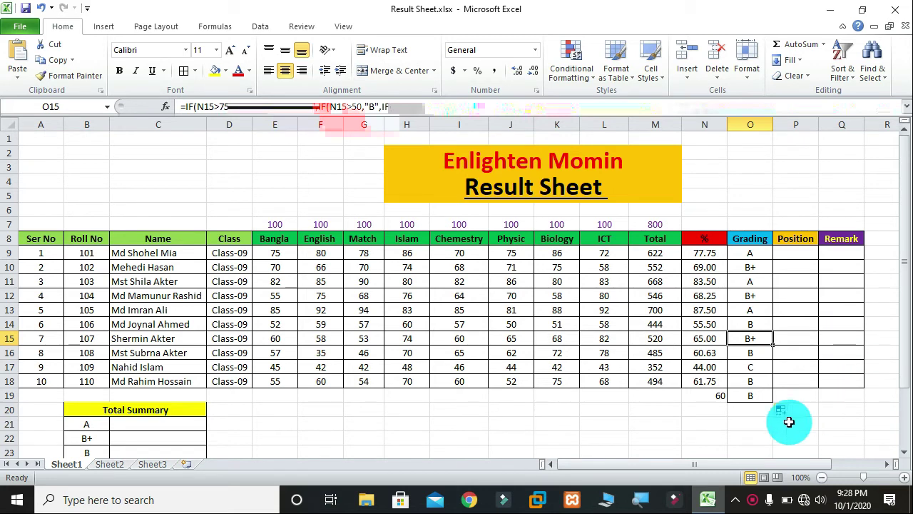
Step: Enter a test percentage of 40 in N20 and check the grade thresholds in the O17 formula
{"action": "left_click", "coordinate": [717, 410]}
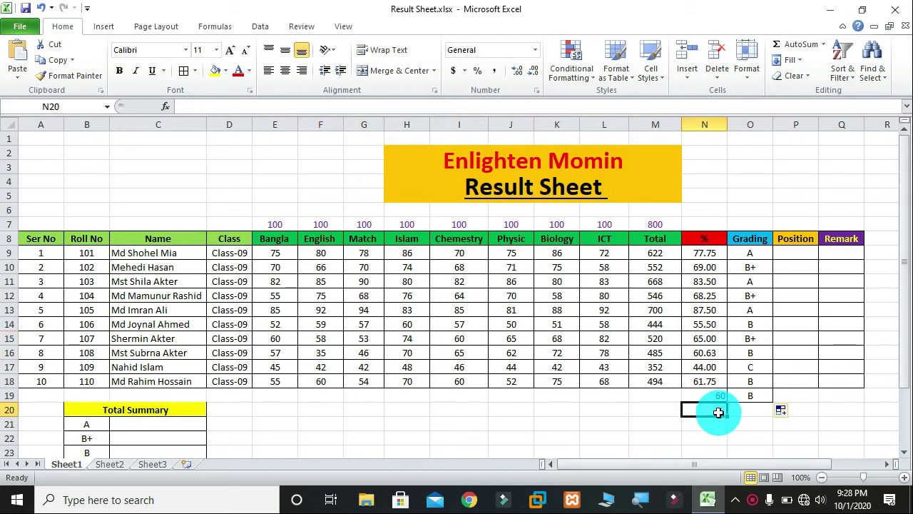
{"action": "type", "text": "40"}
{"action": "key", "text": "Return"}
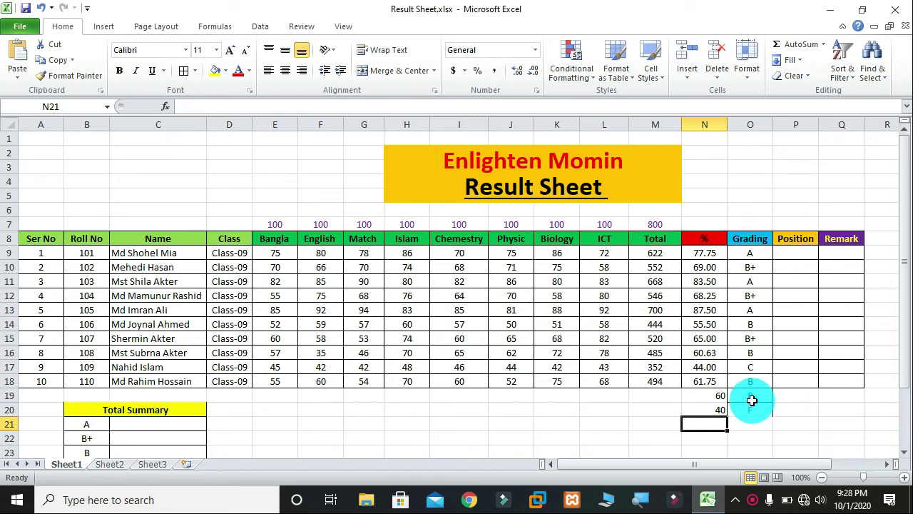
{"action": "left_click", "coordinate": [748, 368]}
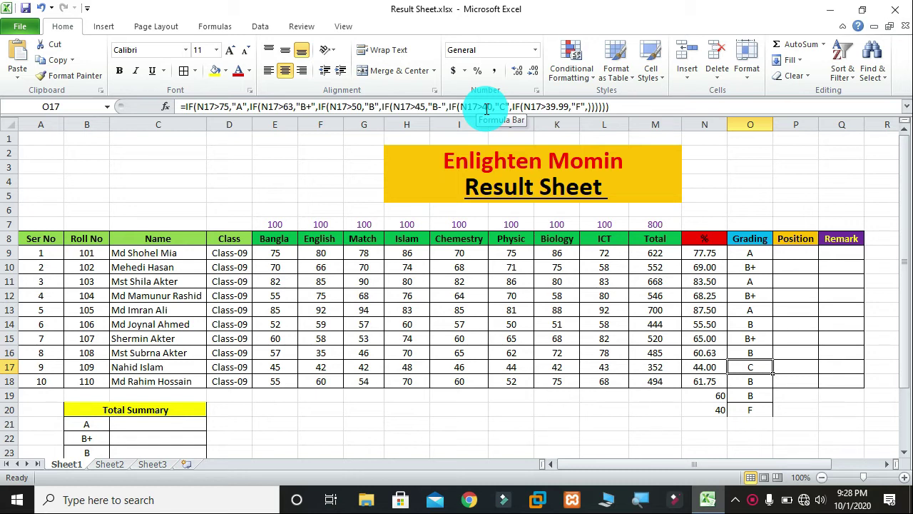
{"action": "left_click", "coordinate": [721, 412]}
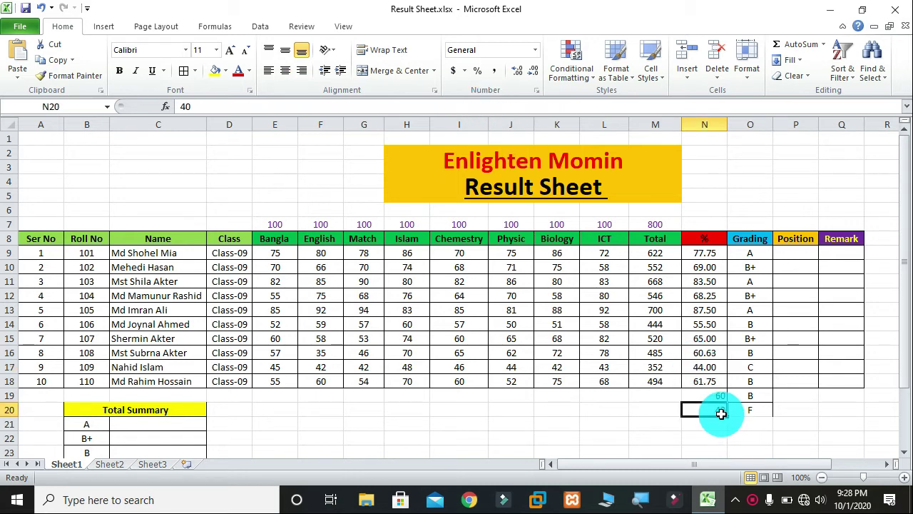
Step: Change the test percentage in N20 to 41 to check its grade
{"action": "type", "text": "41"}
{"action": "left_click", "coordinate": [683, 426]}
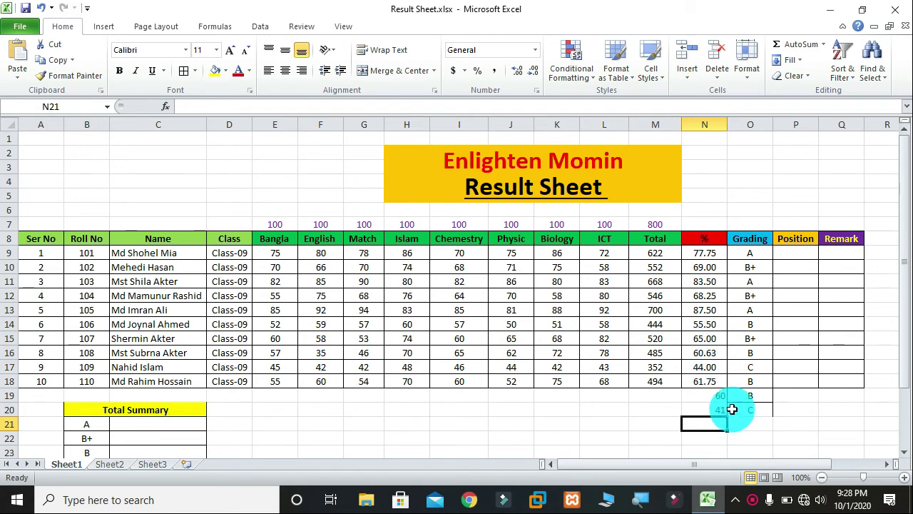
{"action": "left_click", "coordinate": [708, 381]}
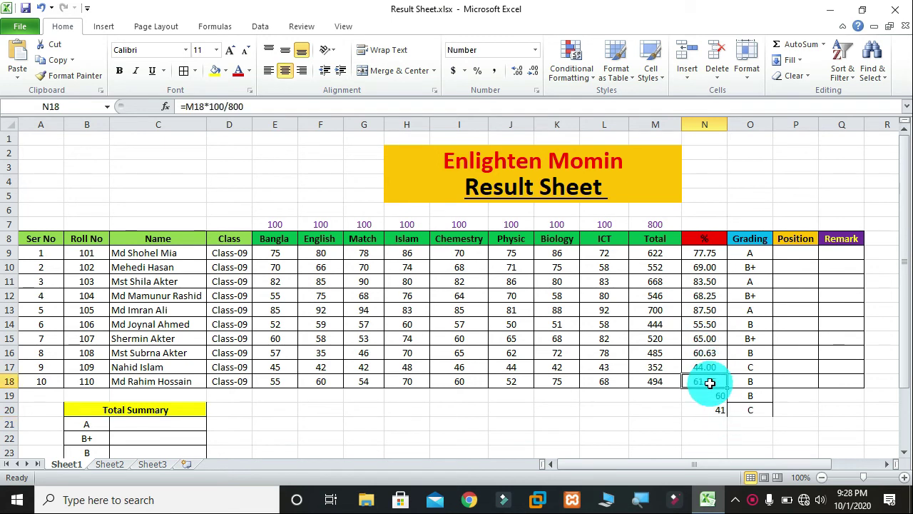
Step: Change the "C" condition in the O17 grading formula to N17>=40
{"action": "left_click", "coordinate": [746, 366]}
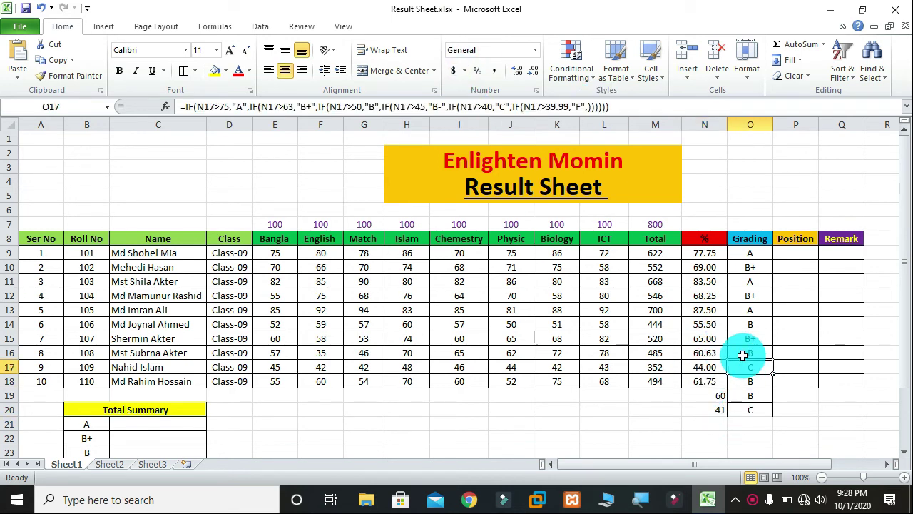
{"action": "left_click", "coordinate": [488, 106]}
{"action": "key", "text": "BackSpace"}
{"action": "key", "text": "BackSpace"}
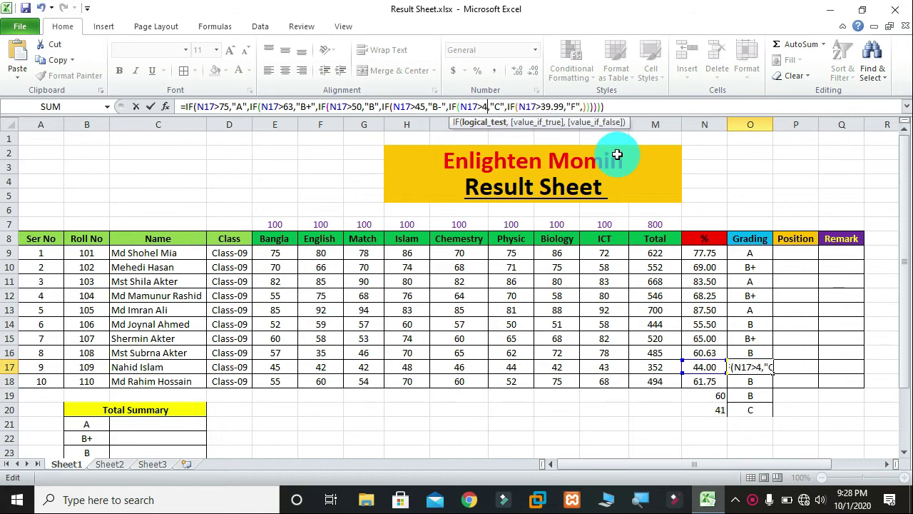
{"action": "type", "text": "39"}
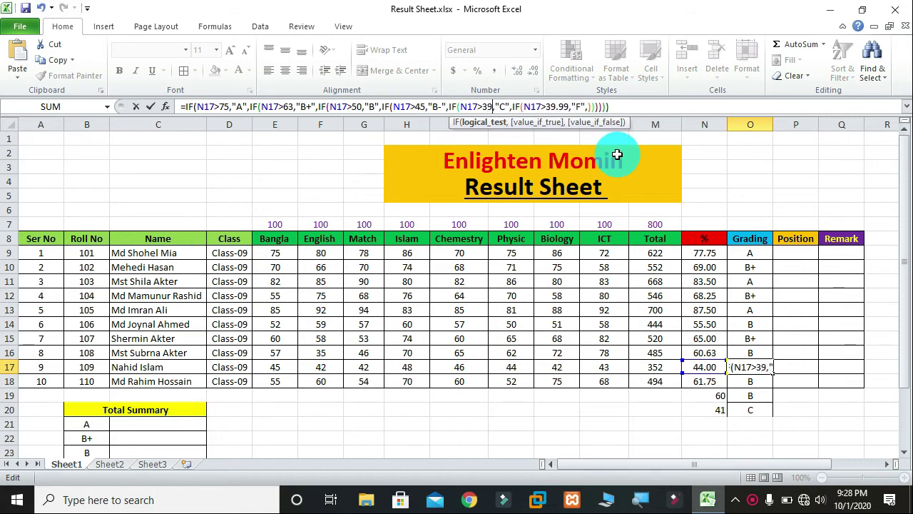
{"action": "key", "text": "BackSpace"}
{"action": "key", "text": "BackSpace"}
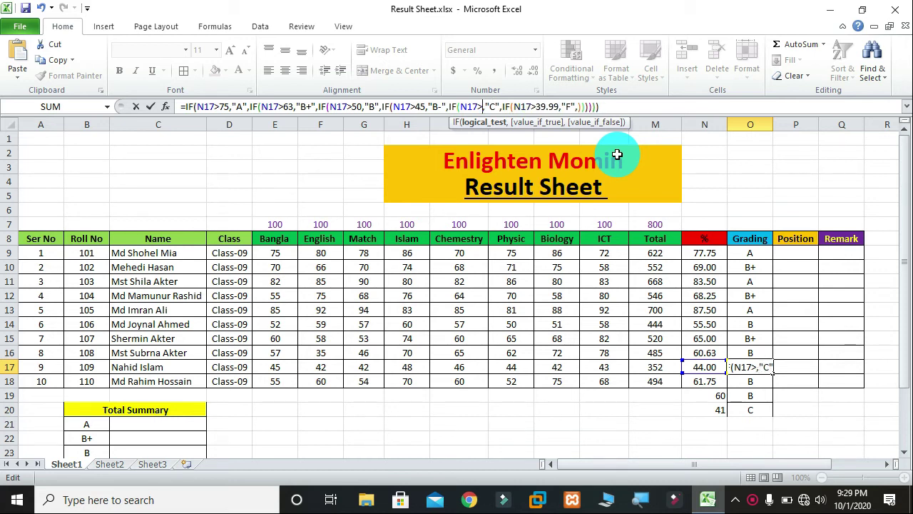
{"action": "type", "text": "="}
{"action": "type", "text": "40"}
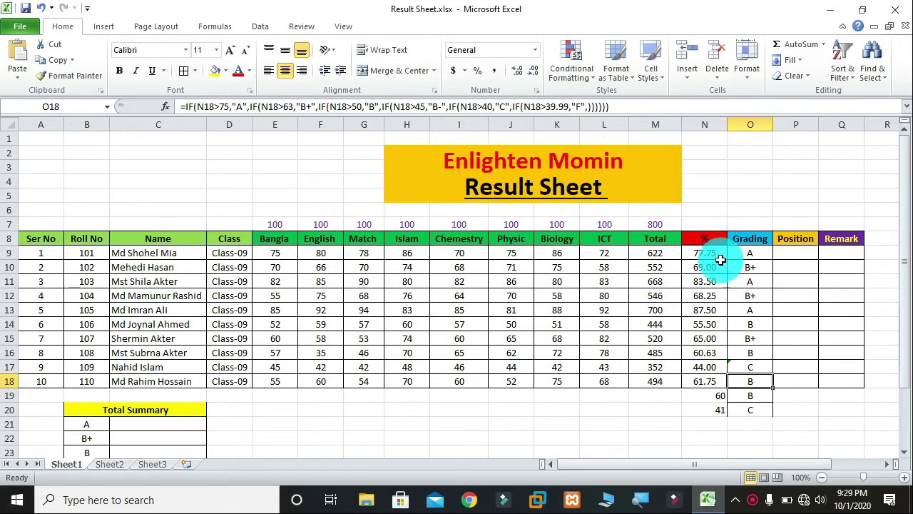
Step: Set the test percentage in N20 to 40 and check its grade
{"action": "left_click", "coordinate": [715, 410]}
{"action": "type", "text": "4"}
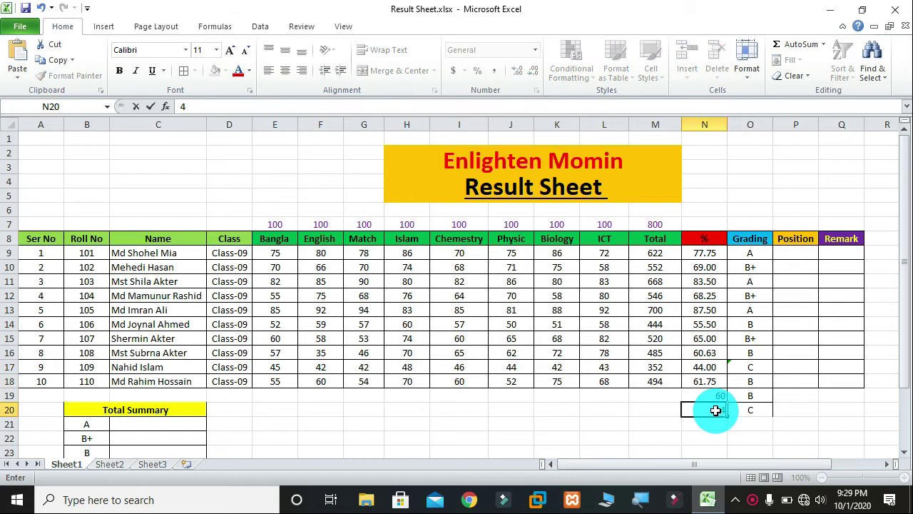
{"action": "type", "text": "0"}
{"action": "left_click", "coordinate": [828, 422]}
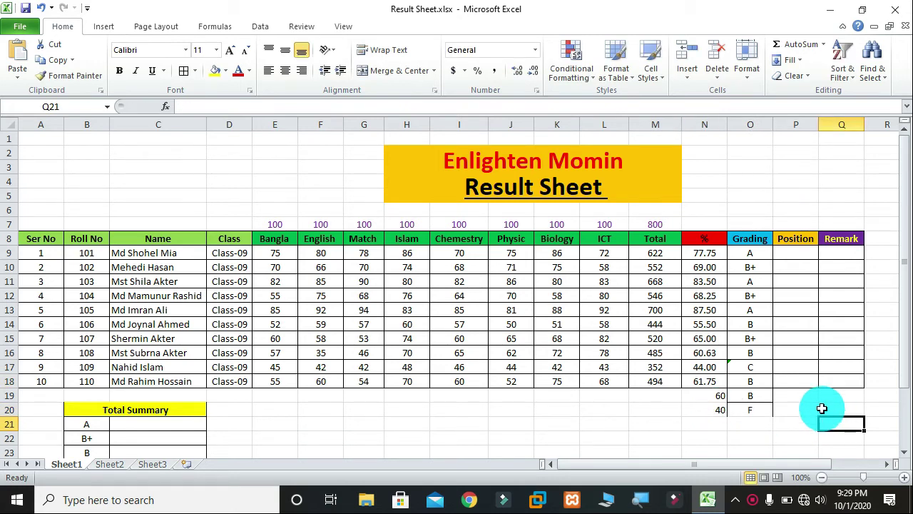
{"action": "left_click", "coordinate": [722, 411]}
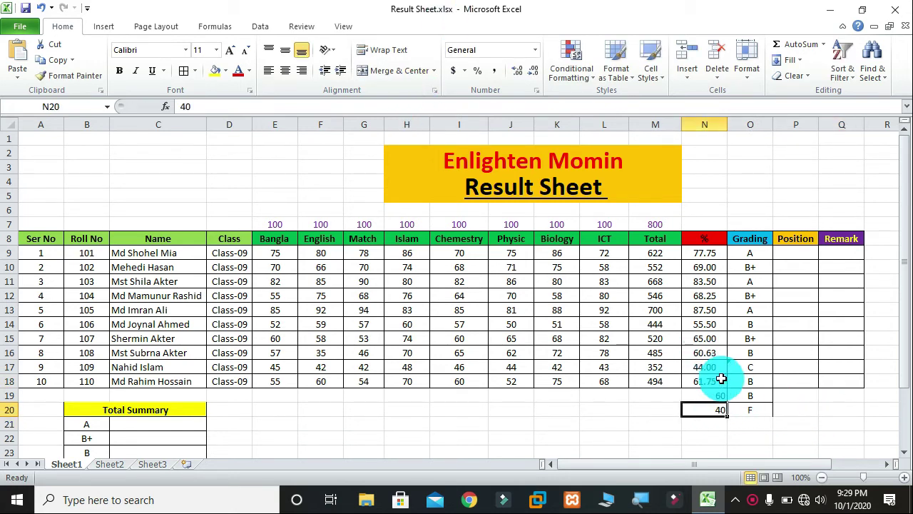
Step: Change the "C" condition in the O18 grading formula to N18>39.99
{"action": "left_click", "coordinate": [711, 383]}
{"action": "left_click", "coordinate": [742, 383]}
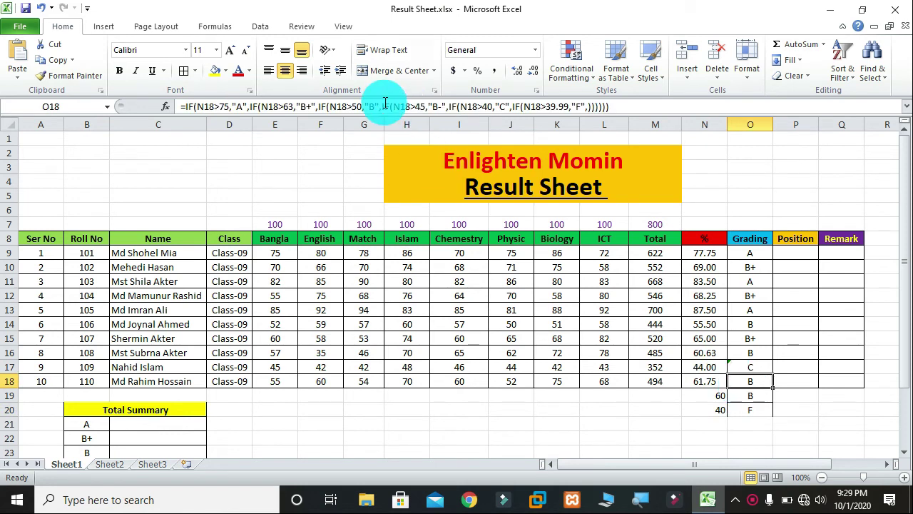
{"action": "left_click", "coordinate": [492, 107]}
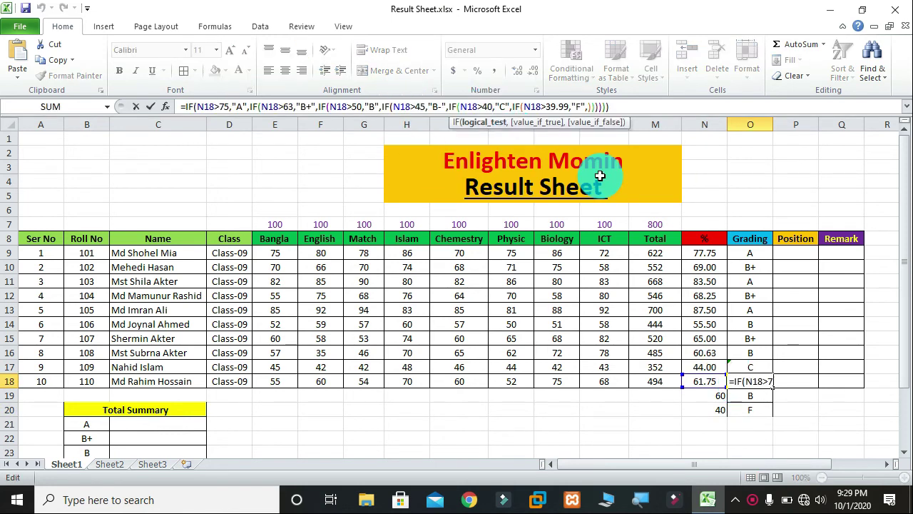
{"action": "key", "text": "BackSpace"}
{"action": "key", "text": "BackSpace"}
{"action": "type", "text": "39.99"}
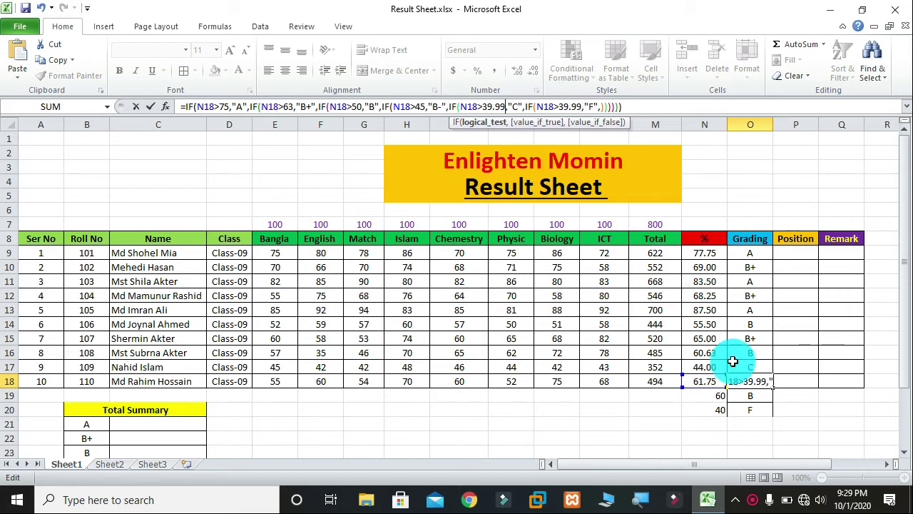
{"action": "left_click", "coordinate": [796, 422]}
{"action": "left_click", "coordinate": [721, 413]}
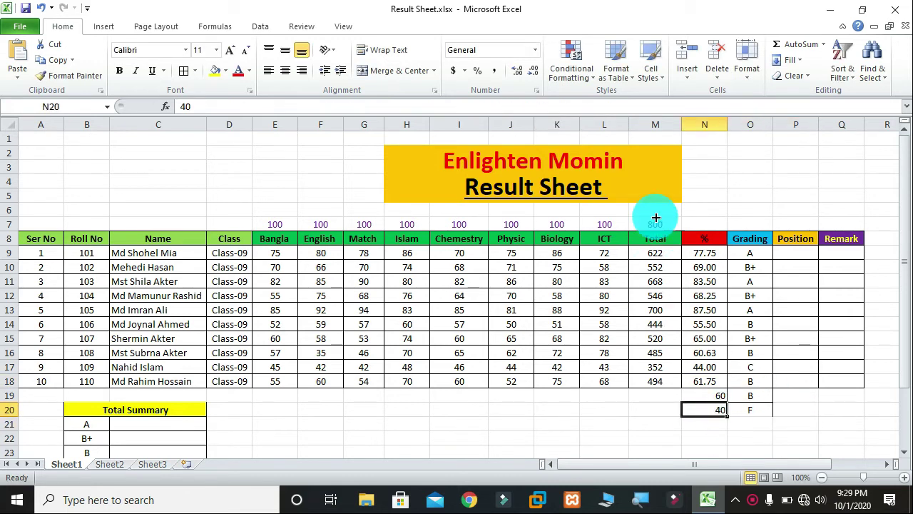
Step: Remove the final IF condition for grade "F" from the O18 formula and close the nested IFs with five parentheses
{"action": "left_click", "coordinate": [752, 382]}
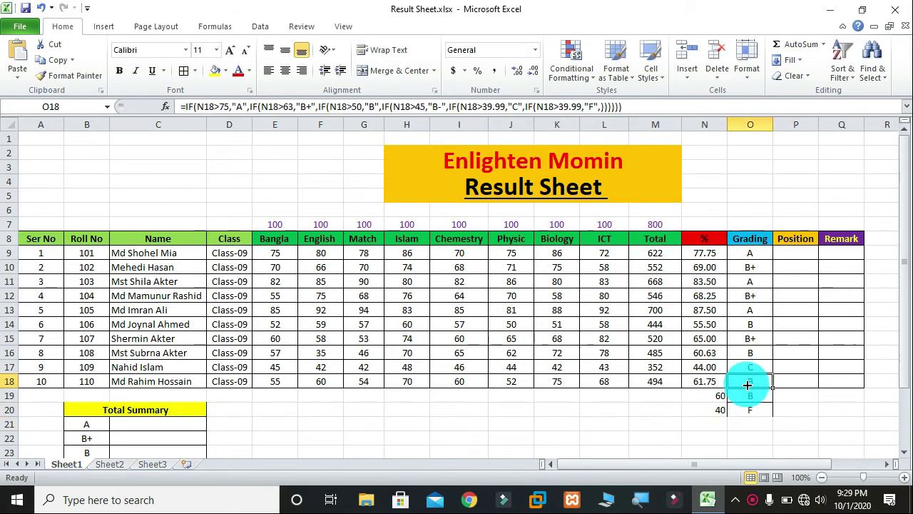
{"action": "left_click", "coordinate": [601, 106]}
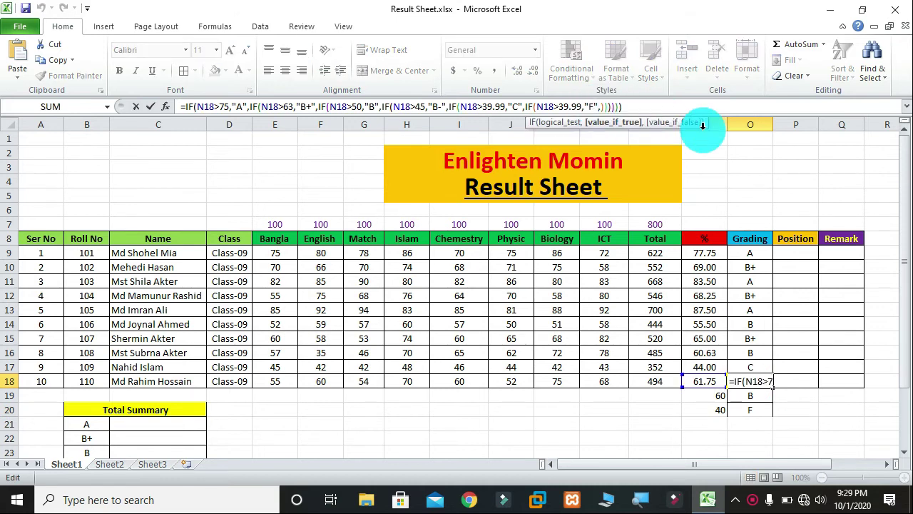
{"action": "key", "text": "BackSpace"}
{"action": "key", "text": "BackSpace"}
{"action": "key", "text": "BackSpace"}
{"action": "key", "text": "BackSpace"}
{"action": "key", "text": "BackSpace"}
{"action": "key", "text": "BackSpace"}
{"action": "key", "text": "BackSpace"}
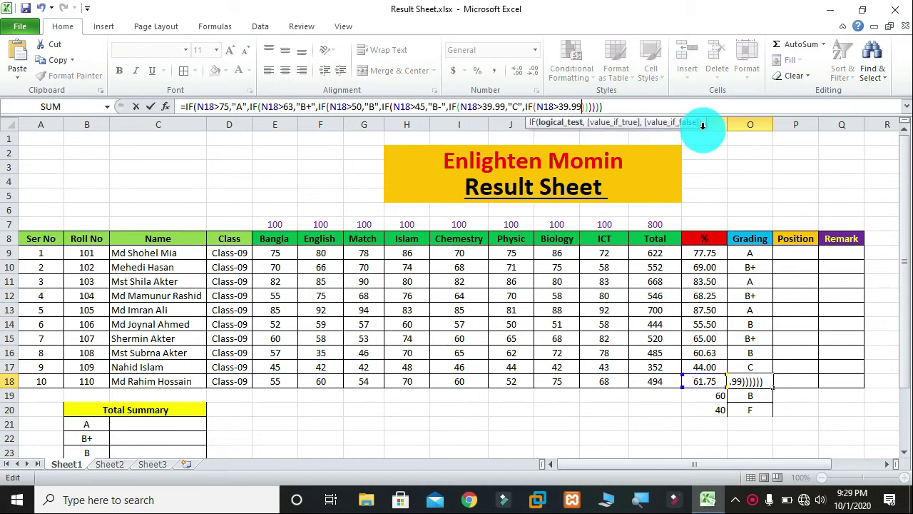
{"action": "key", "text": "BackSpace"}
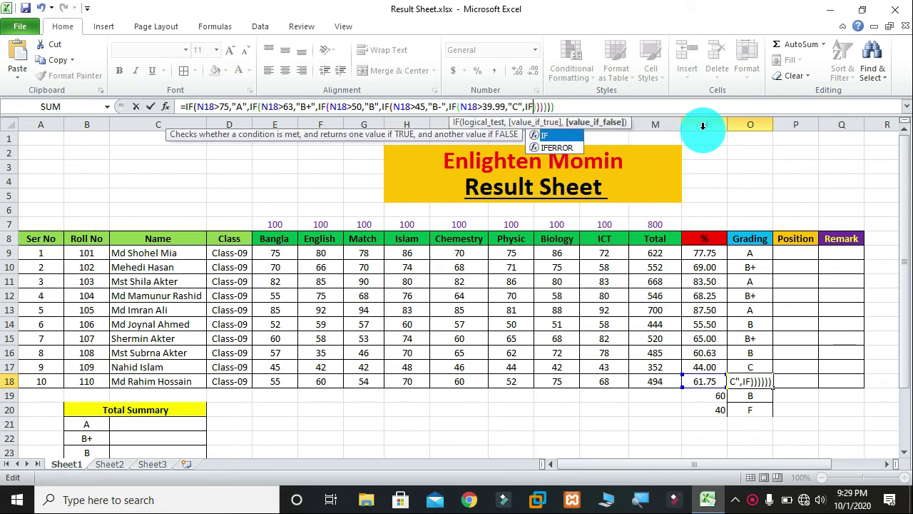
{"action": "key", "text": "BackSpace"}
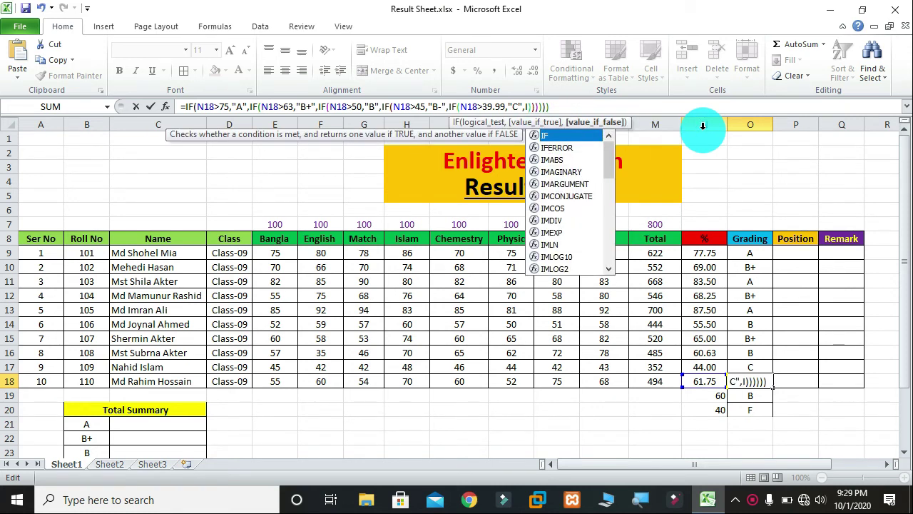
{"action": "key", "text": "BackSpace"}
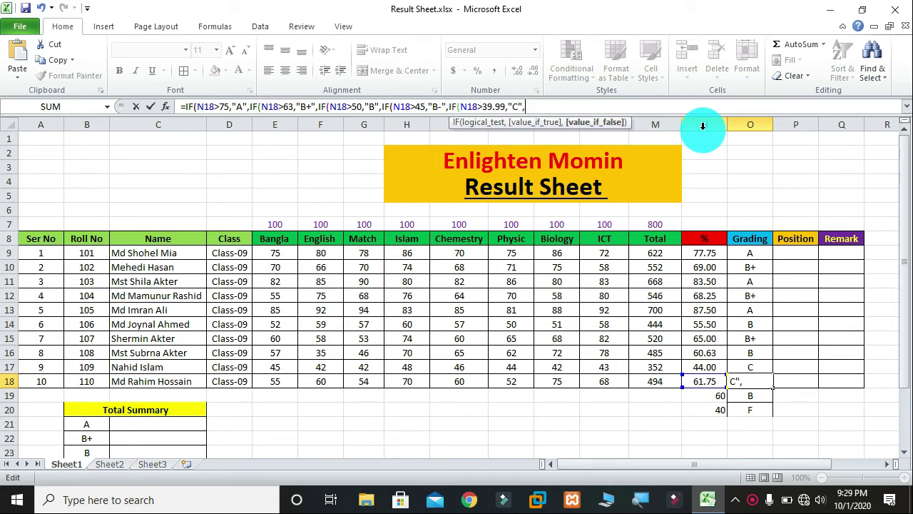
{"action": "type", "text": ")))))"}
{"action": "key", "text": "Return"}
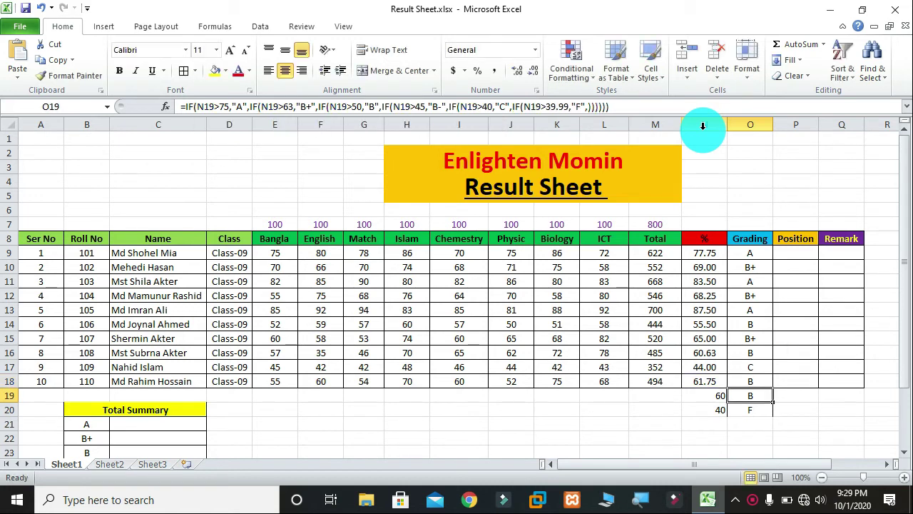
Step: Clear the test entries in row 20, re-enter 40 in N20 and extend the grading formula from O19 to O20
{"action": "left_click", "coordinate": [718, 412]}
{"action": "left_click", "coordinate": [723, 424]}
{"action": "left_click_drag", "start_coordinate": [722, 414], "coordinate": [759, 416]}
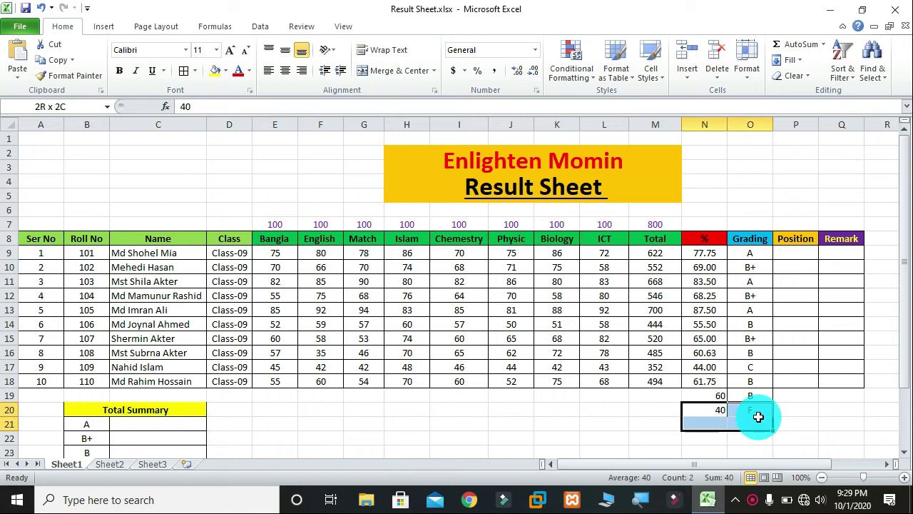
{"action": "key", "text": "Delete"}
{"action": "left_click", "coordinate": [714, 411]}
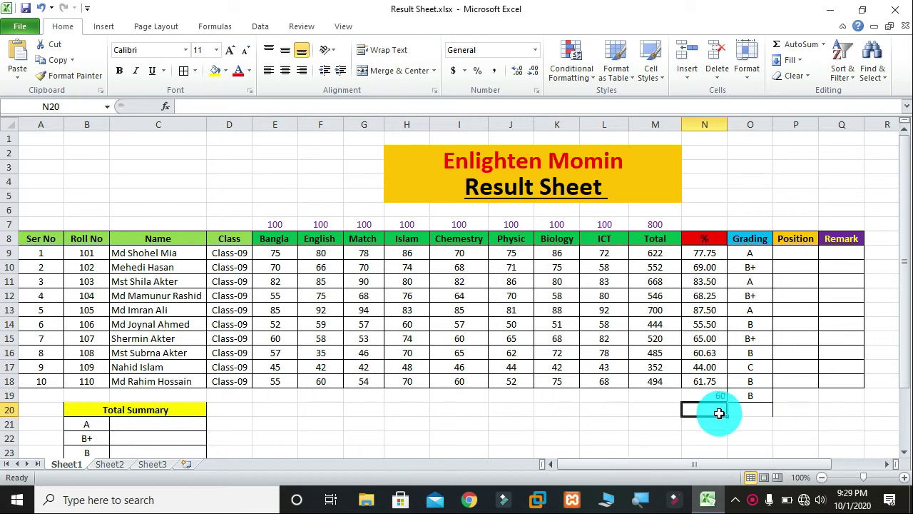
{"action": "type", "text": "40"}
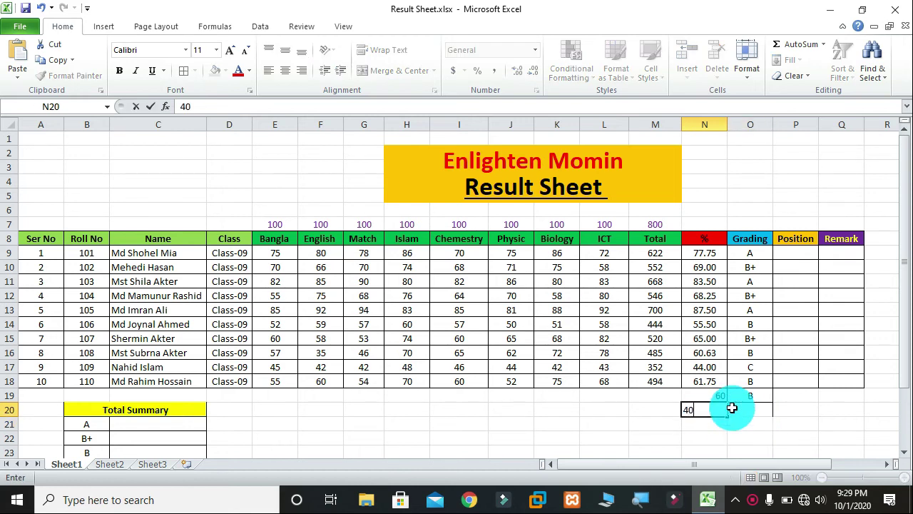
{"action": "left_click", "coordinate": [836, 425]}
{"action": "left_click", "coordinate": [745, 397]}
{"action": "left_click_drag", "start_coordinate": [773, 403], "coordinate": [758, 413]}
{"action": "left_click", "coordinate": [721, 412]}
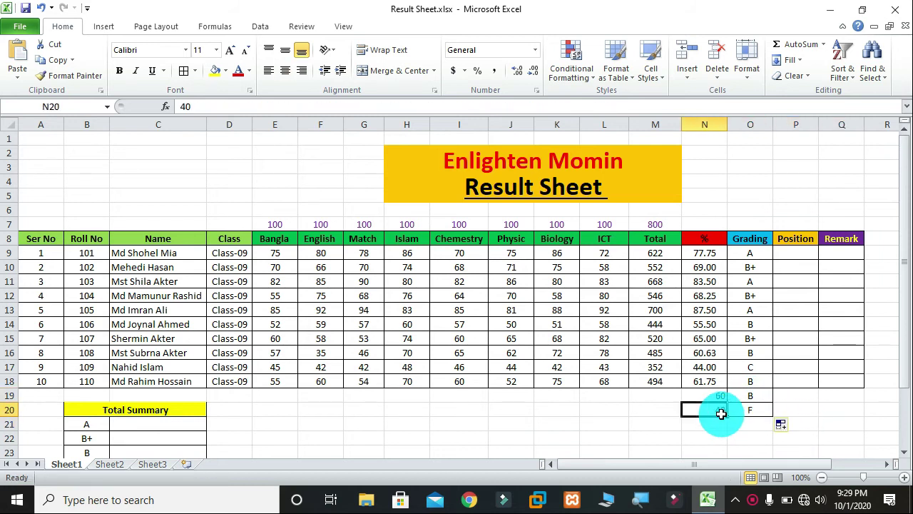
Step: Delete the test percentages and grades in N19:O20
{"action": "left_click", "coordinate": [749, 338]}
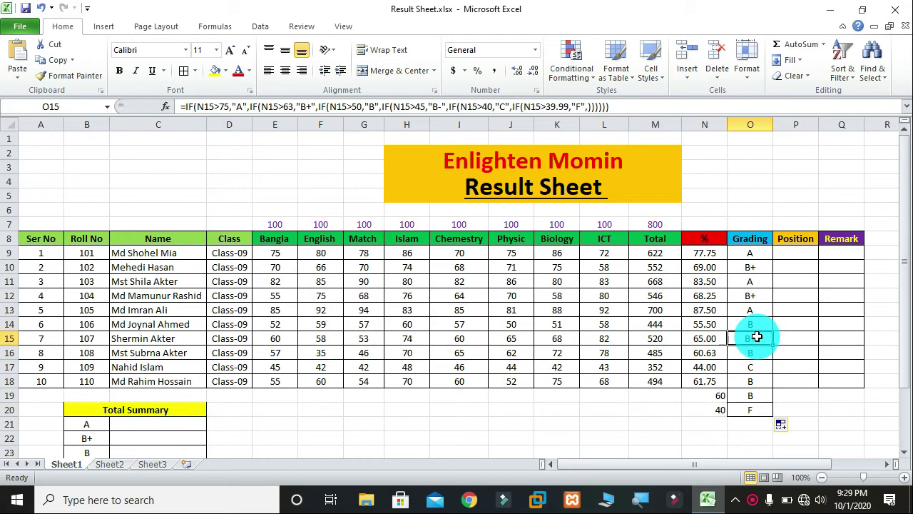
{"action": "left_click_drag", "start_coordinate": [707, 393], "coordinate": [774, 406]}
{"action": "left_click", "coordinate": [668, 412]}
{"action": "left_click_drag", "start_coordinate": [699, 398], "coordinate": [752, 406]}
{"action": "key", "text": "Delete"}
{"action": "left_click", "coordinate": [780, 423]}
{"action": "left_click", "coordinate": [613, 396]}
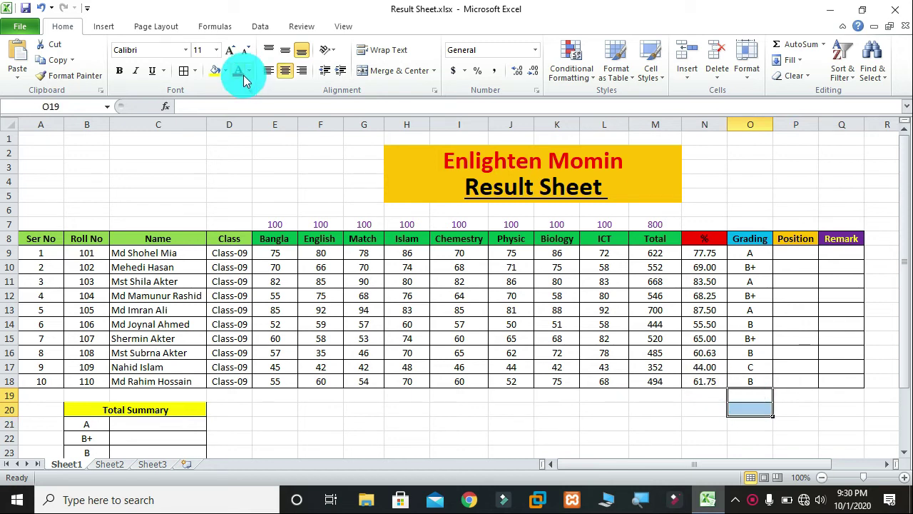
Step: Remove the borders from O19:O20 and apply all borders to O18
{"action": "left_click", "coordinate": [195, 71]}
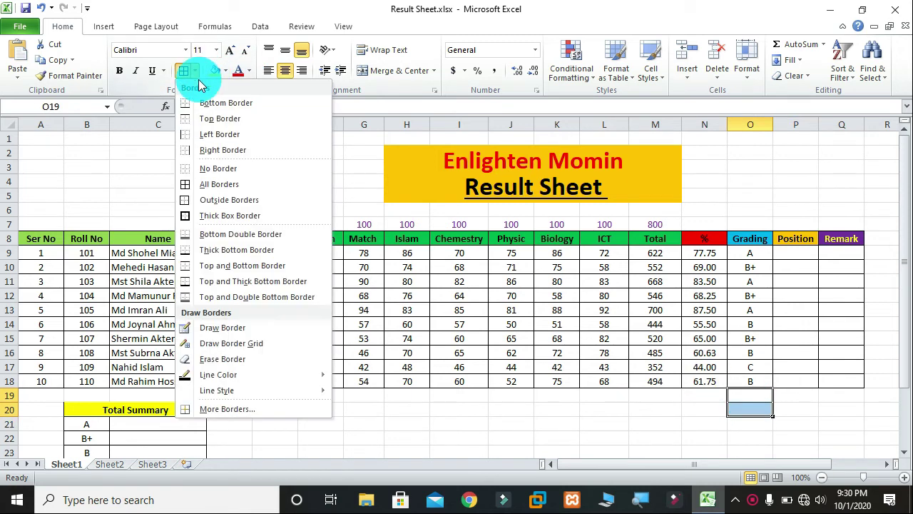
{"action": "left_click", "coordinate": [265, 170]}
{"action": "left_click", "coordinate": [681, 418]}
{"action": "left_click", "coordinate": [746, 381]}
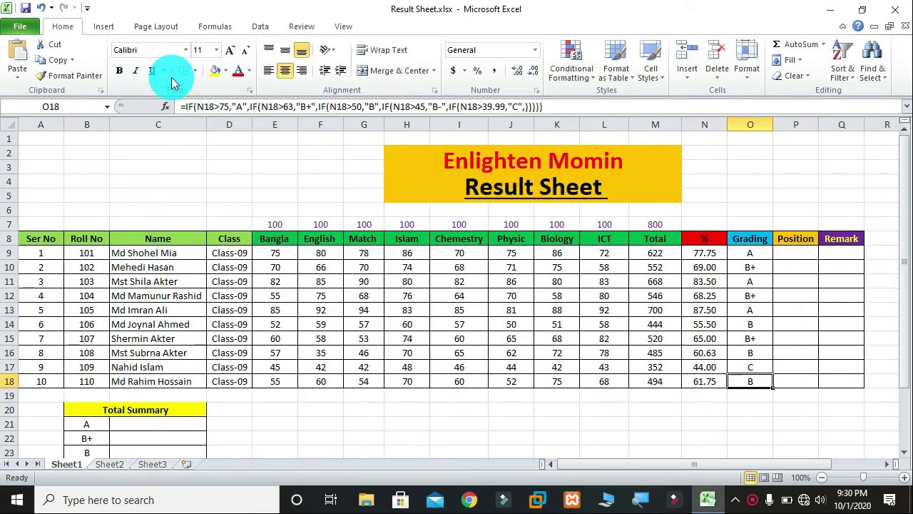
{"action": "left_click", "coordinate": [194, 70]}
{"action": "left_click", "coordinate": [214, 181]}
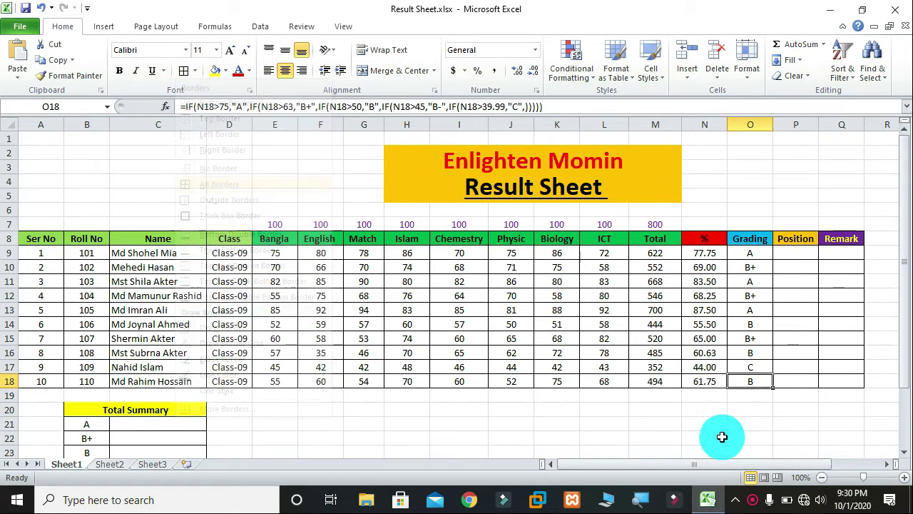
Step: Compare the grading formulas in O17 and O18 and select the first Position cell, P9
{"action": "left_click", "coordinate": [743, 420]}
{"action": "left_click", "coordinate": [750, 323]}
{"action": "left_click", "coordinate": [750, 367]}
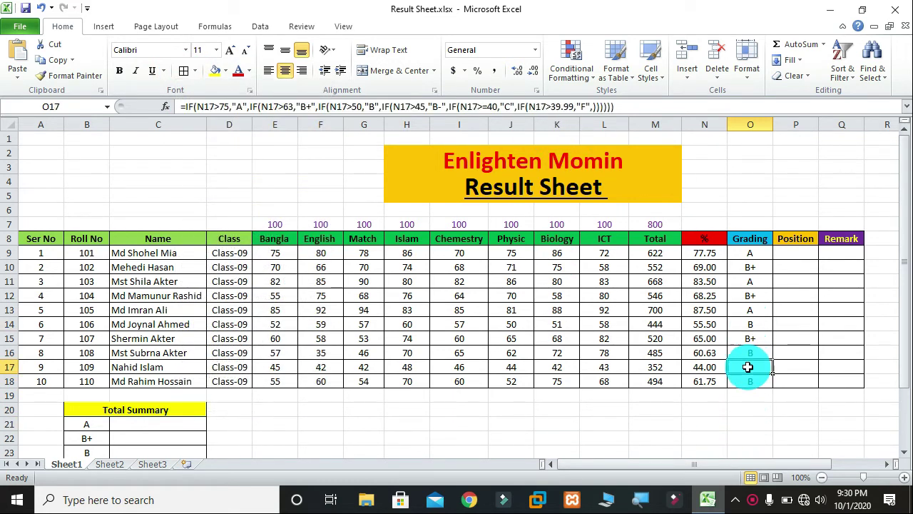
{"action": "left_click", "coordinate": [749, 381]}
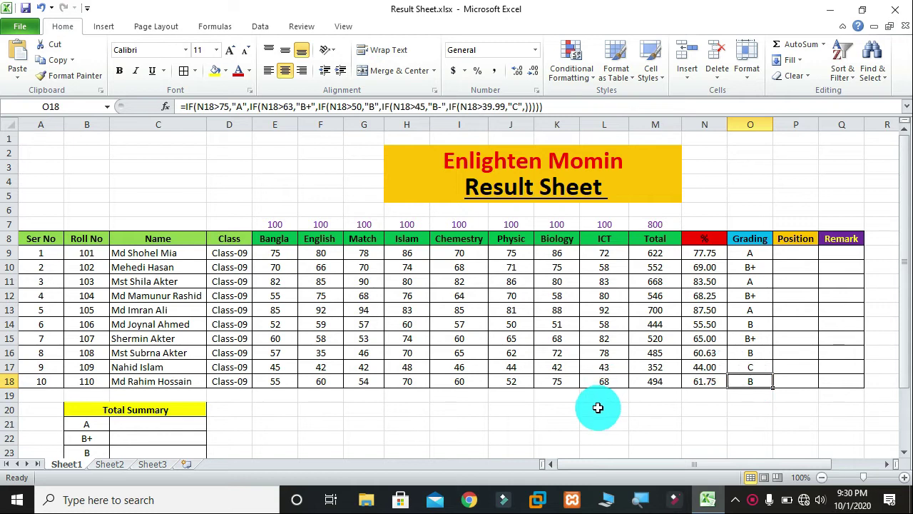
{"action": "left_click", "coordinate": [742, 409]}
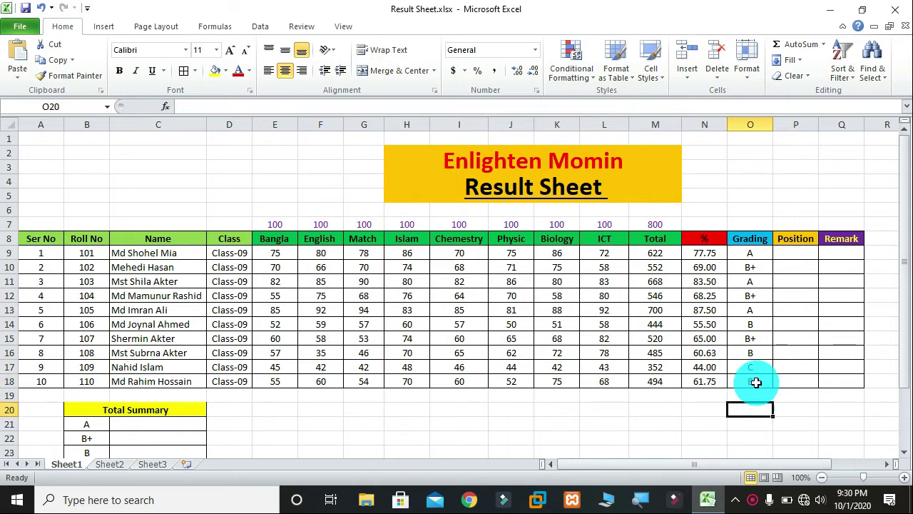
{"action": "left_click", "coordinate": [814, 414]}
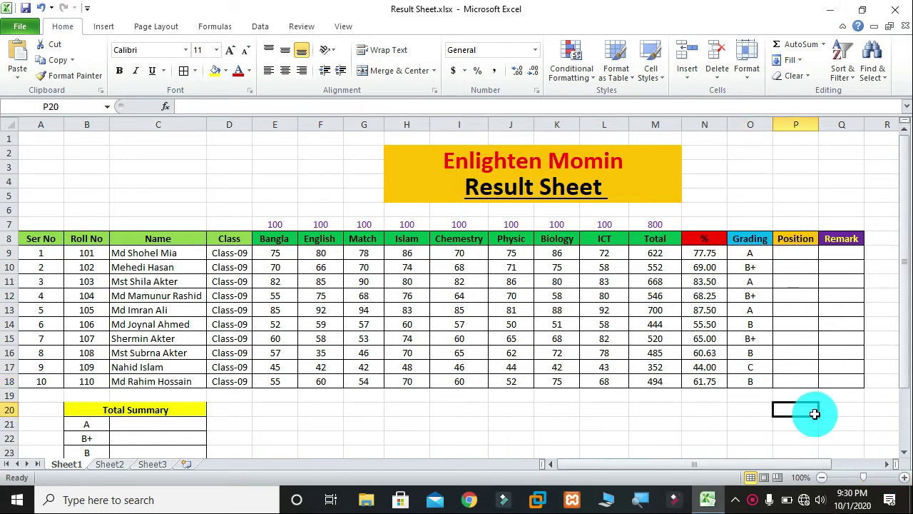
{"action": "left_click", "coordinate": [812, 253]}
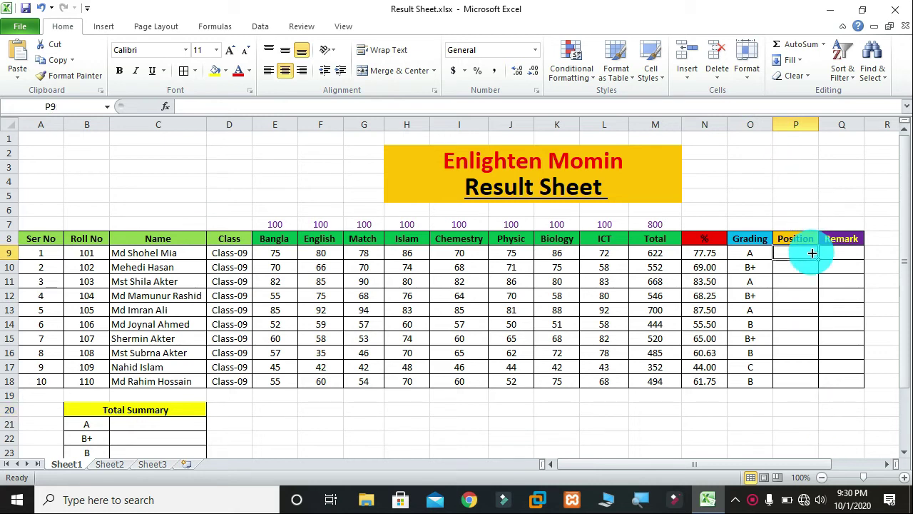
Step: Enter the formula =RANK(N9,$N$9:$N$18) in P9 to rank the first student's percentage
{"action": "type", "text": "="}
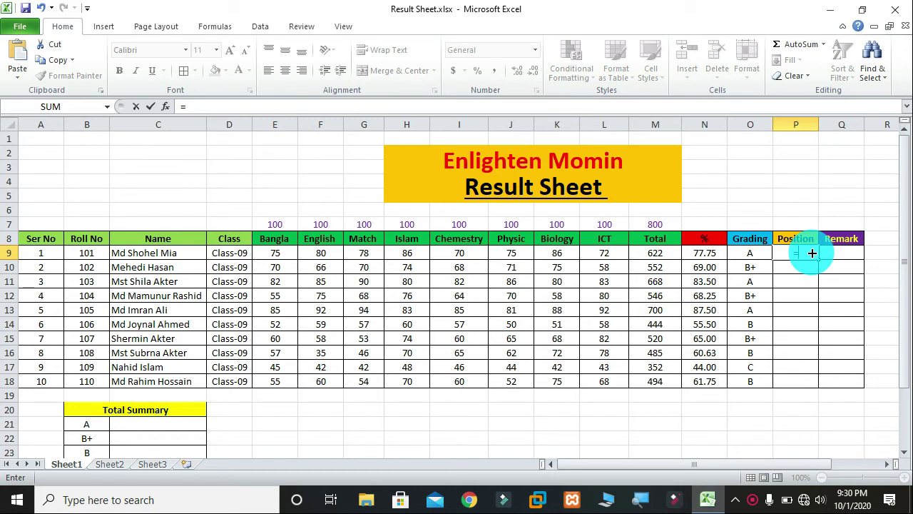
{"action": "type", "text": "RANK"}
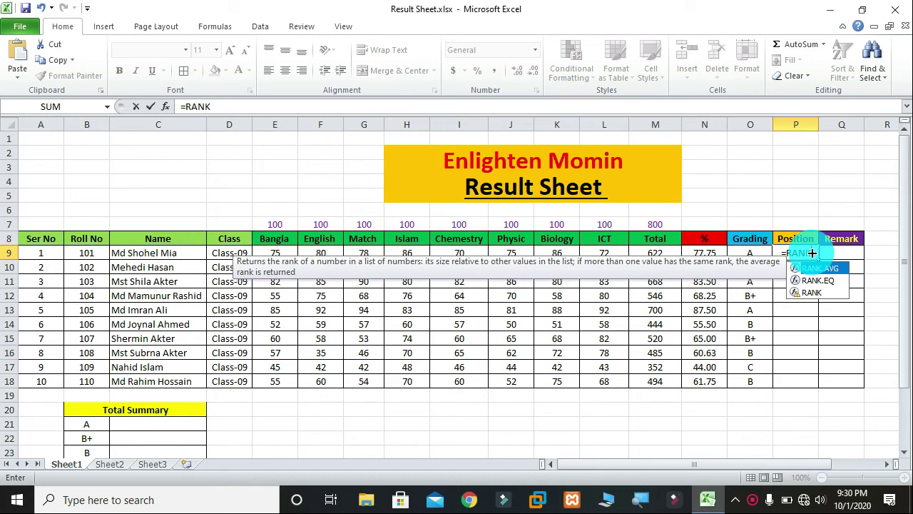
{"action": "type", "text": "("}
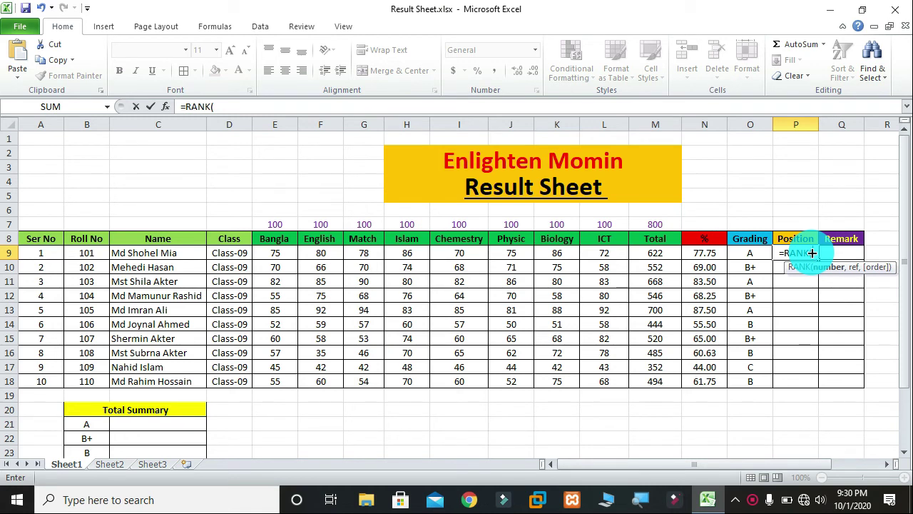
{"action": "left_click", "coordinate": [700, 255]}
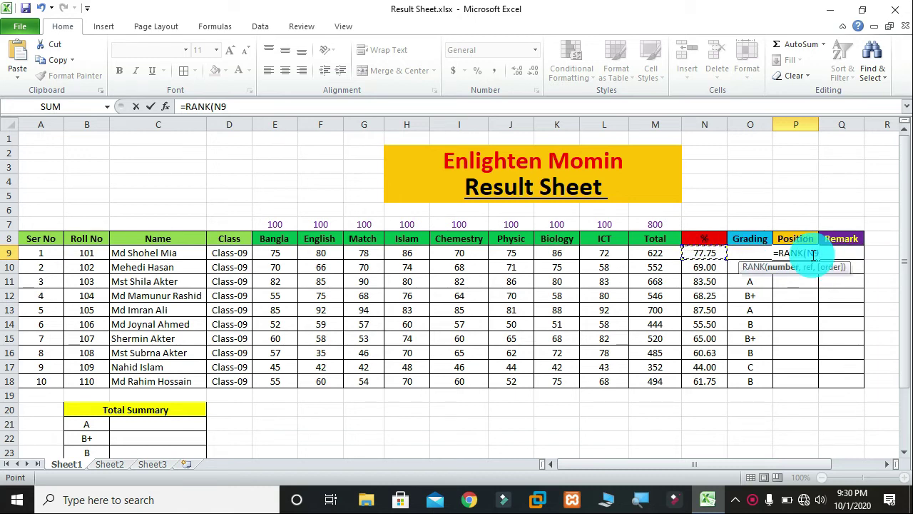
{"action": "type", "text": ","}
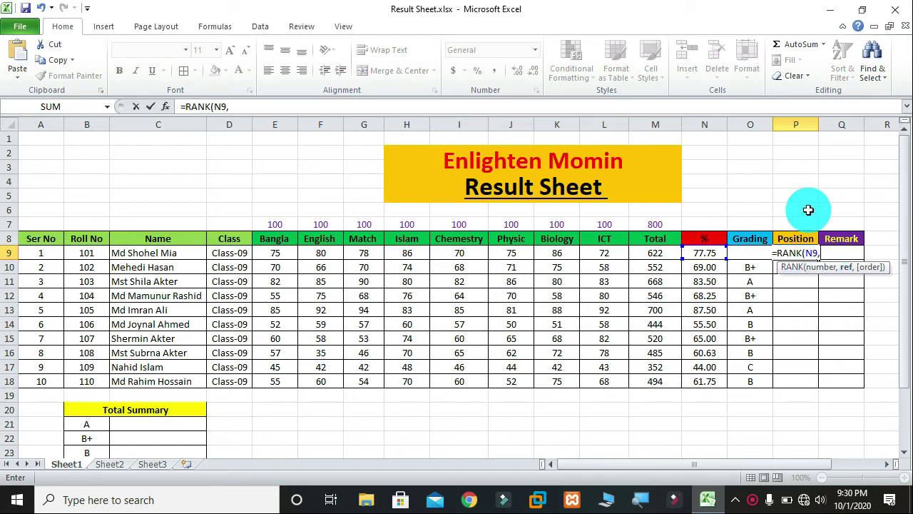
{"action": "type", "text": "$"}
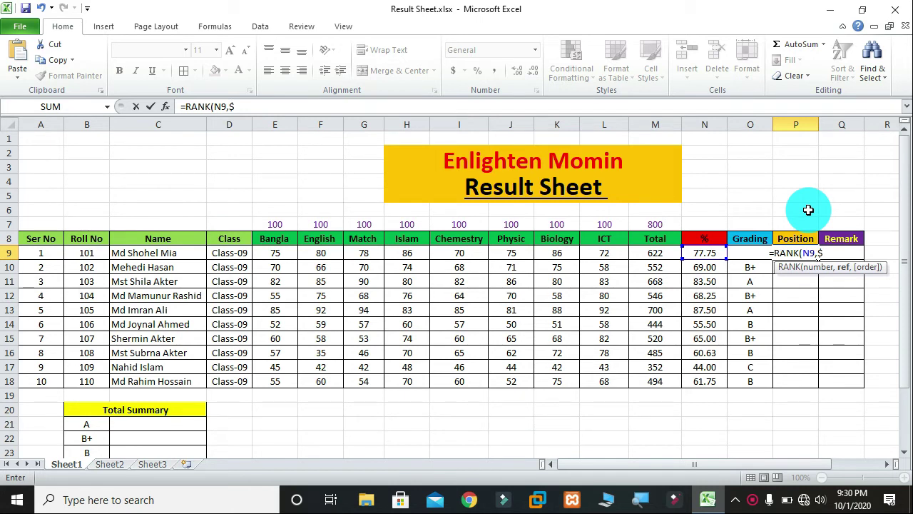
{"action": "type", "text": "N"}
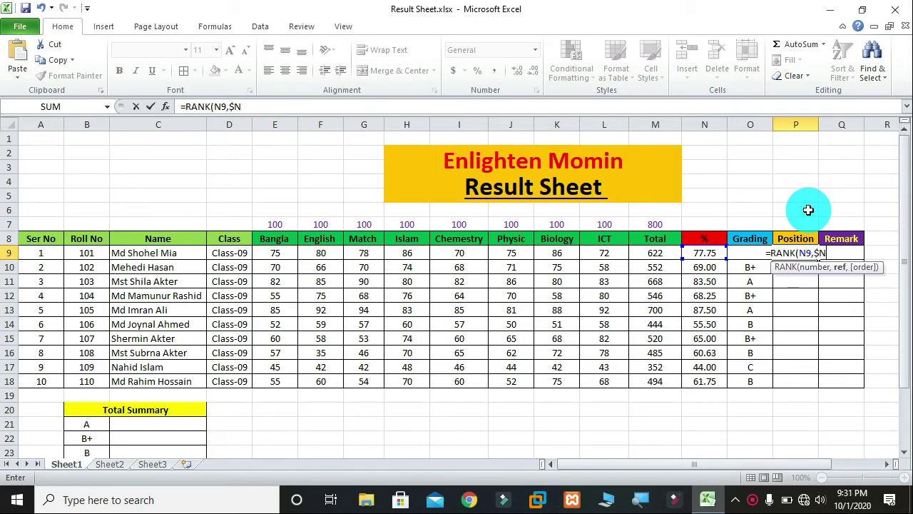
{"action": "type", "text": "$"}
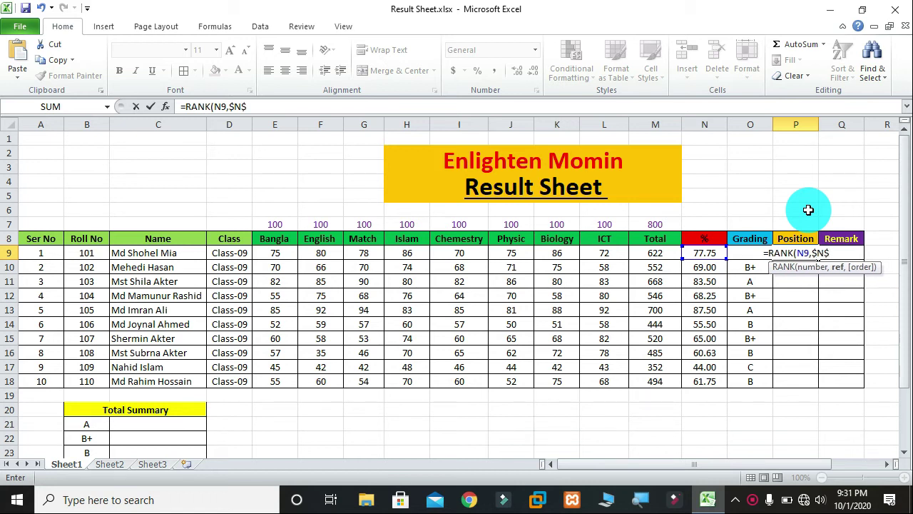
{"action": "type", "text": "9"}
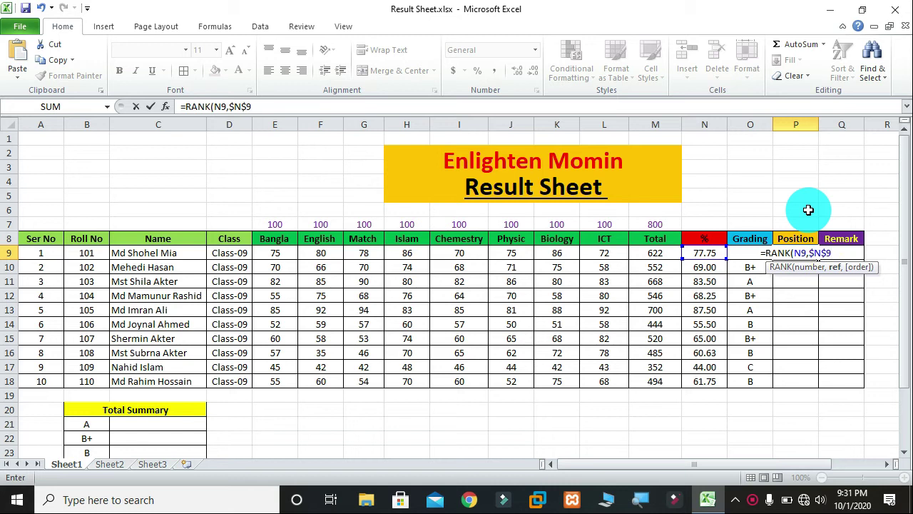
{"action": "type", "text": ":"}
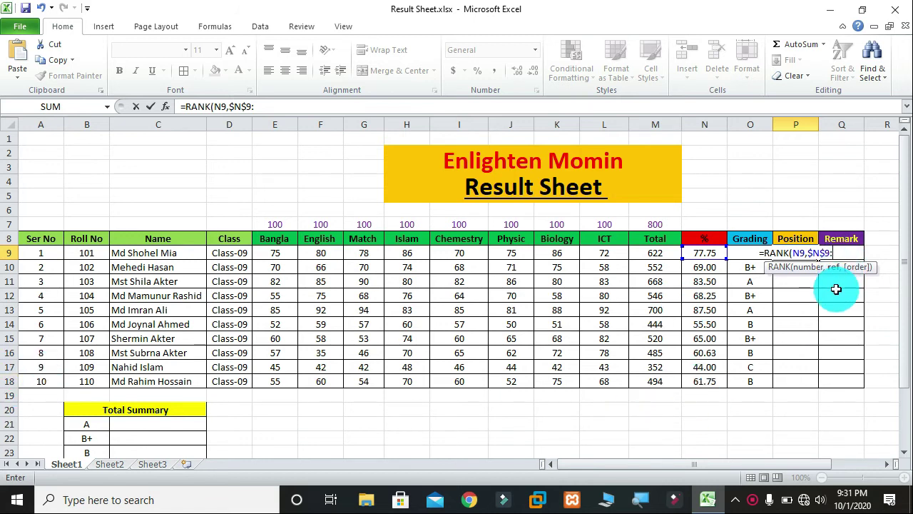
{"action": "type", "text": "$"}
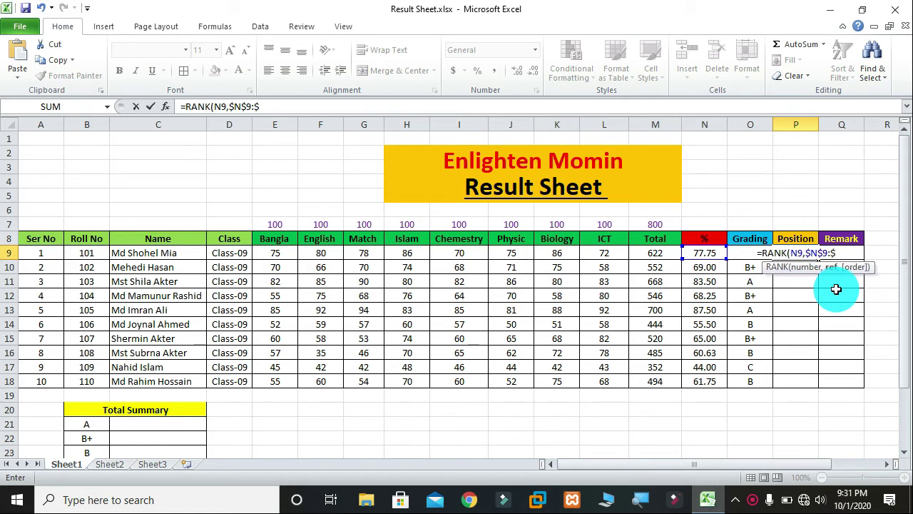
{"action": "type", "text": "N"}
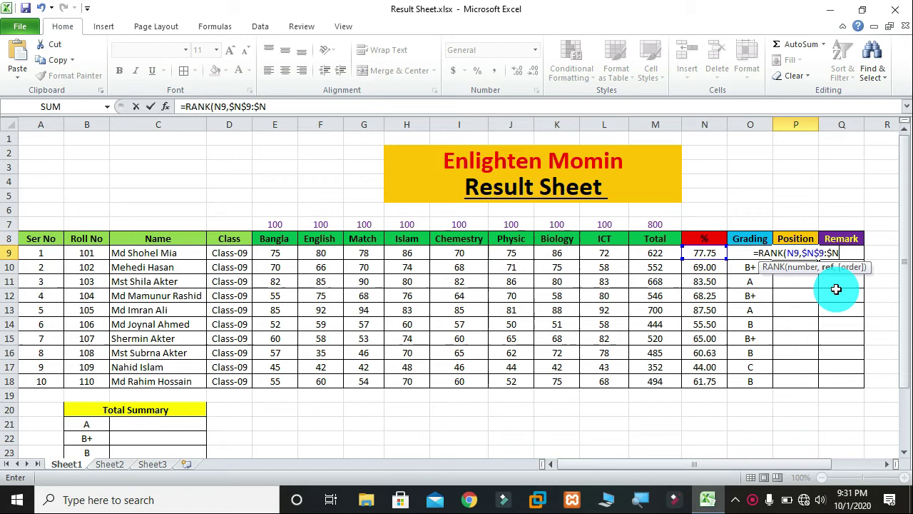
{"action": "type", "text": "$"}
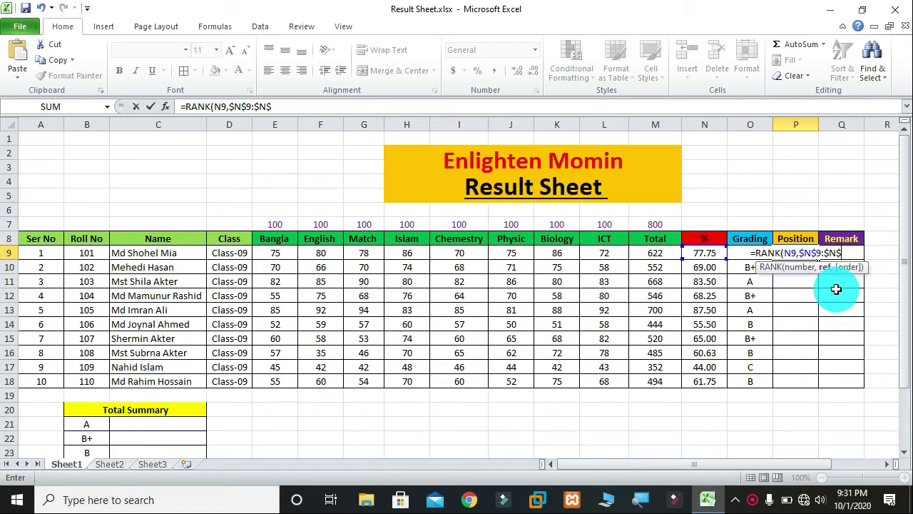
{"action": "type", "text": "18)"}
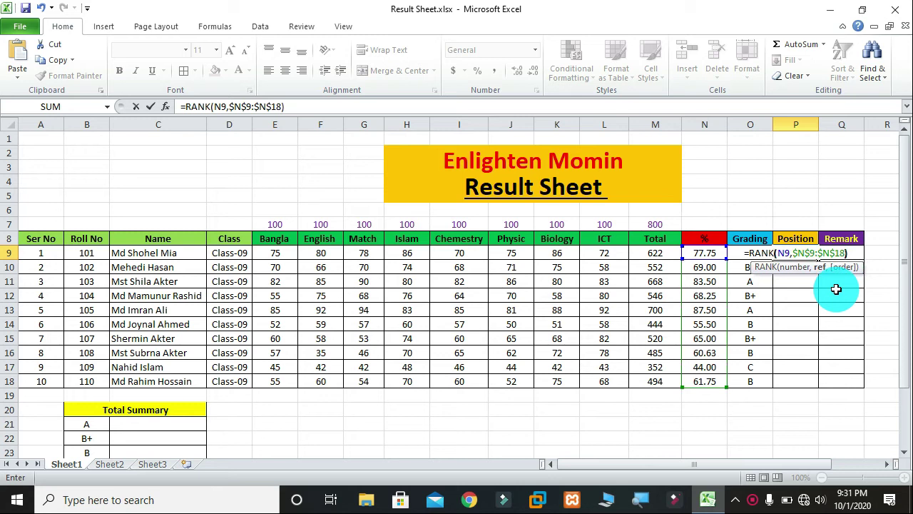
{"action": "key", "text": "Return"}
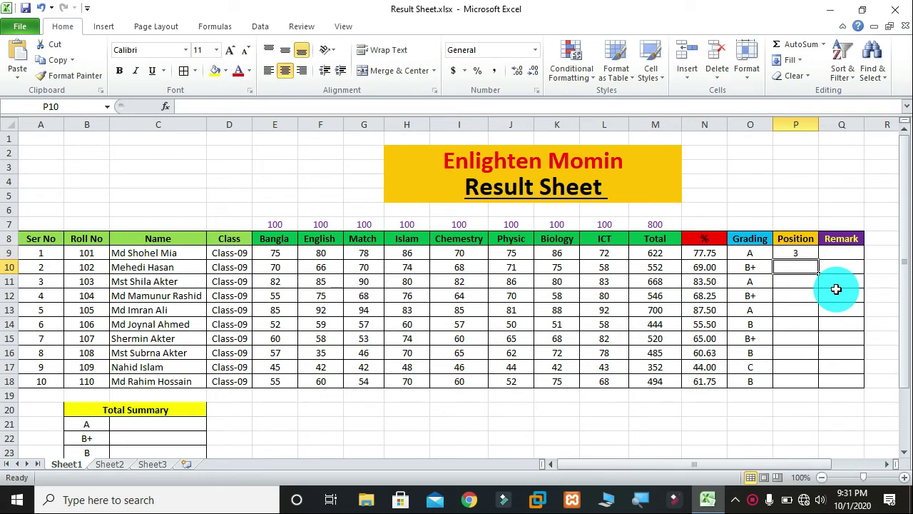
Step: Copy the ranking formula from P9 down through P18 for all students
{"action": "left_click", "coordinate": [802, 253]}
{"action": "left_click_drag", "start_coordinate": [821, 259], "coordinate": [821, 383]}
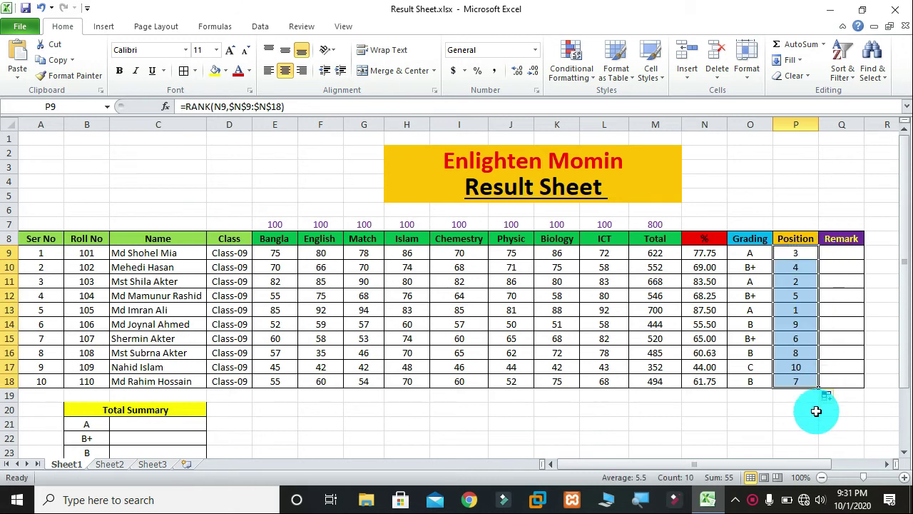
{"action": "left_click", "coordinate": [816, 411]}
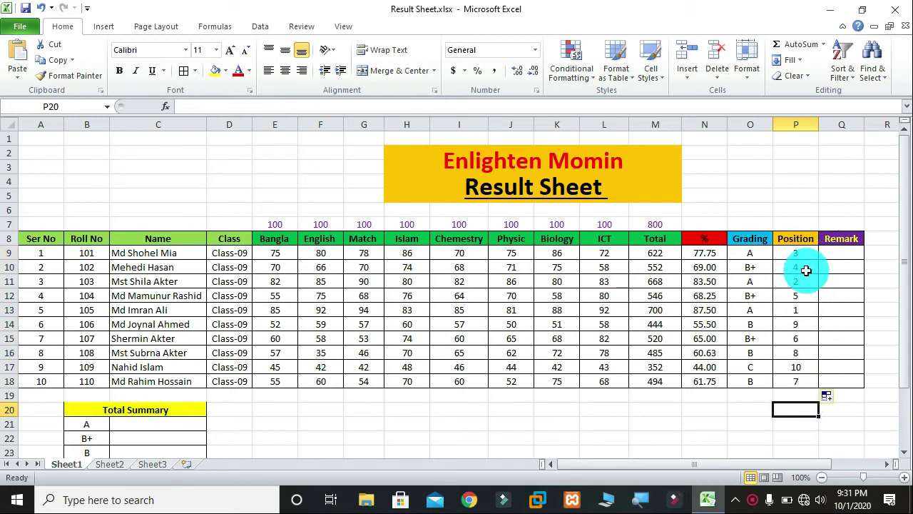
Step: Check the ranking formulas in P13 and P17 against the percentages of the top and bottom students
{"action": "left_click", "coordinate": [805, 309]}
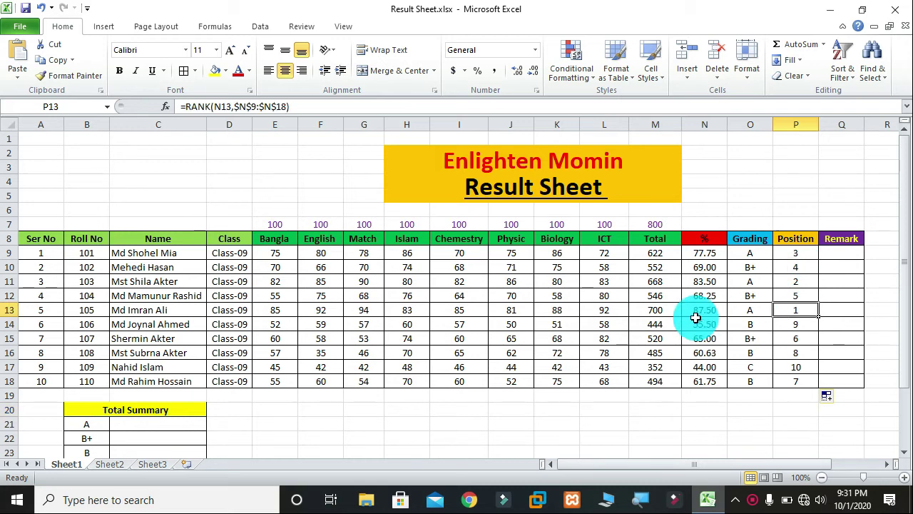
{"action": "left_click", "coordinate": [810, 372]}
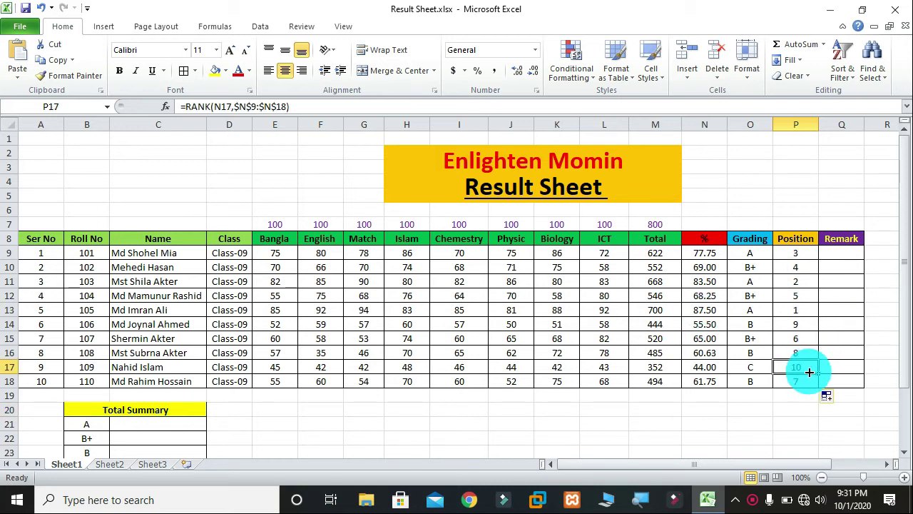
{"action": "left_click", "coordinate": [787, 411]}
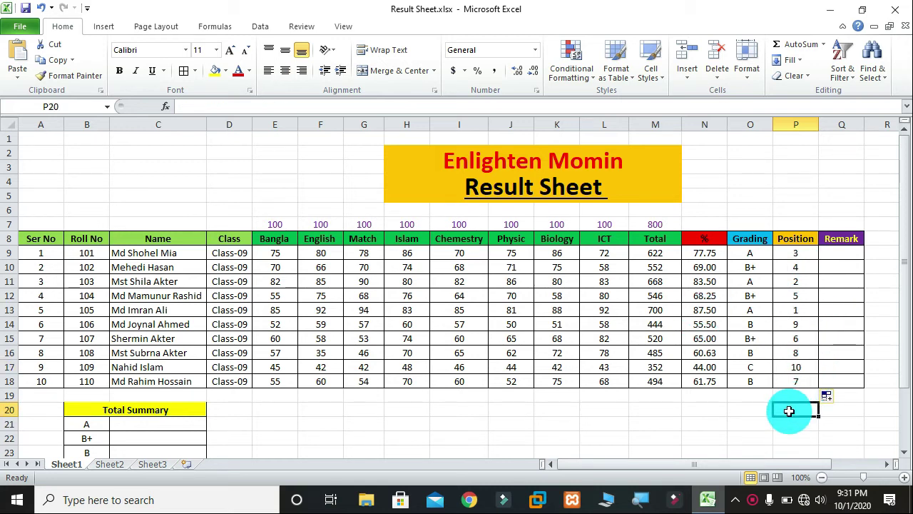
{"action": "left_click", "coordinate": [787, 379]}
{"action": "left_click_drag", "start_coordinate": [755, 411], "coordinate": [757, 423]}
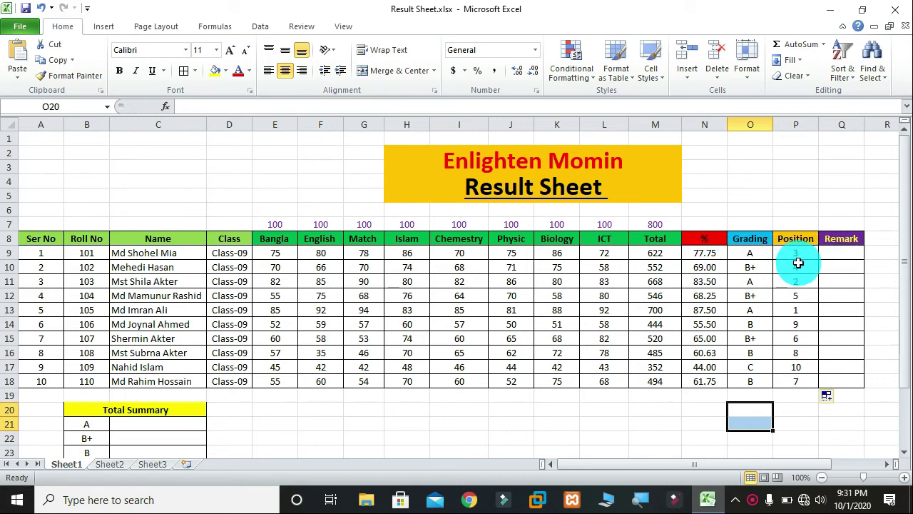
Step: Enter the remarks First in Q13, Second in Q11 and Third in Q9 for the top three students
{"action": "left_click", "coordinate": [830, 254]}
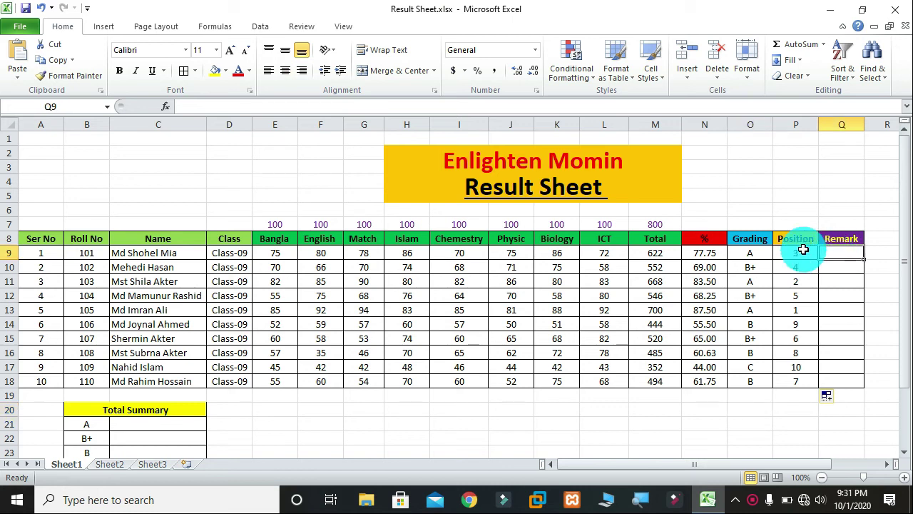
{"action": "double_click", "coordinate": [835, 308]}
{"action": "type", "text": "First"}
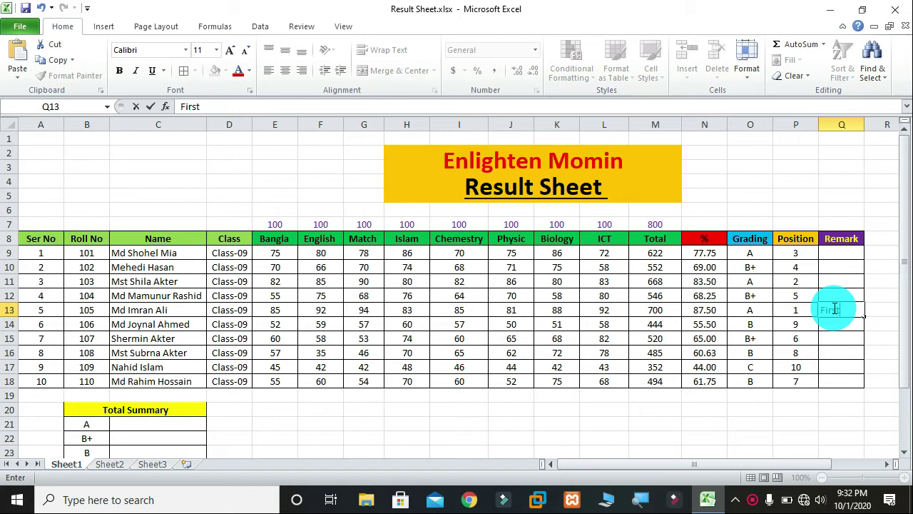
{"action": "left_click", "coordinate": [838, 279]}
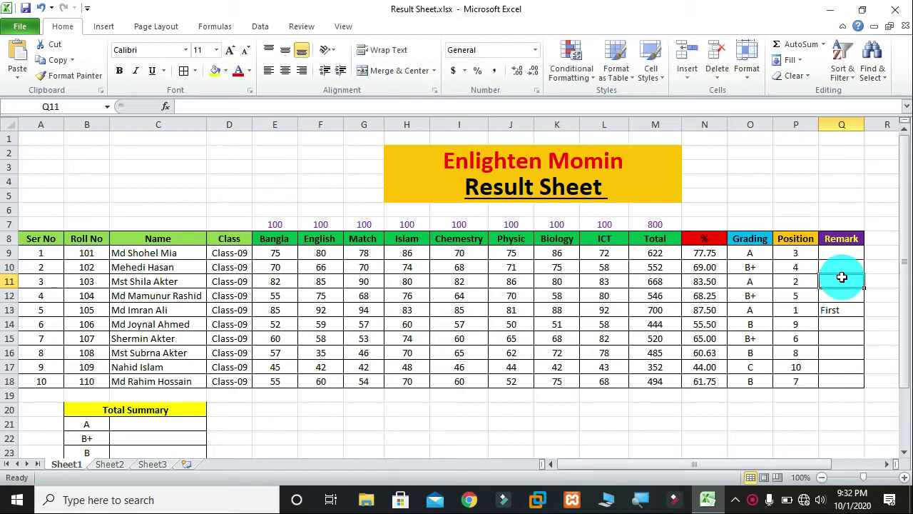
{"action": "type", "text": "Seconf"}
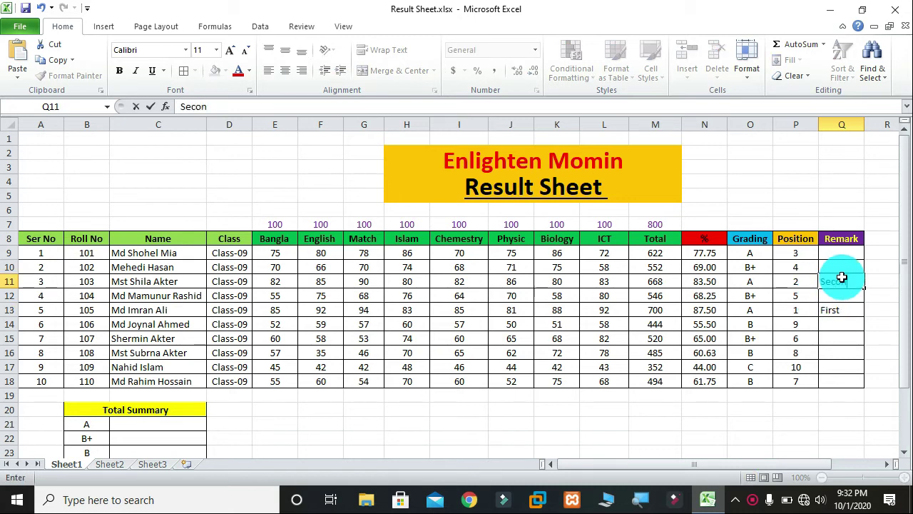
{"action": "key", "text": "BackSpace"}
{"action": "type", "text": "d"}
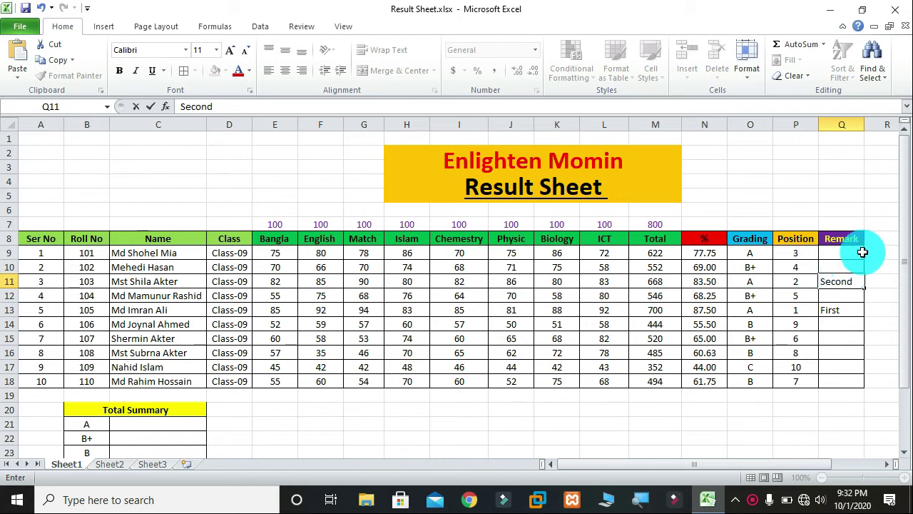
{"action": "left_click", "coordinate": [850, 254]}
{"action": "type", "text": "Third"}
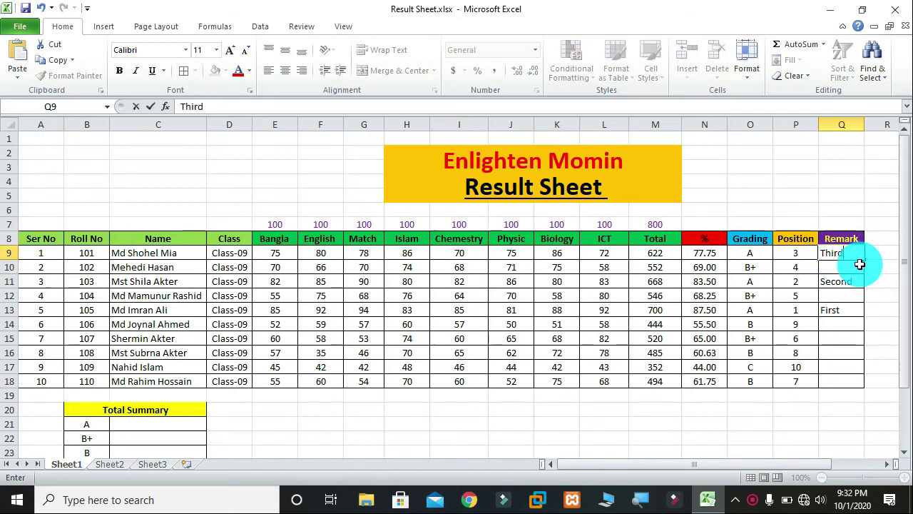
{"action": "left_click", "coordinate": [829, 380]}
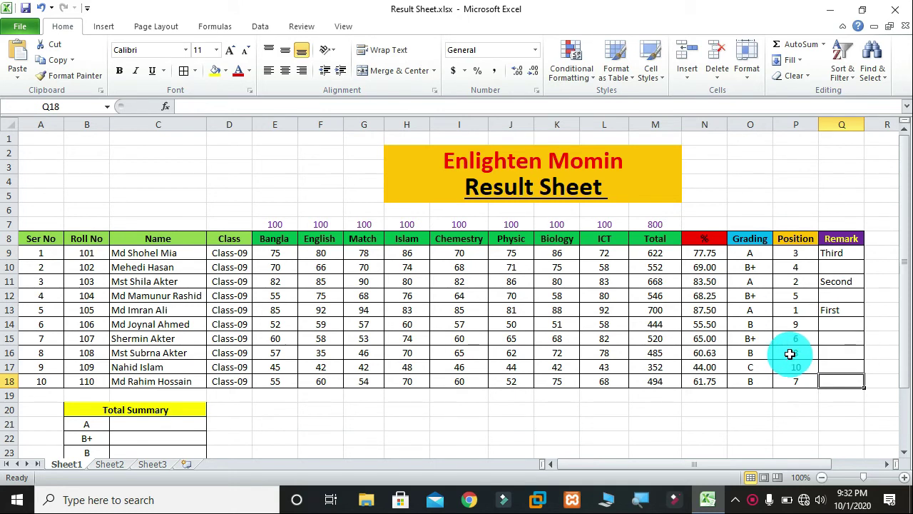
Step: Review the ranking formula in P9 and the percentage in N11, and select the Total Summary cell for grade A, C21
{"action": "left_click", "coordinate": [796, 254]}
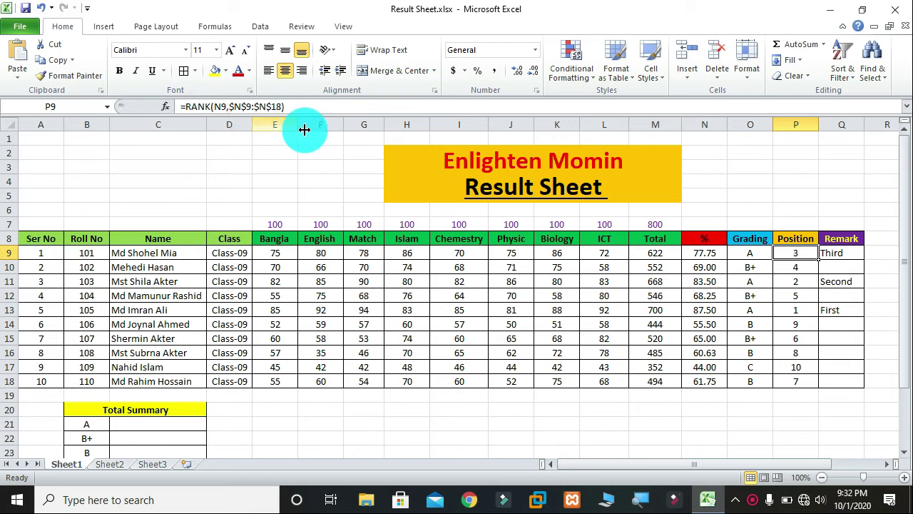
{"action": "left_click", "coordinate": [683, 282]}
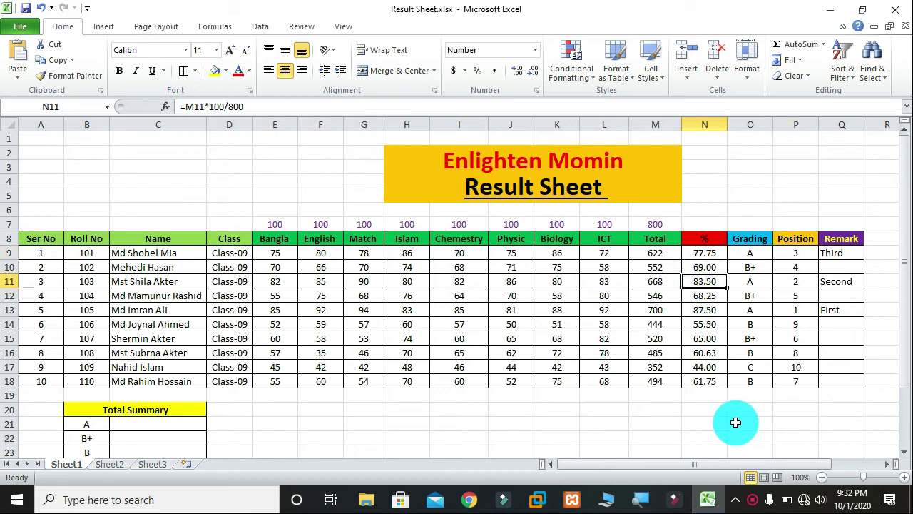
{"action": "scroll", "coordinate": [735, 423], "scroll_direction": "down", "scroll_amount": 2}
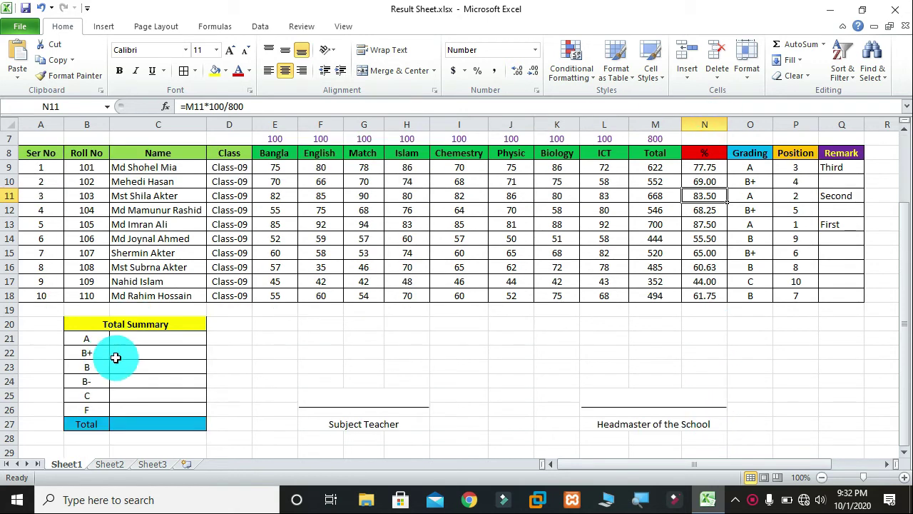
{"action": "scroll", "coordinate": [507, 350], "scroll_direction": "up", "scroll_amount": 2}
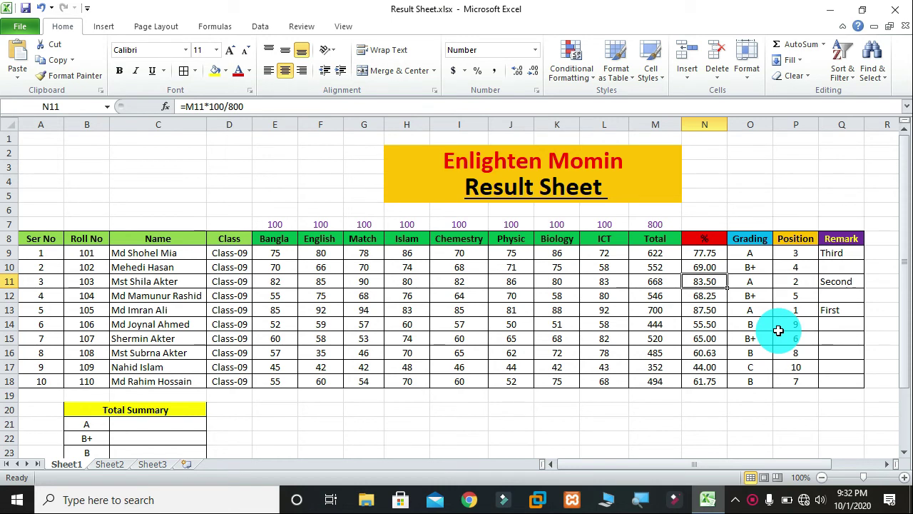
{"action": "scroll", "coordinate": [774, 313], "scroll_direction": "down", "scroll_amount": 1}
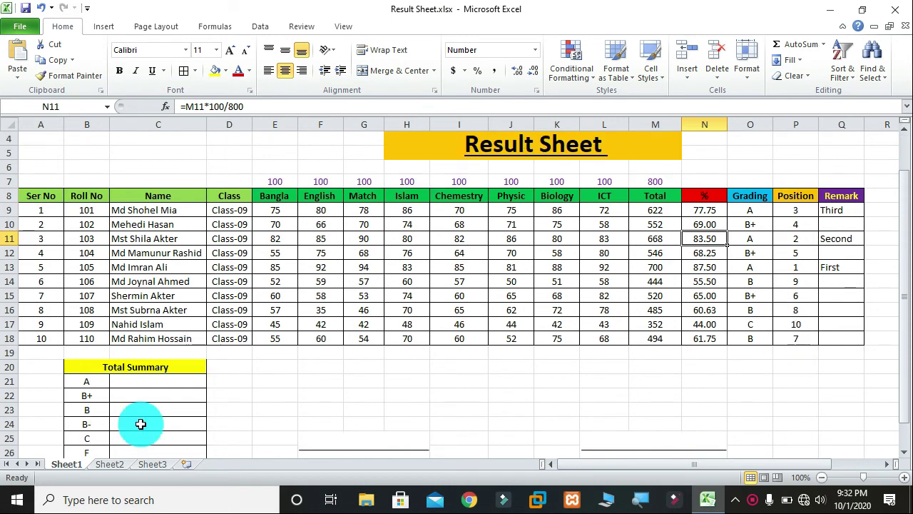
{"action": "scroll", "coordinate": [135, 414], "scroll_direction": "down", "scroll_amount": 1}
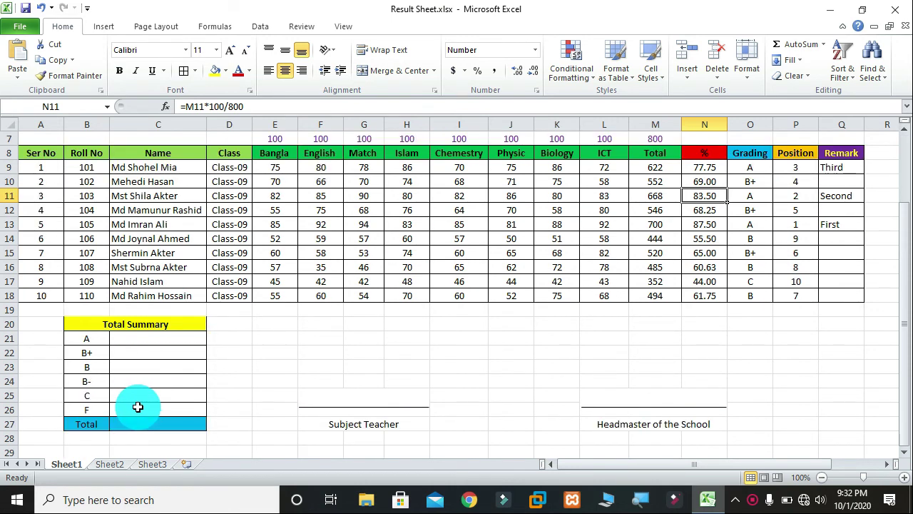
{"action": "left_click", "coordinate": [135, 340]}
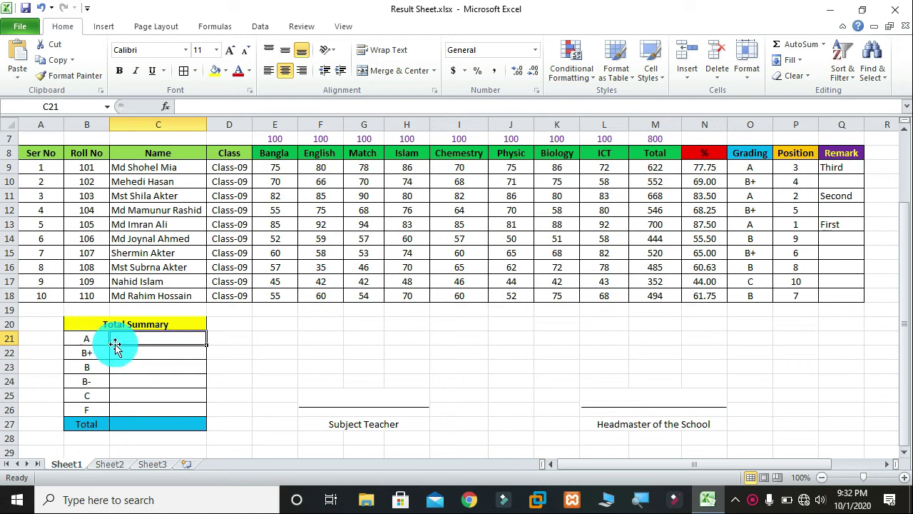
{"action": "scroll", "coordinate": [604, 312], "scroll_direction": "up", "scroll_amount": 2}
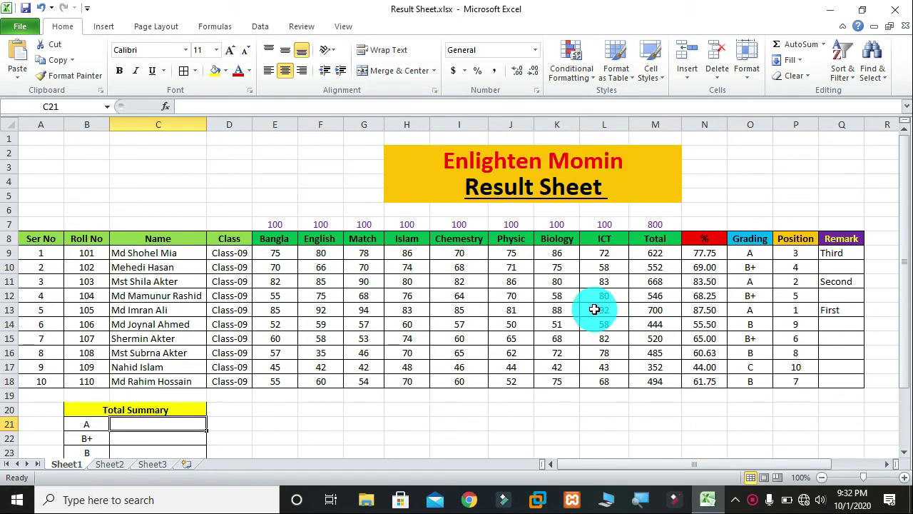
{"action": "scroll", "coordinate": [386, 314], "scroll_direction": "down", "scroll_amount": 2}
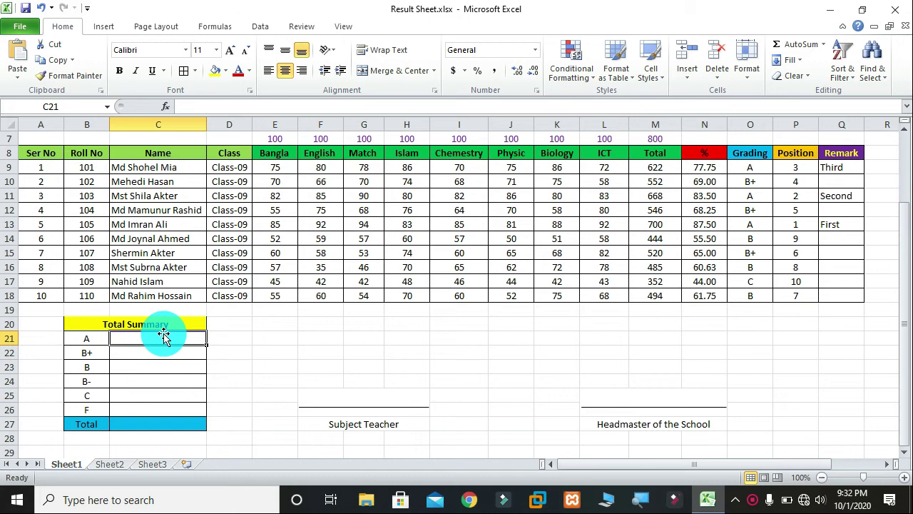
{"action": "type", "text": "=coun"}
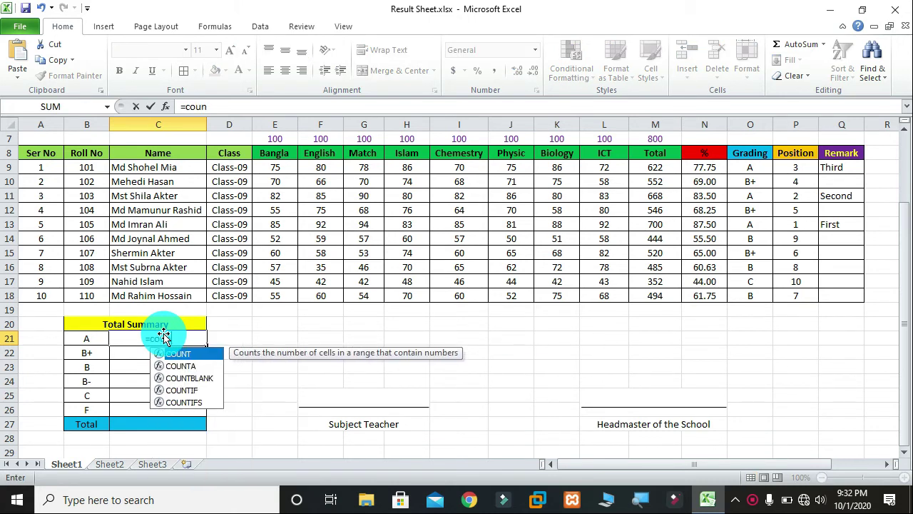
{"action": "type", "text": "t"}
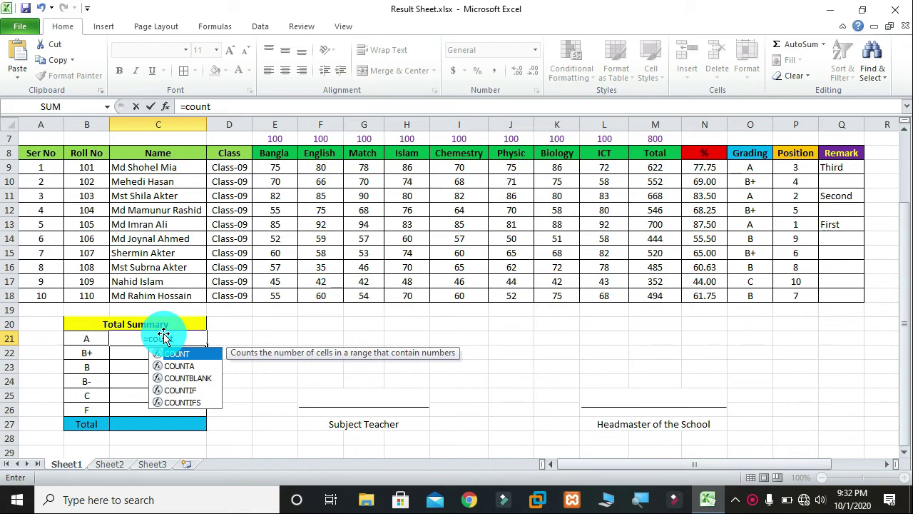
{"action": "key", "text": "Down"}
{"action": "key", "text": "Down"}
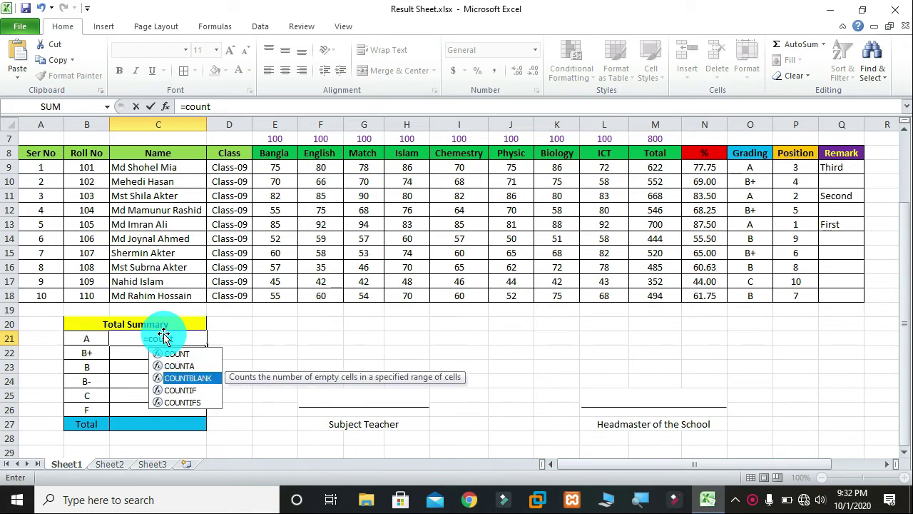
{"action": "key", "text": "Return"}
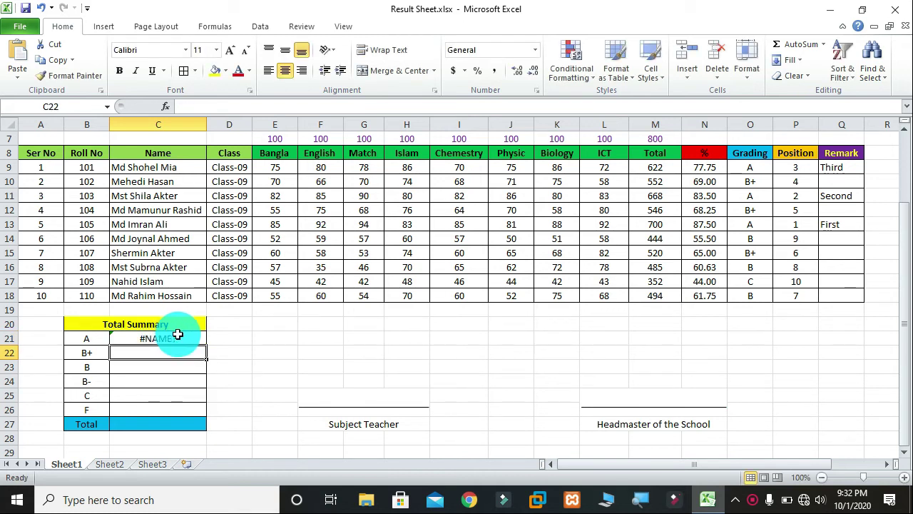
{"action": "left_click", "coordinate": [179, 338]}
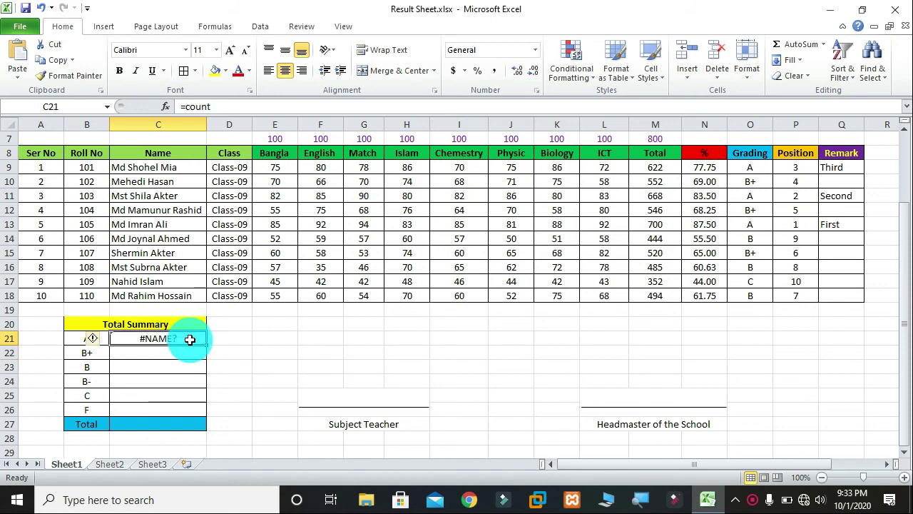
{"action": "key", "text": "Delete"}
Step: Enter =COUNTIF(O9:O18,"A") in C21 to count the students with grade A
{"action": "type", "text": "="}
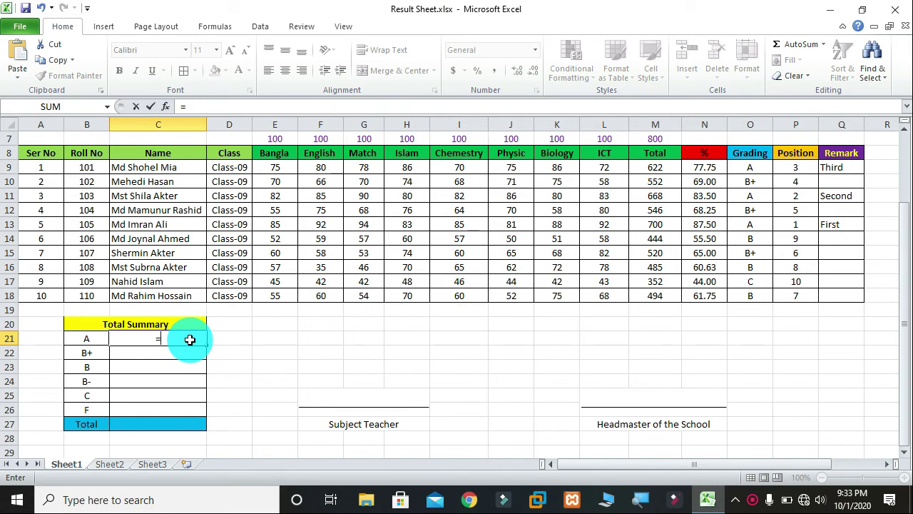
{"action": "type", "text": "COUNT"}
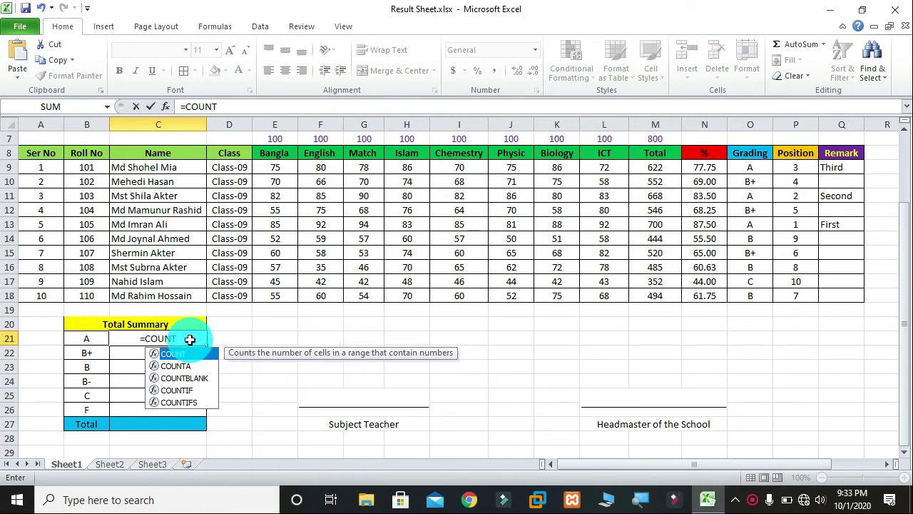
{"action": "type", "text": "IF"}
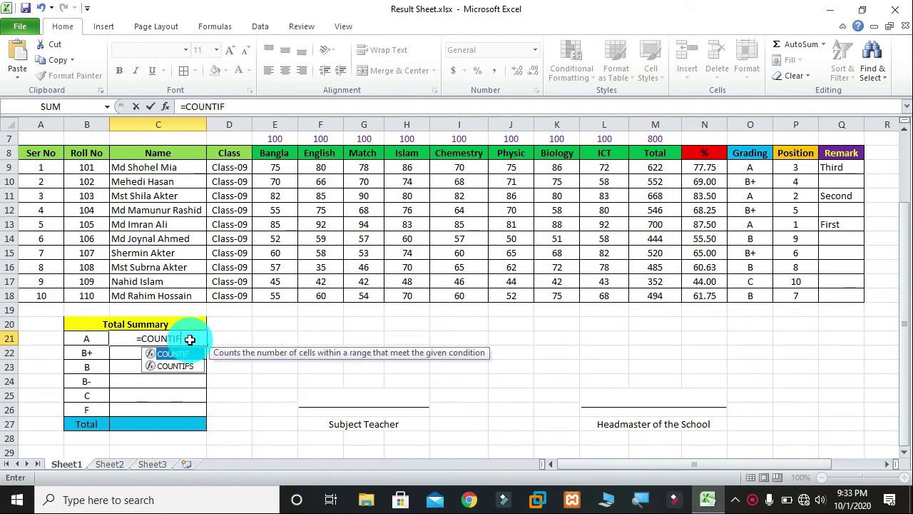
{"action": "type", "text": "("}
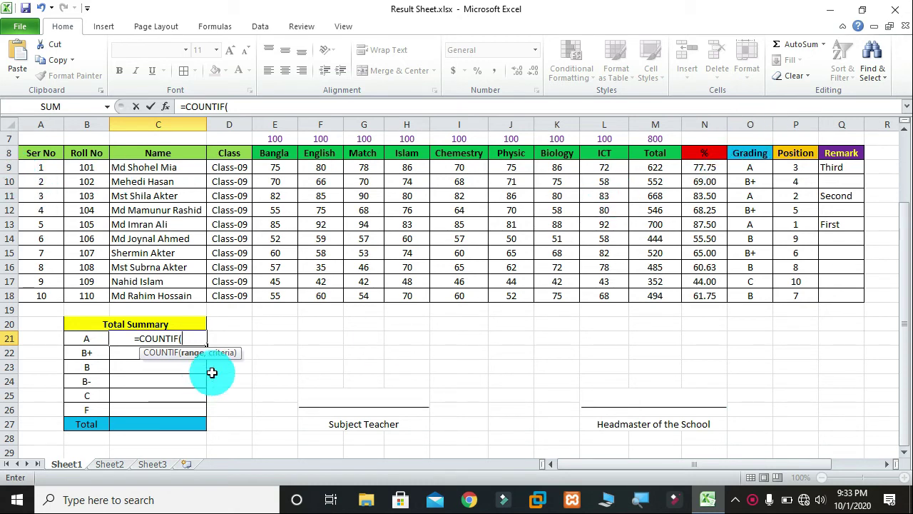
{"action": "type", "text": "O9"}
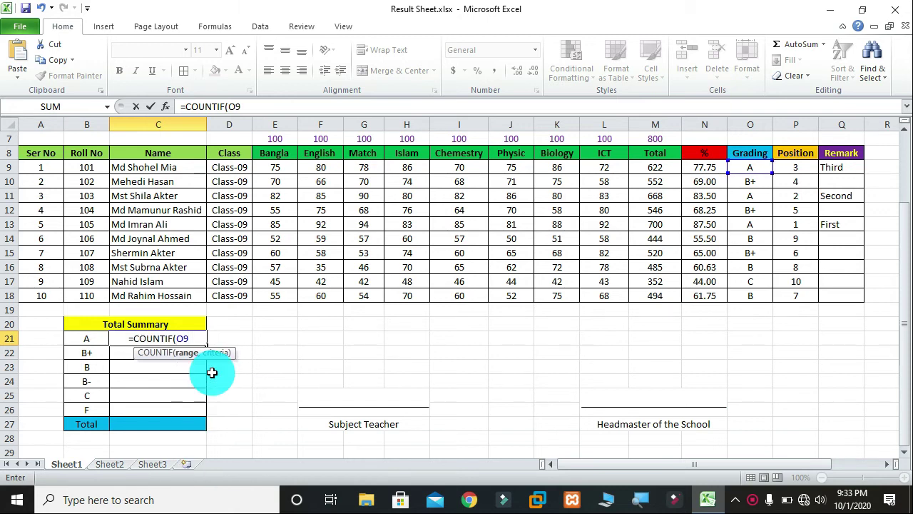
{"action": "type", "text": ":"}
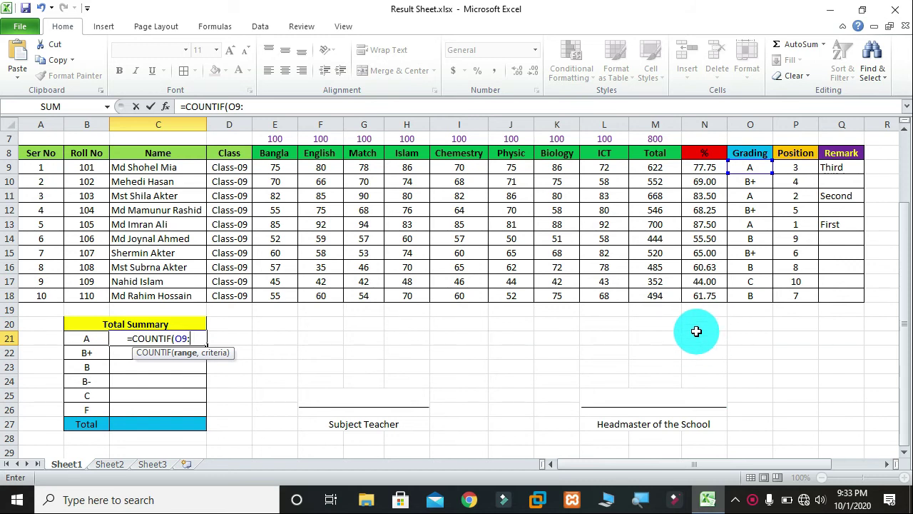
{"action": "type", "text": "O1"}
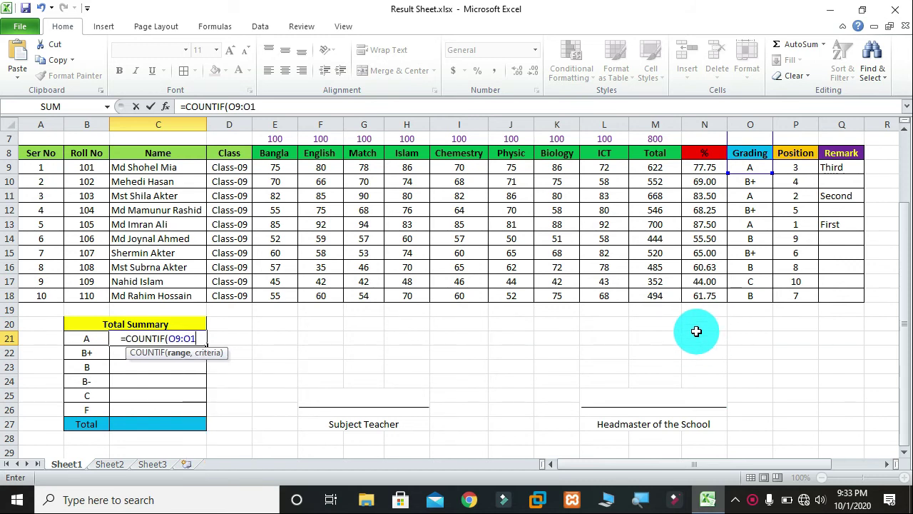
{"action": "type", "text": "8,"}
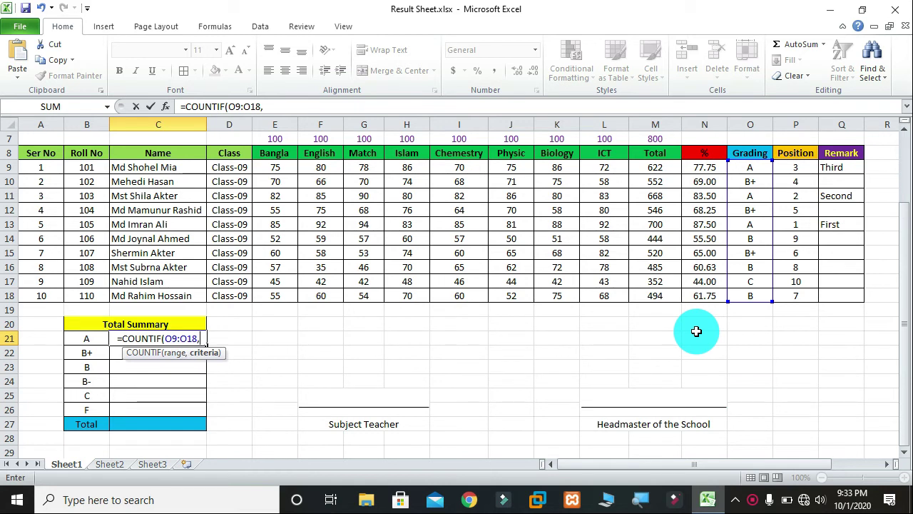
{"action": "type", "text": "\"a"}
{"action": "key", "text": "BackSpace"}
{"action": "type", "text": "A"}
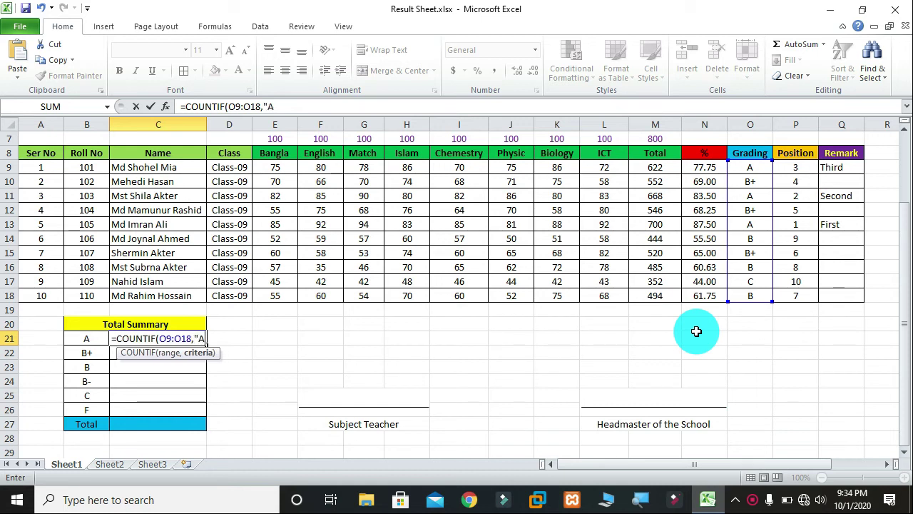
{"action": "type", "text": "\""}
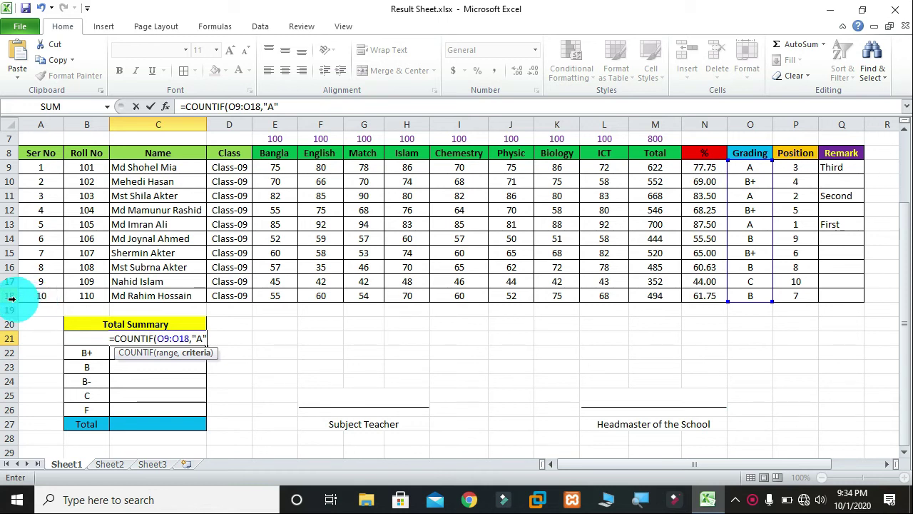
{"action": "key", "text": "Return"}
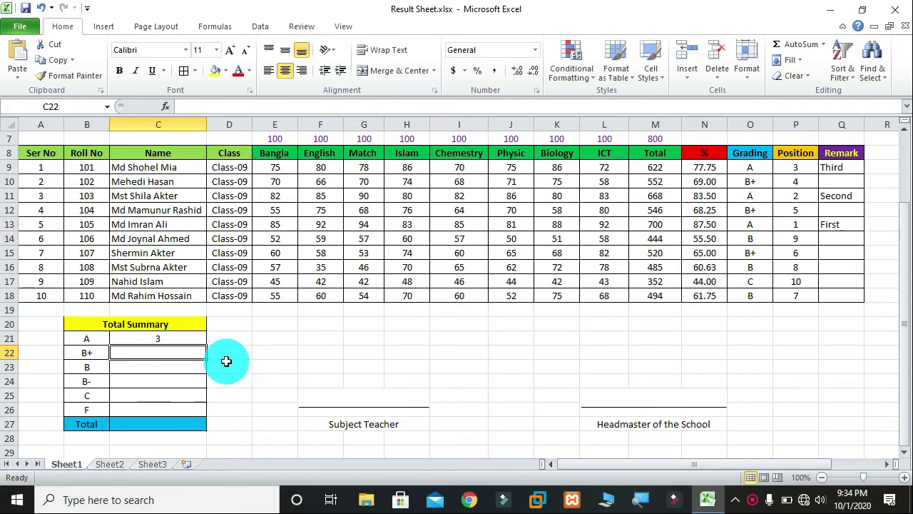
Step: Check the grade A count in C21 against the individual grades in O9 through O13
{"action": "left_click", "coordinate": [174, 340]}
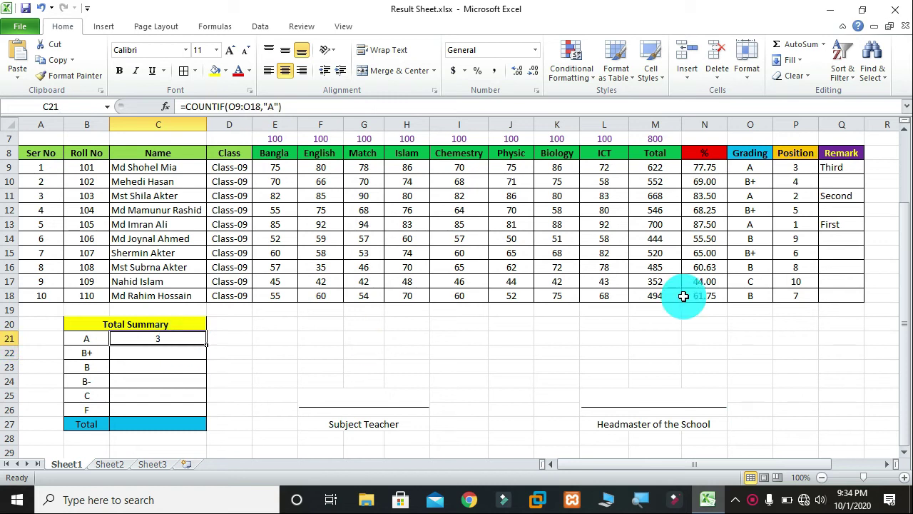
{"action": "left_click", "coordinate": [751, 172]}
{"action": "left_click", "coordinate": [750, 181]}
{"action": "left_click", "coordinate": [750, 195]}
{"action": "left_click", "coordinate": [750, 210]}
{"action": "left_click", "coordinate": [749, 224]}
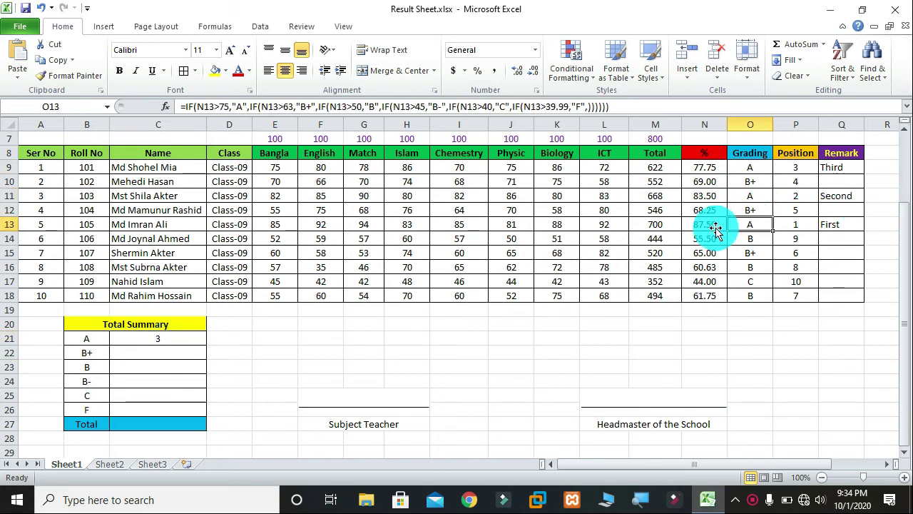
Step: Copy the COUNTIF formula text from C21 into C22 for the B+ row and change its criterion to "B"
{"action": "left_click", "coordinate": [177, 341]}
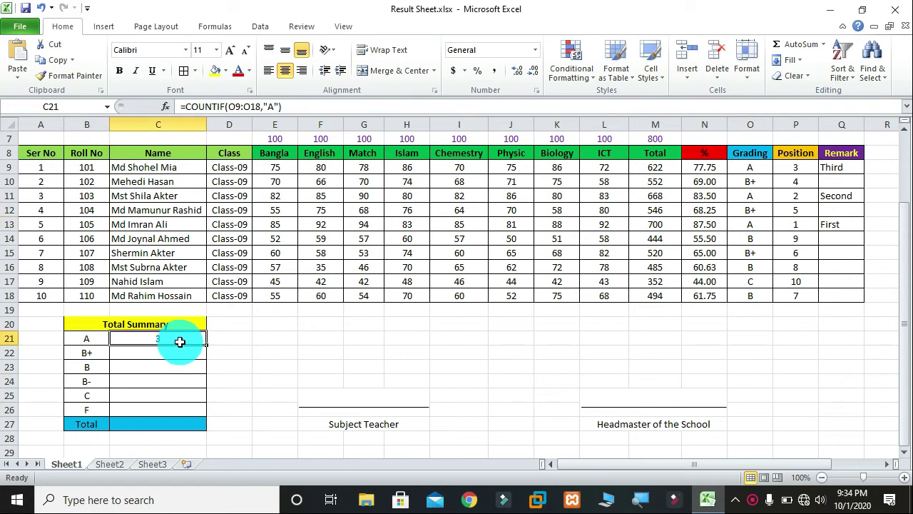
{"action": "left_click", "coordinate": [297, 106]}
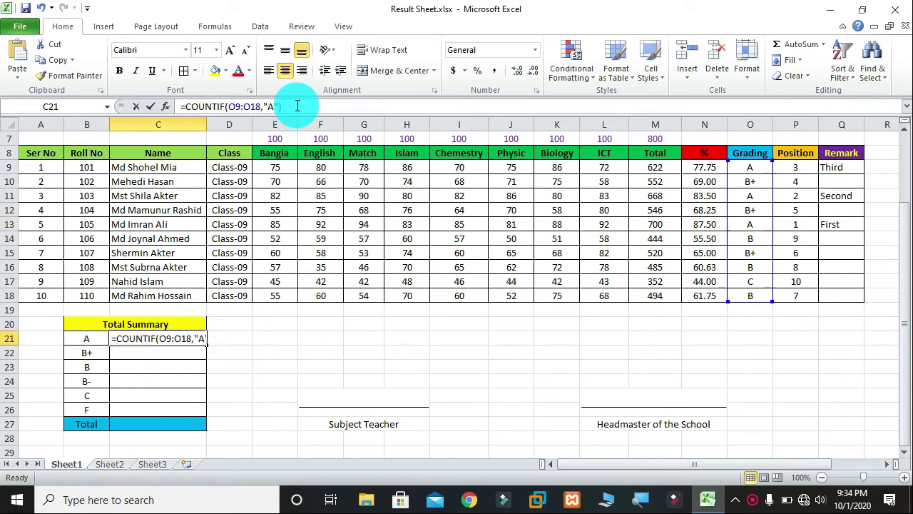
{"action": "left_click_drag", "start_coordinate": [298, 106], "coordinate": [178, 106]}
{"action": "key", "text": "ctrl+c"}
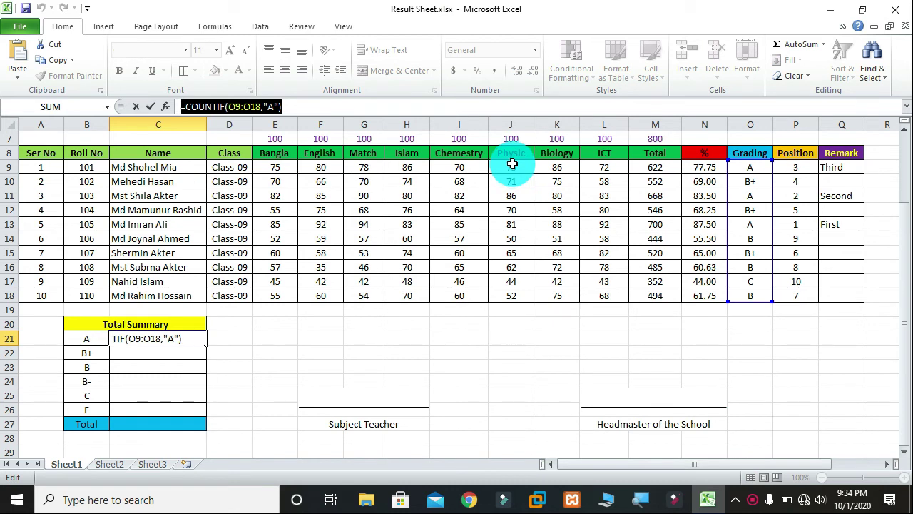
{"action": "key", "text": "Escape"}
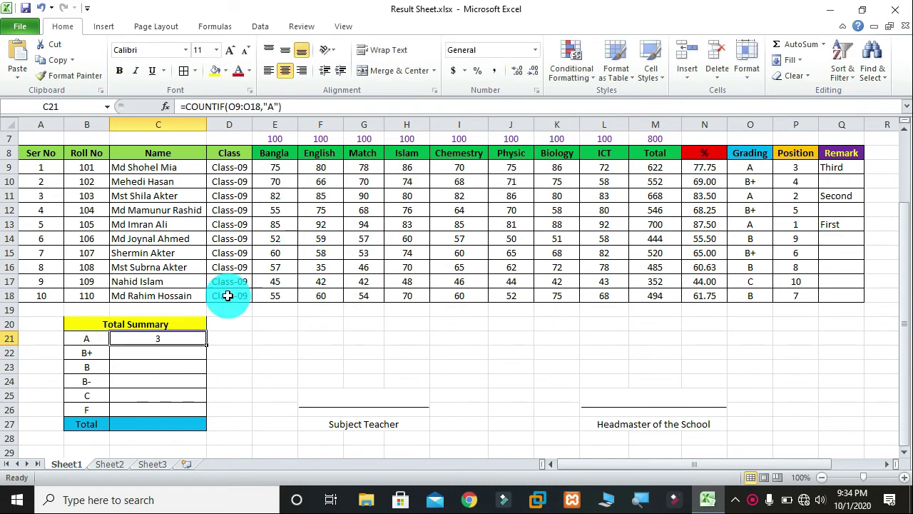
{"action": "left_click", "coordinate": [185, 351]}
{"action": "key", "text": "ctrl+v"}
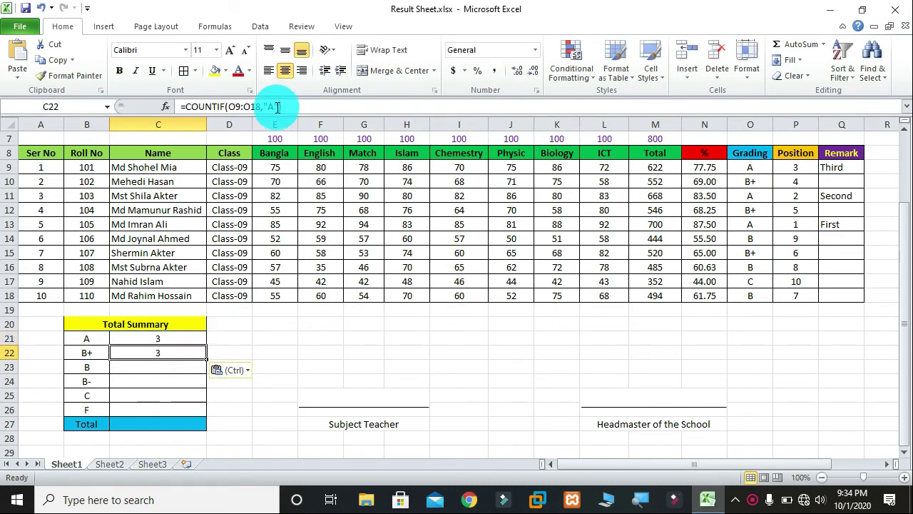
{"action": "left_click", "coordinate": [279, 106]}
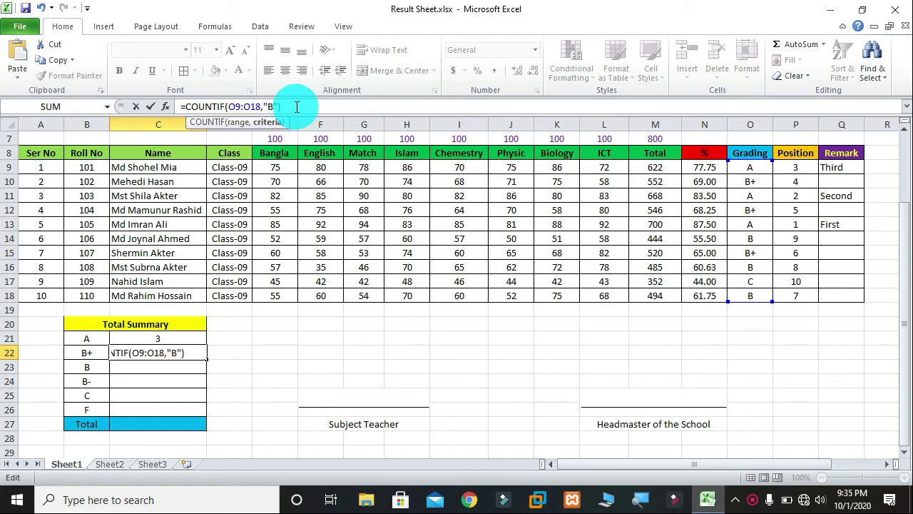
{"action": "key", "text": "Return"}
Step: Check the count in the B+ row against the grades in O11, O12 and O15
{"action": "left_click", "coordinate": [303, 365]}
{"action": "left_click", "coordinate": [749, 196]}
{"action": "left_click", "coordinate": [752, 210]}
{"action": "left_click", "coordinate": [750, 253]}
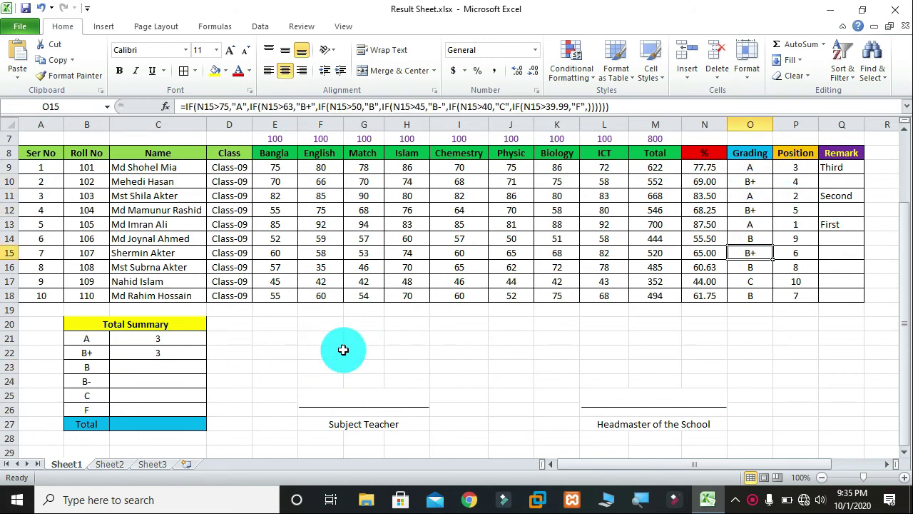
Step: Paste the copied COUNTIF formula into C23 and change its criterion to "B" to count the B grades
{"action": "left_click", "coordinate": [136, 368]}
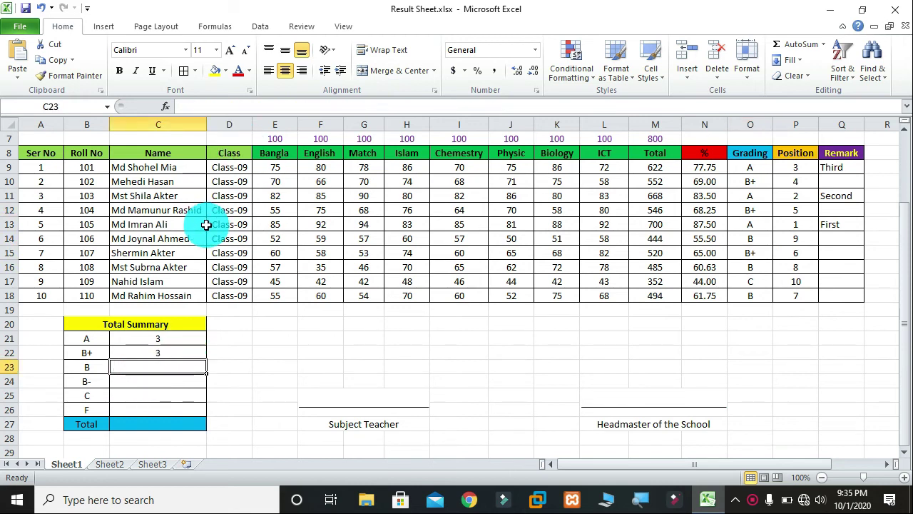
{"action": "key", "text": "ctrl+v"}
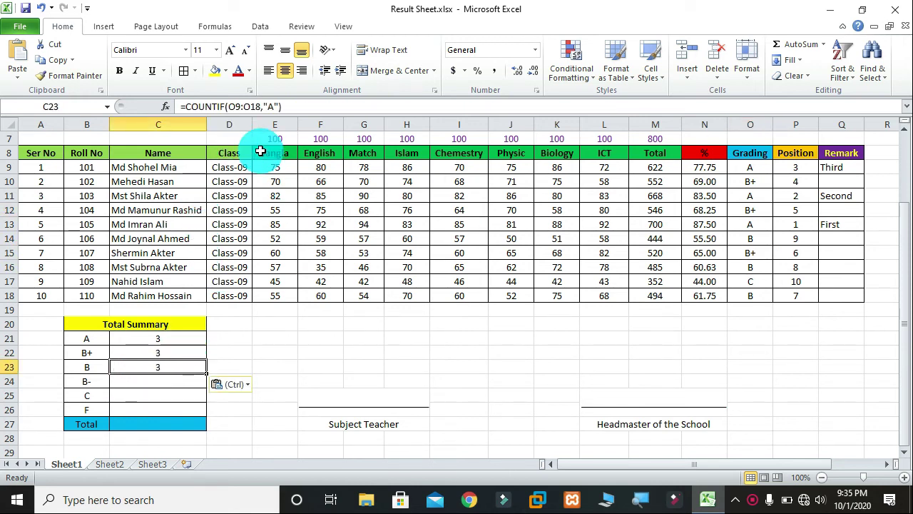
{"action": "left_click", "coordinate": [280, 106]}
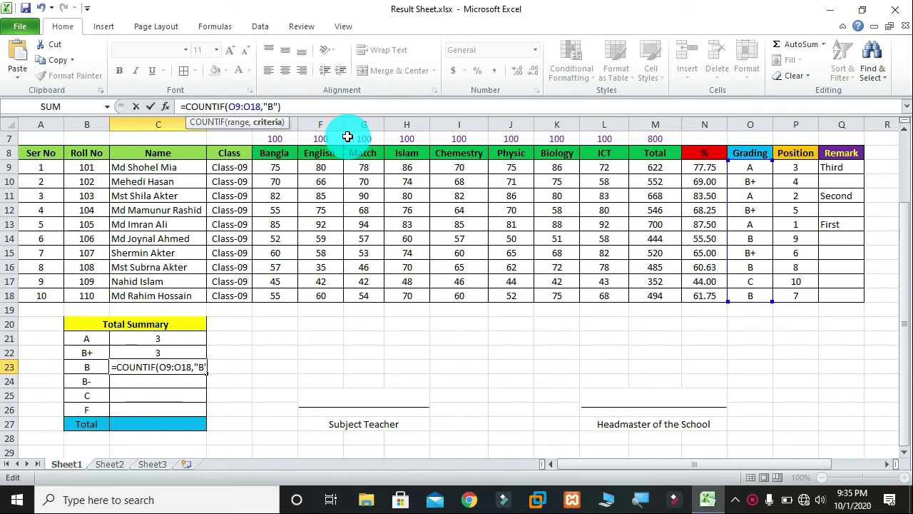
{"action": "key", "text": "Return"}
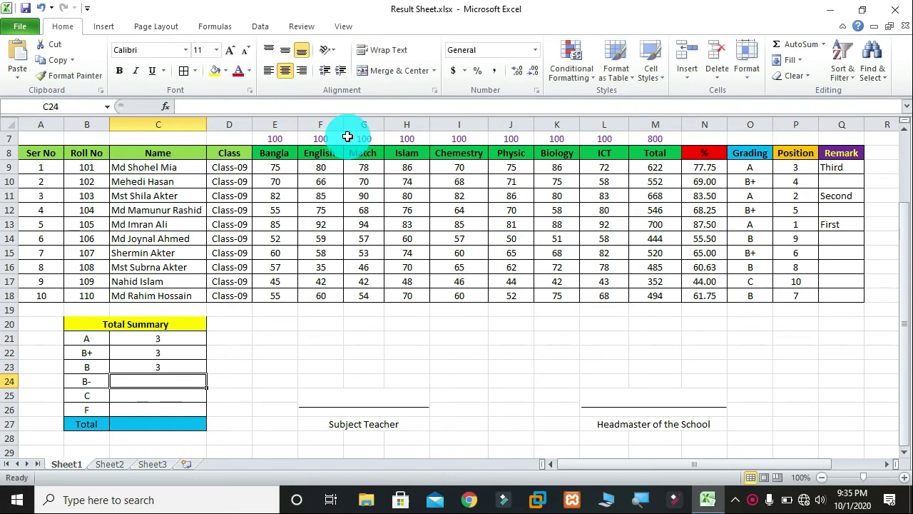
Step: Check the count in C23 against the B grades in O18 and O14
{"action": "left_click", "coordinate": [764, 298]}
{"action": "left_click", "coordinate": [758, 240]}
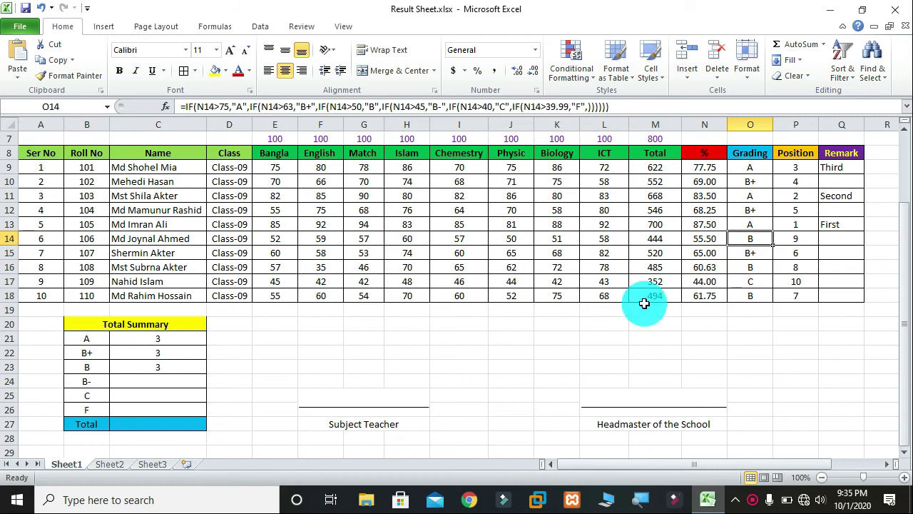
{"action": "left_click", "coordinate": [510, 352]}
Step: Paste the copied COUNTIF formula into C24 and change its criterion to "B-" to count the B- grades
{"action": "left_click", "coordinate": [167, 383]}
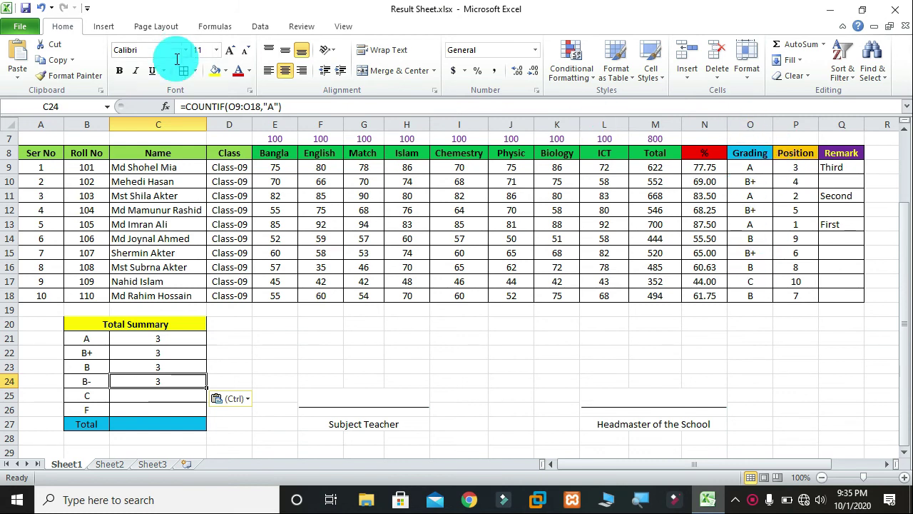
{"action": "left_click", "coordinate": [274, 107]}
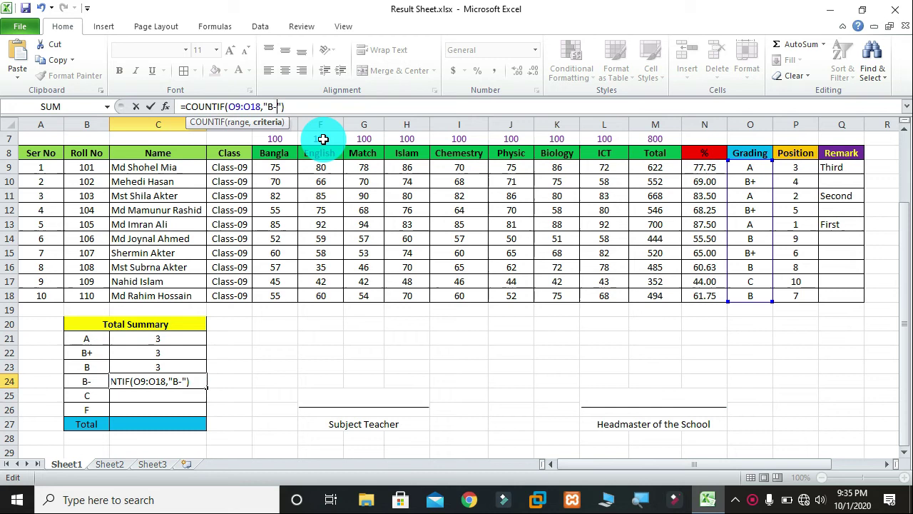
{"action": "type", "text": "B-"}
{"action": "key", "text": "Return"}
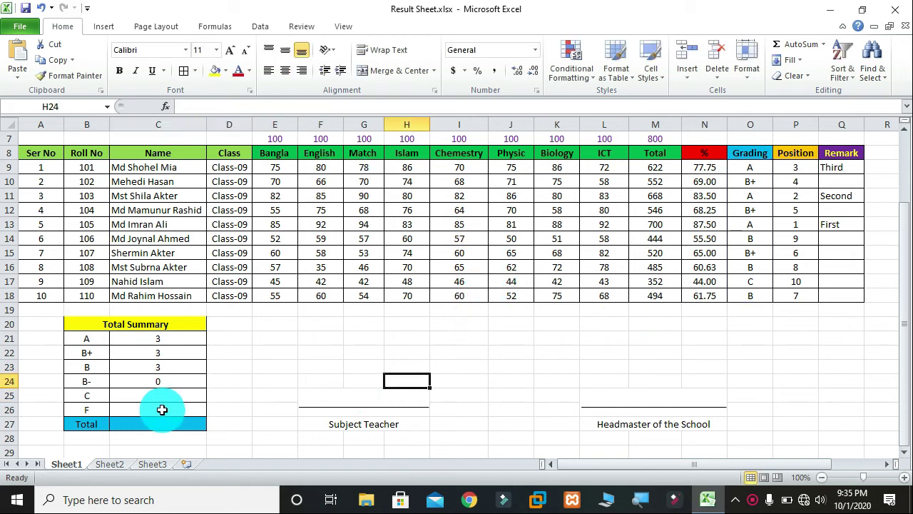
Step: Paste the copied COUNTIF formula into C25 and change its criterion to "C" to count the C grades
{"action": "key", "text": "ctrl+v"}
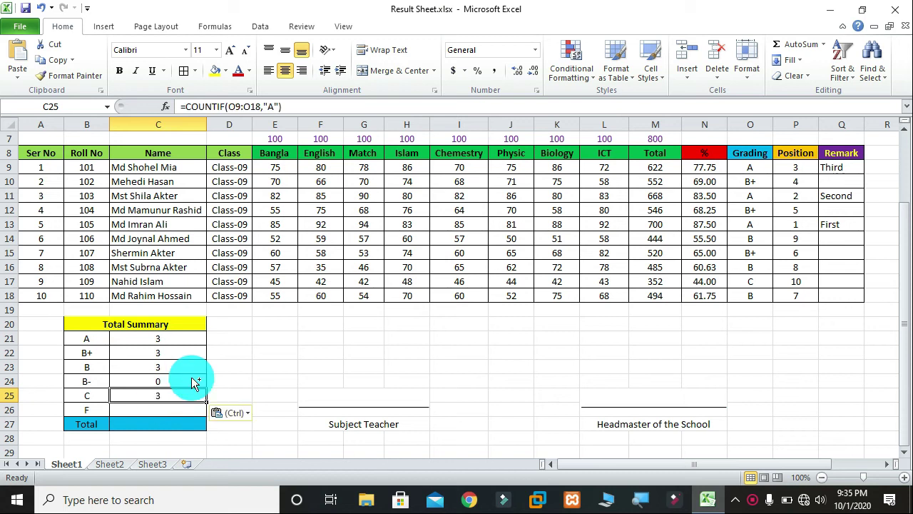
{"action": "left_click", "coordinate": [276, 106]}
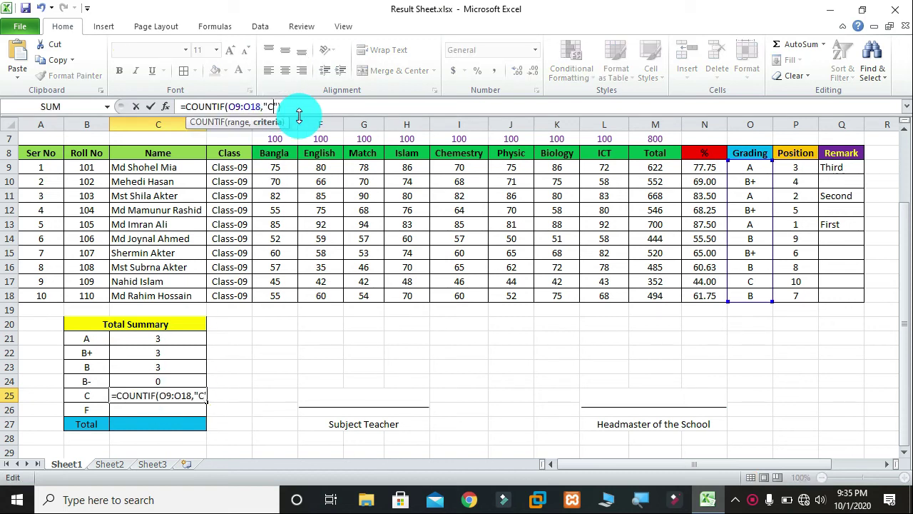
{"action": "key", "text": "Return"}
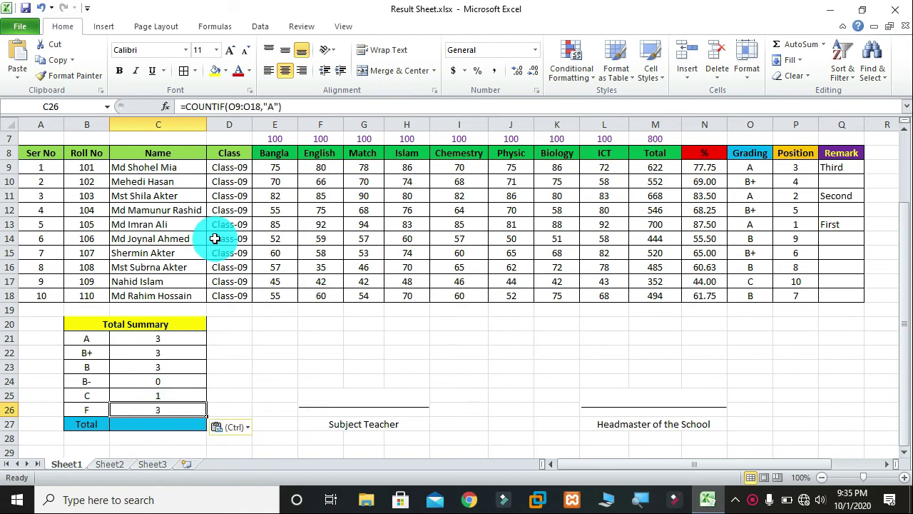
Step: Paste the copied COUNTIF formula into C26 and replace its criterion so it counts the F grades
{"action": "left_click", "coordinate": [274, 105]}
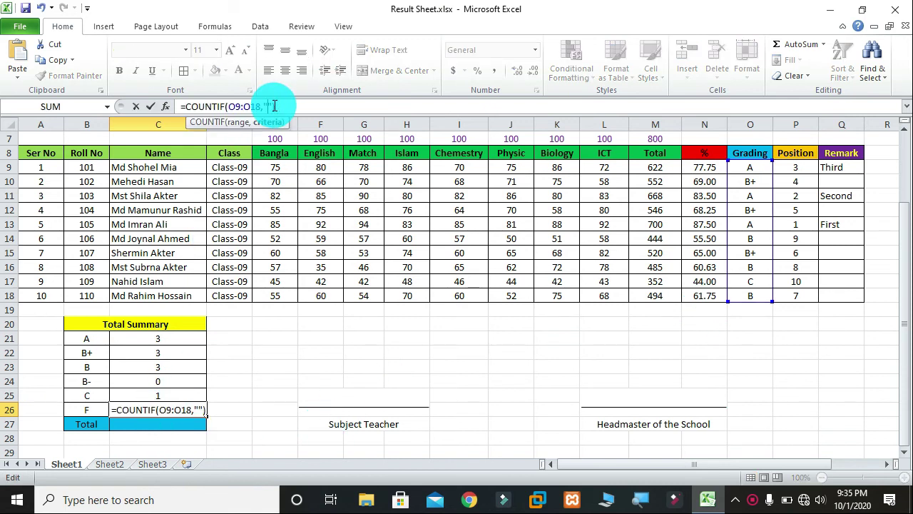
{"action": "key", "text": "Return"}
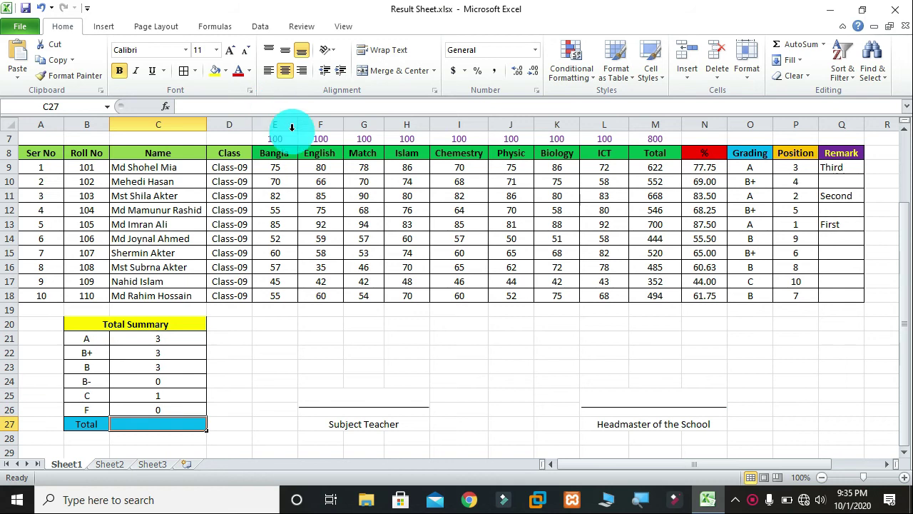
{"action": "left_click", "coordinate": [332, 366]}
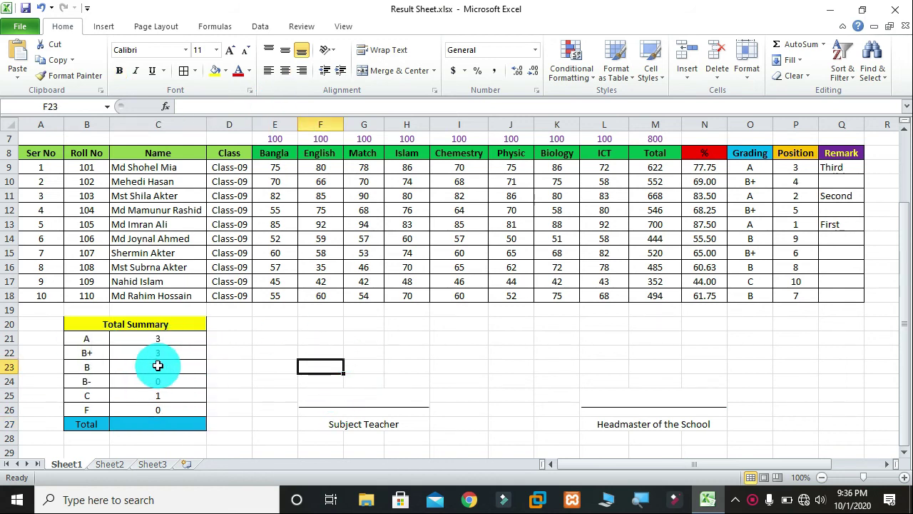
{"action": "scroll", "coordinate": [159, 353], "scroll_direction": "up", "scroll_amount": 1}
{"action": "scroll", "coordinate": [159, 353], "scroll_direction": "down", "scroll_amount": 1}
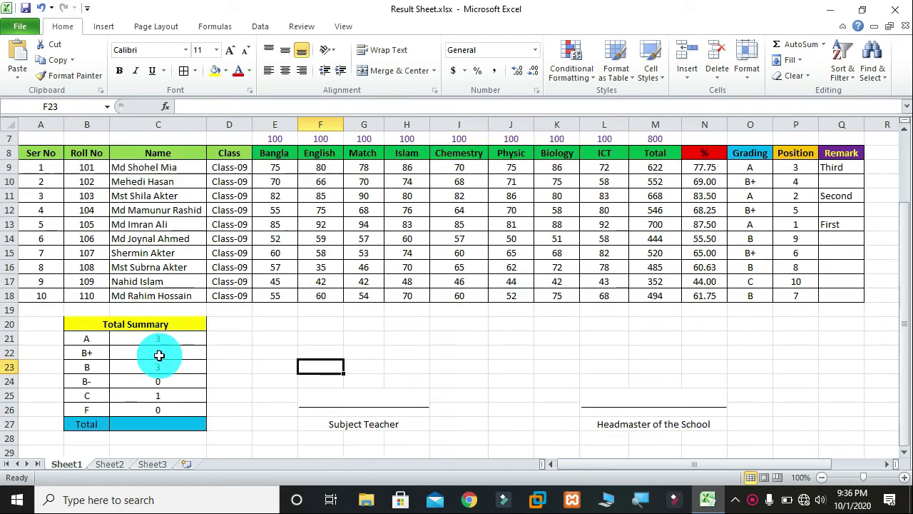
{"action": "left_click", "coordinate": [78, 324]}
{"action": "left_click", "coordinate": [312, 325]}
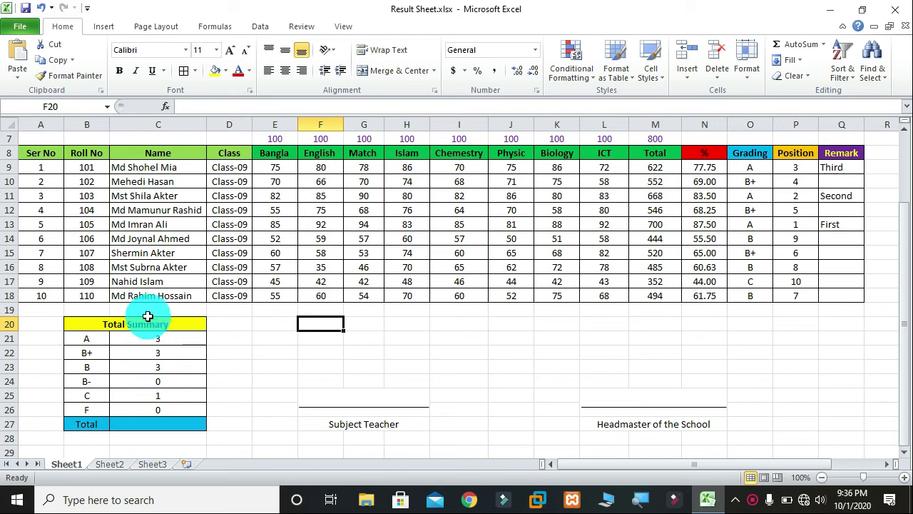
{"action": "scroll", "coordinate": [442, 341], "scroll_direction": "up", "scroll_amount": 1}
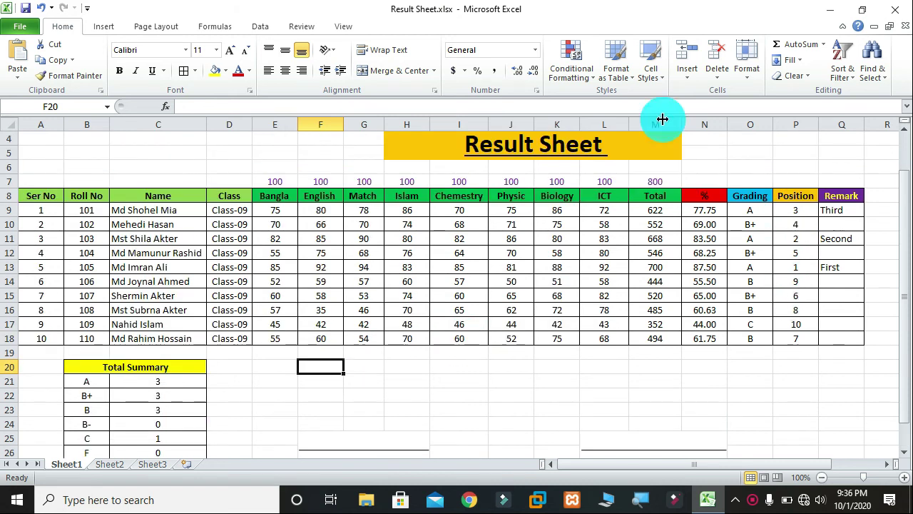
{"action": "scroll", "coordinate": [153, 305], "scroll_direction": "down", "scroll_amount": 2}
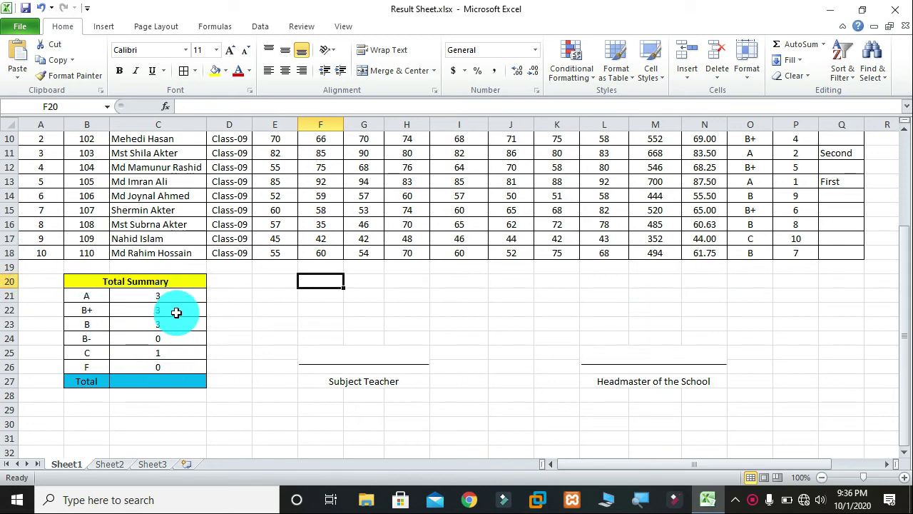
Step: Sum the grade counts in C21:C26 with AutoSum to fill the Total row in C27
{"action": "left_click_drag", "start_coordinate": [181, 296], "coordinate": [180, 365]}
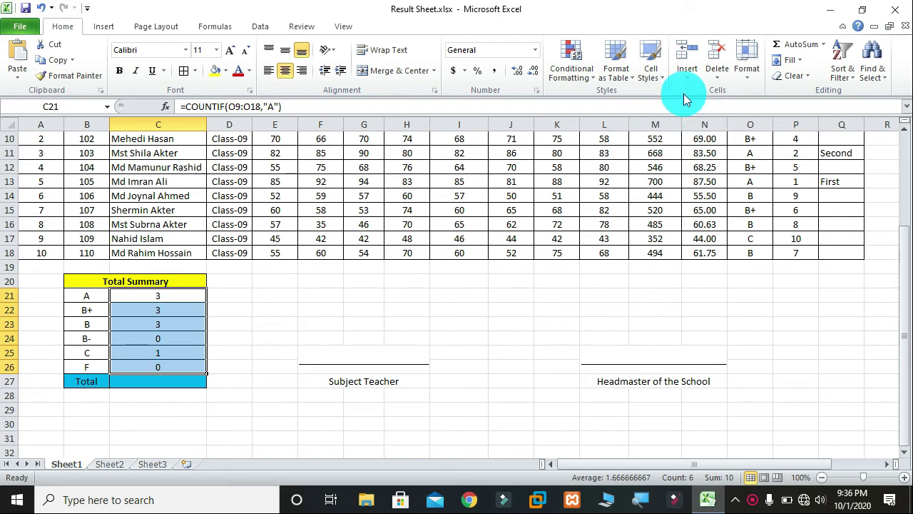
{"action": "left_click", "coordinate": [799, 52]}
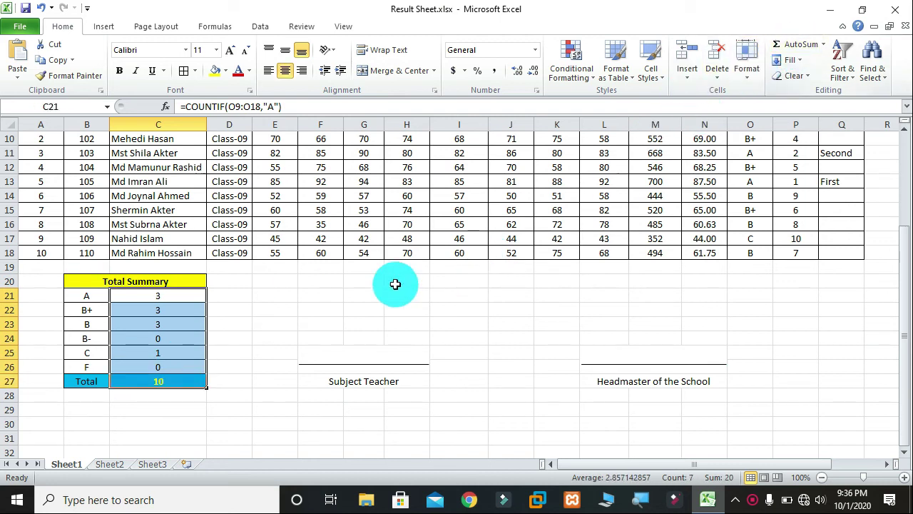
{"action": "left_click", "coordinate": [366, 294]}
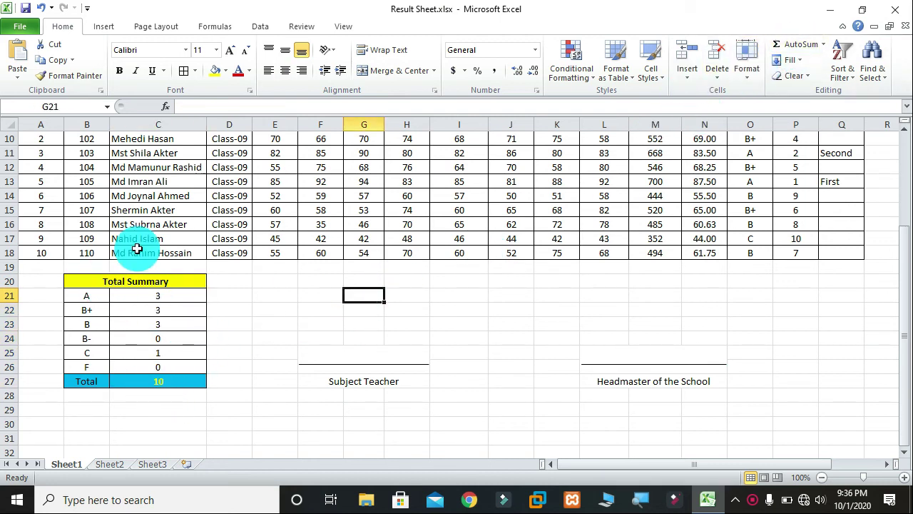
Step: Review the completed result table, the Total Summary counts and the two signature lines below it
{"action": "scroll", "coordinate": [288, 322], "scroll_direction": "up", "scroll_amount": 3}
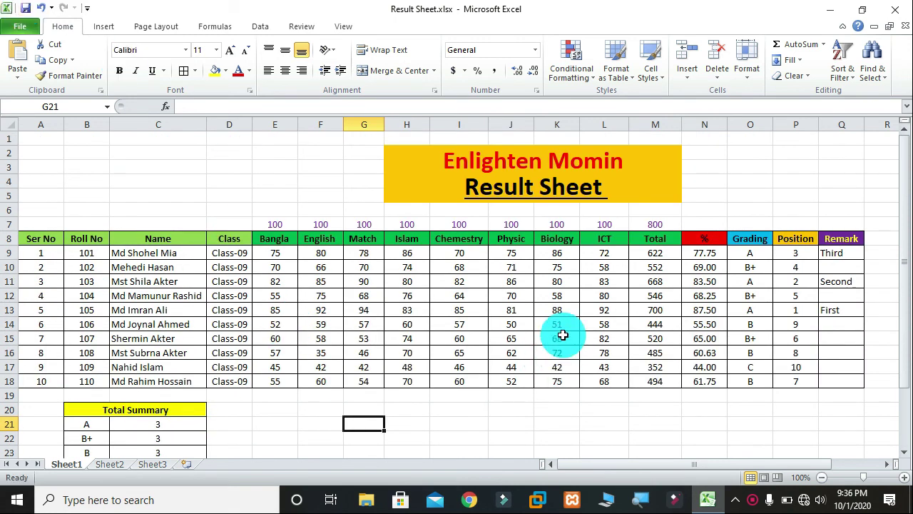
{"action": "scroll", "coordinate": [499, 364], "scroll_direction": "down", "scroll_amount": 2}
{"action": "left_click", "coordinate": [169, 342]}
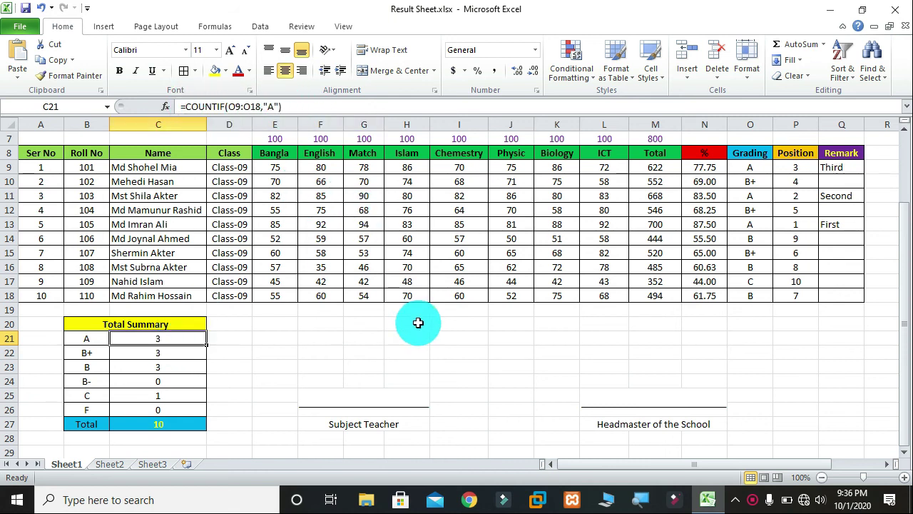
{"action": "left_click", "coordinate": [454, 353]}
{"action": "scroll", "coordinate": [456, 353], "scroll_direction": "up", "scroll_amount": 1}
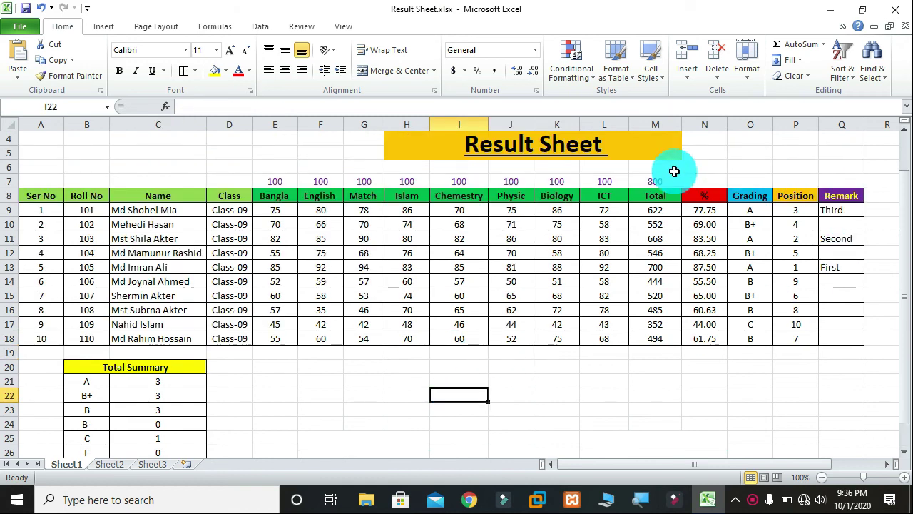
{"action": "scroll", "coordinate": [755, 283], "scroll_direction": "down", "scroll_amount": 1}
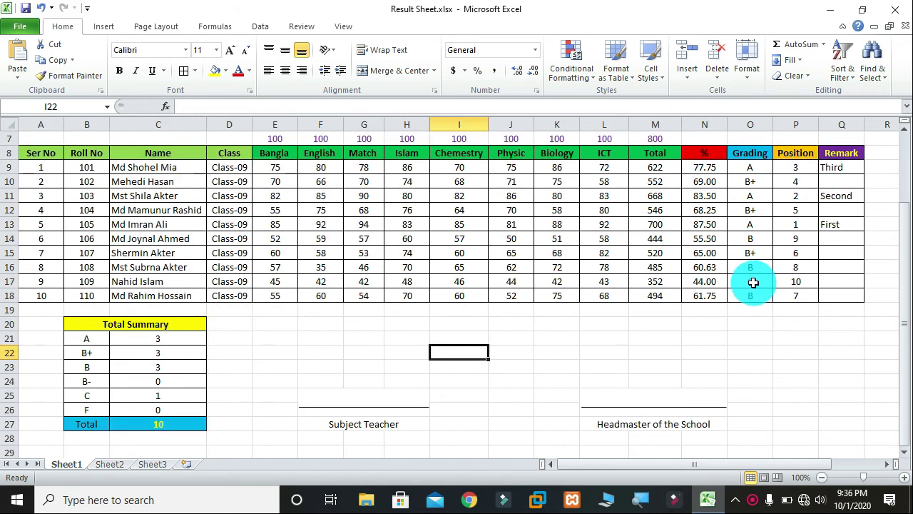
{"action": "left_click", "coordinate": [374, 401]}
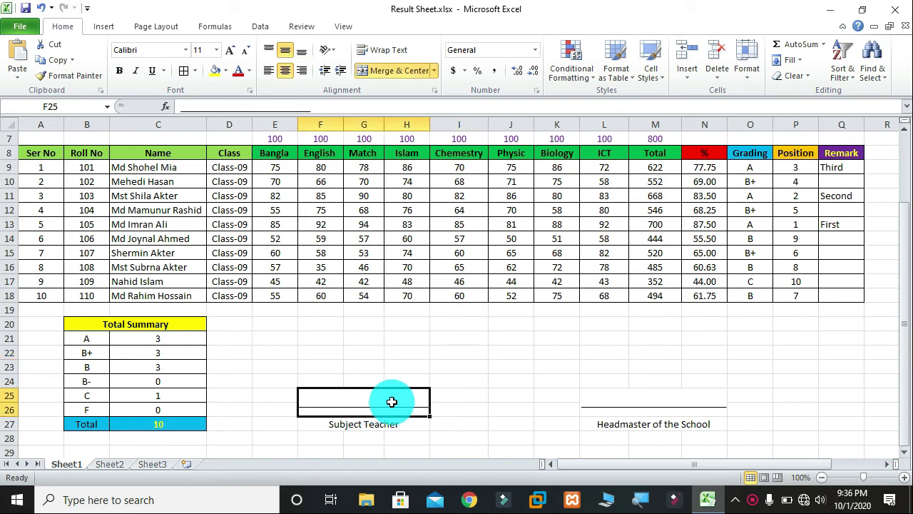
{"action": "left_click", "coordinate": [642, 384]}
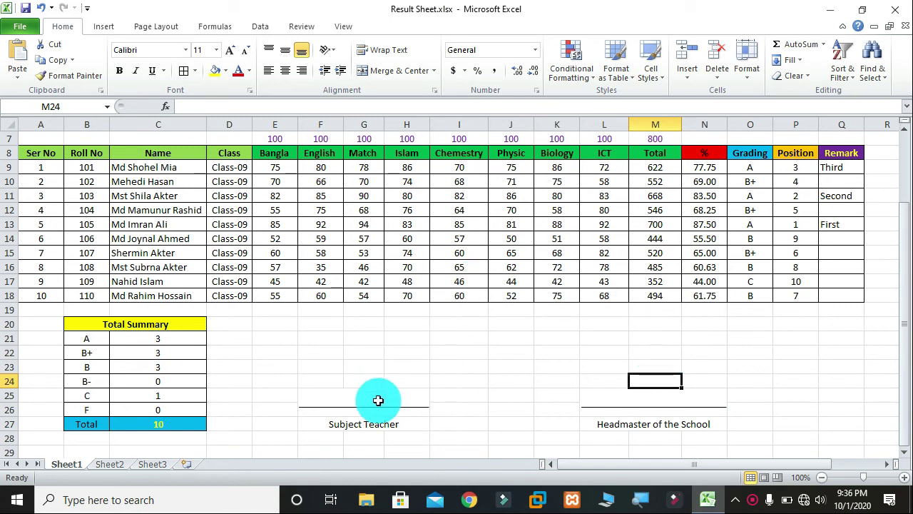
Step: Draw a scribbled signature about 1.32" wide and 0.63" high above the Subject Teacher line with the Scribble shape
{"action": "left_click", "coordinate": [103, 27]}
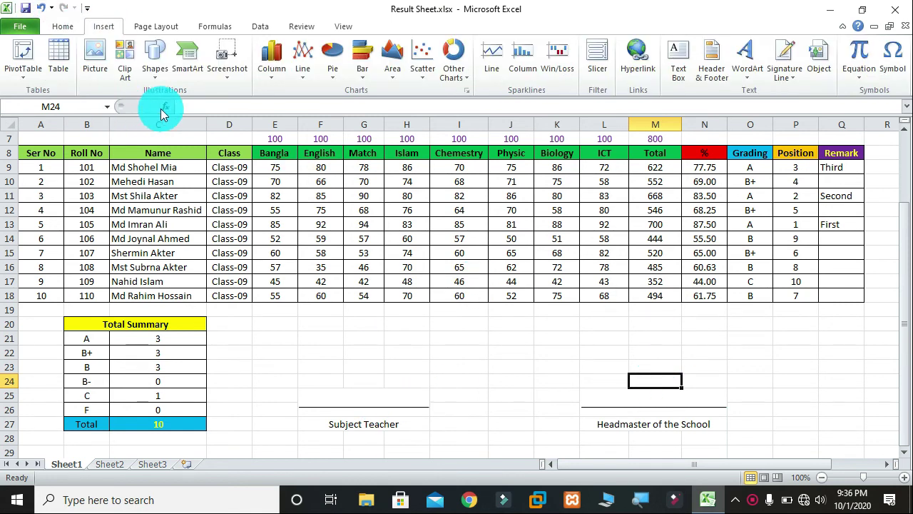
{"action": "left_click", "coordinate": [151, 66]}
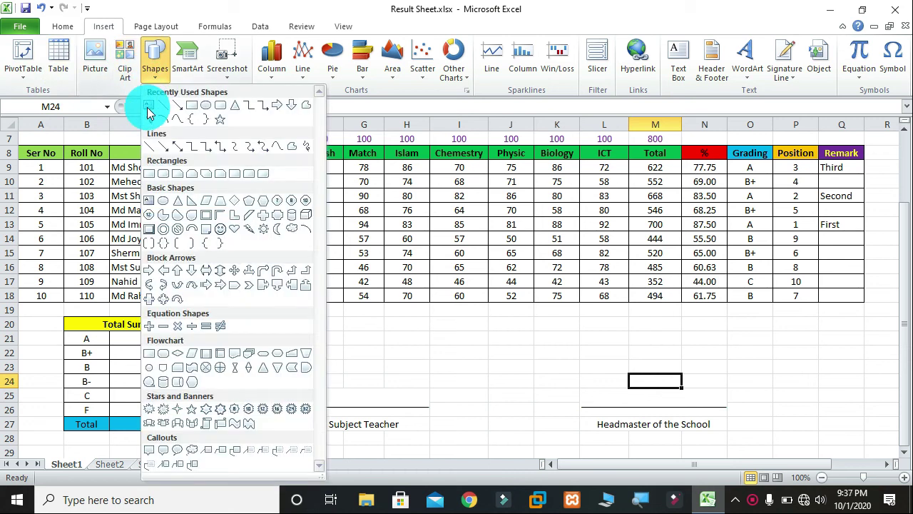
{"action": "left_click", "coordinate": [151, 120]}
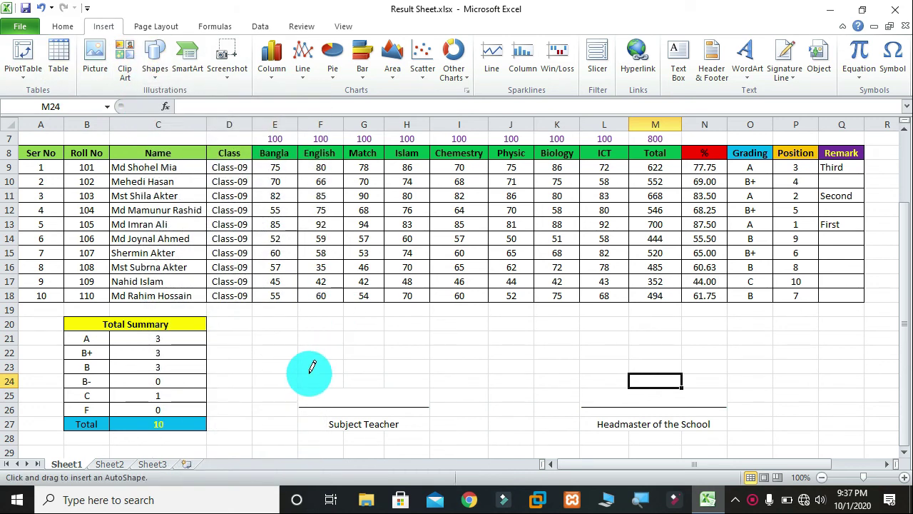
{"action": "mouse_move", "coordinate": [327, 385]}
{"action": "left_mouse_down"}
{"action": "mouse_move", "coordinate": [379, 377]}
{"action": "mouse_move", "coordinate": [386, 386]}
{"action": "left_mouse_up"}
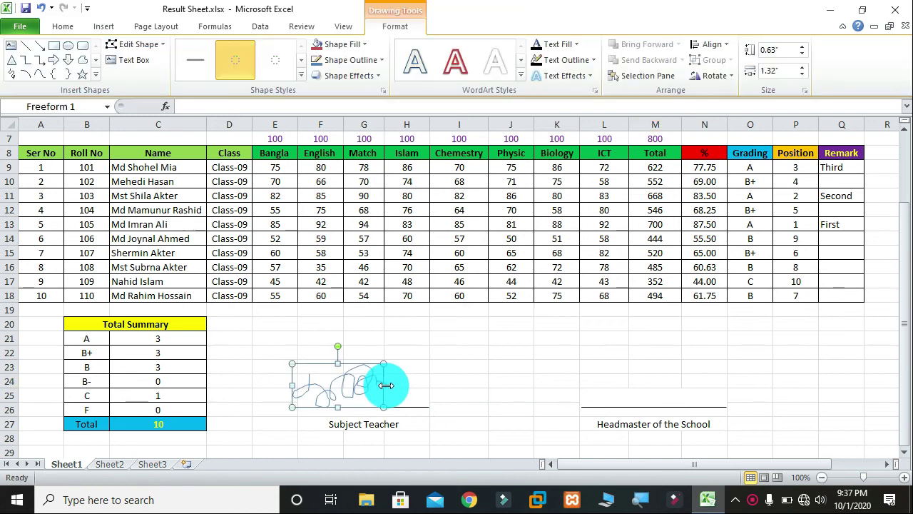
{"action": "left_click", "coordinate": [614, 379]}
Step: Duplicate the scribbled signature and place the copy above the Headmaster of the School line
{"action": "left_click", "coordinate": [361, 382]}
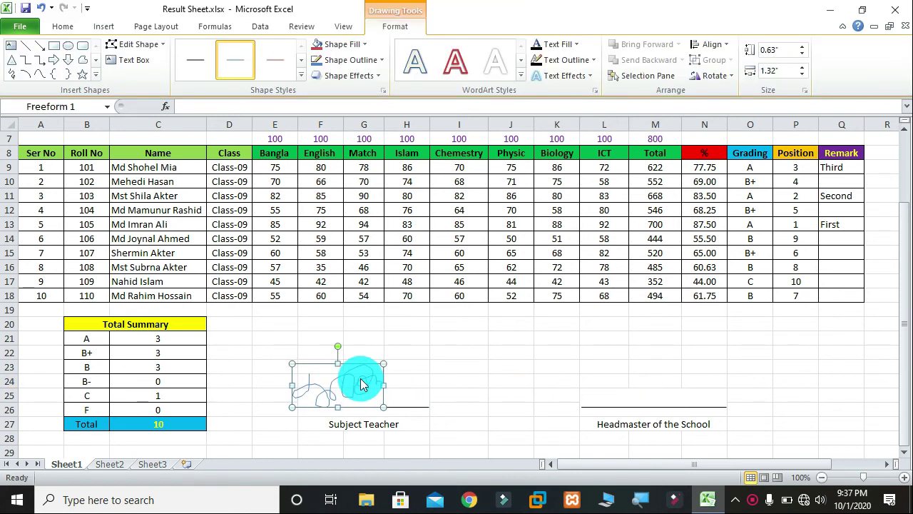
{"action": "key", "text": "ctrl+d"}
{"action": "left_click_drag", "start_coordinate": [362, 392], "coordinate": [656, 373]}
{"action": "left_click", "coordinate": [762, 387]}
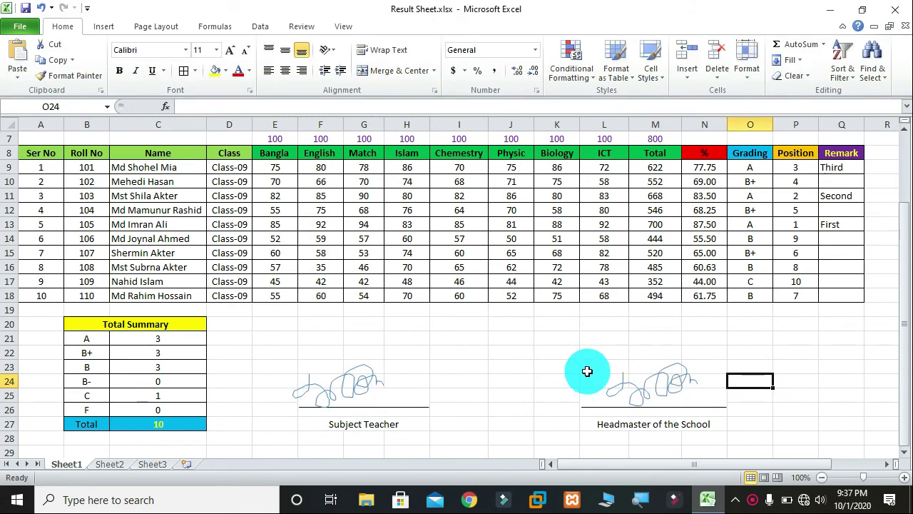
Step: Fill the merged heading cell H2 above the Result Sheet title with yellow
{"action": "scroll", "coordinate": [581, 356], "scroll_direction": "up", "scroll_amount": 2}
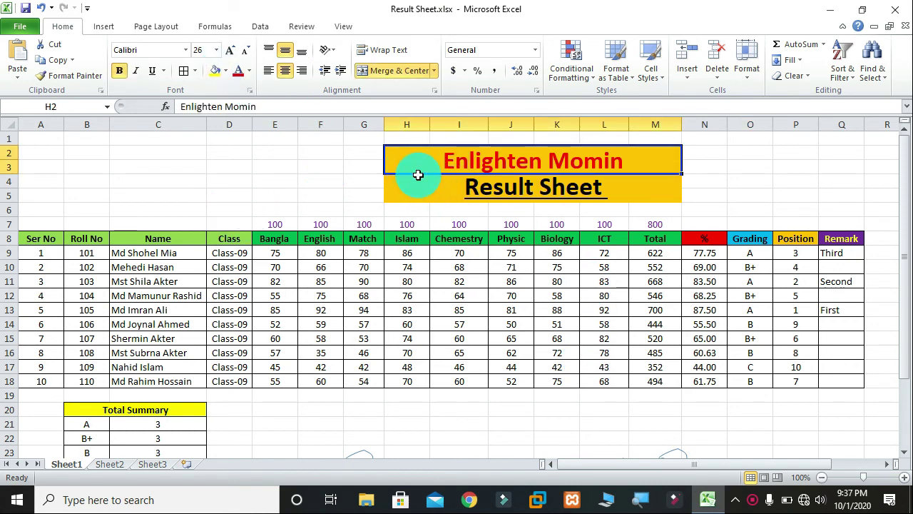
{"action": "left_click", "coordinate": [225, 70]}
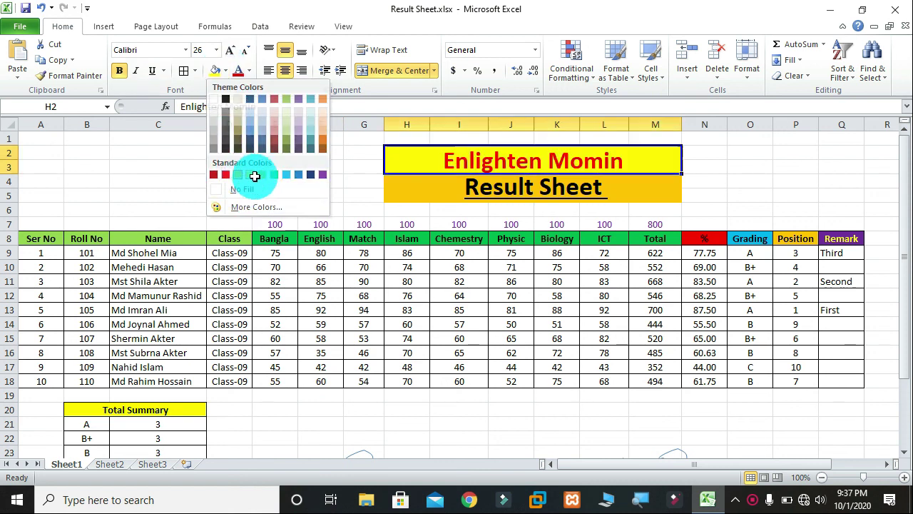
{"action": "left_click", "coordinate": [251, 175]}
{"action": "left_click", "coordinate": [401, 191]}
{"action": "left_click", "coordinate": [225, 70]}
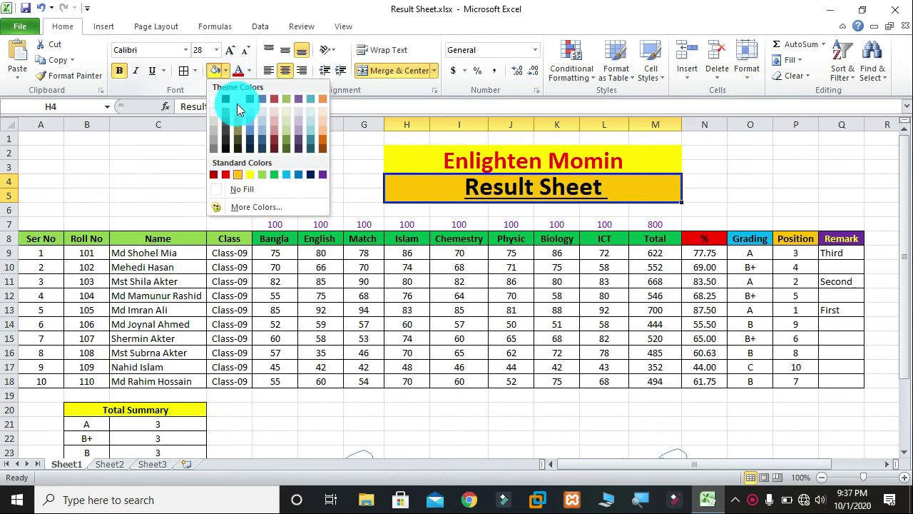
{"action": "left_click", "coordinate": [160, 178]}
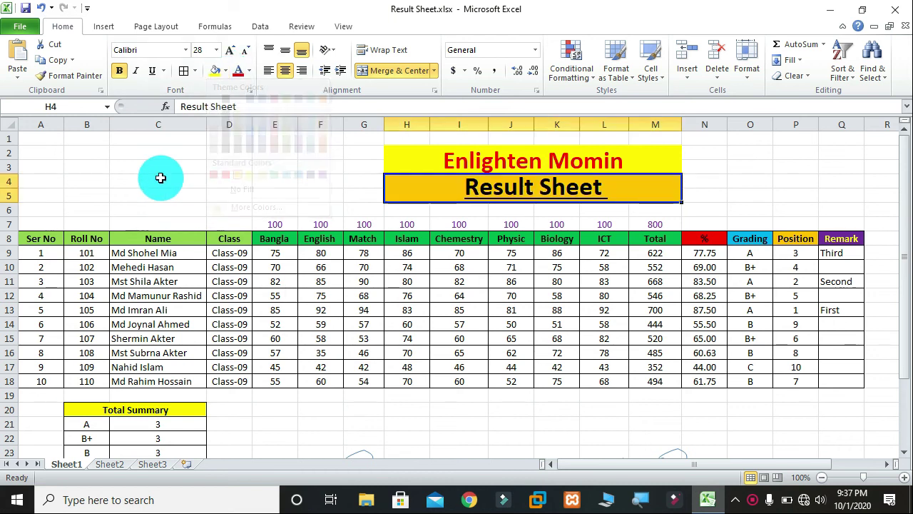
Step: Fill the header cells A8:D8, from Ser No to Class, with the standard red
{"action": "left_click", "coordinate": [34, 241]}
{"action": "left_click_drag", "start_coordinate": [35, 242], "coordinate": [225, 238]}
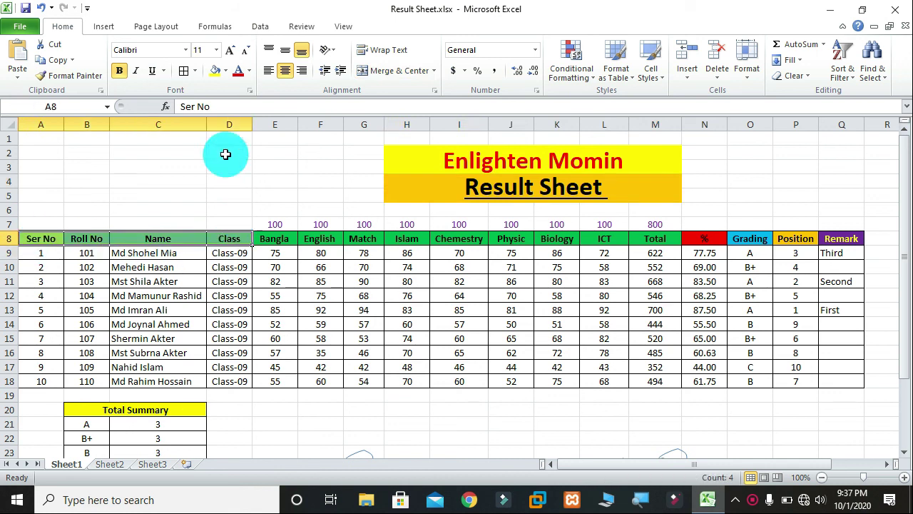
{"action": "left_click", "coordinate": [226, 70]}
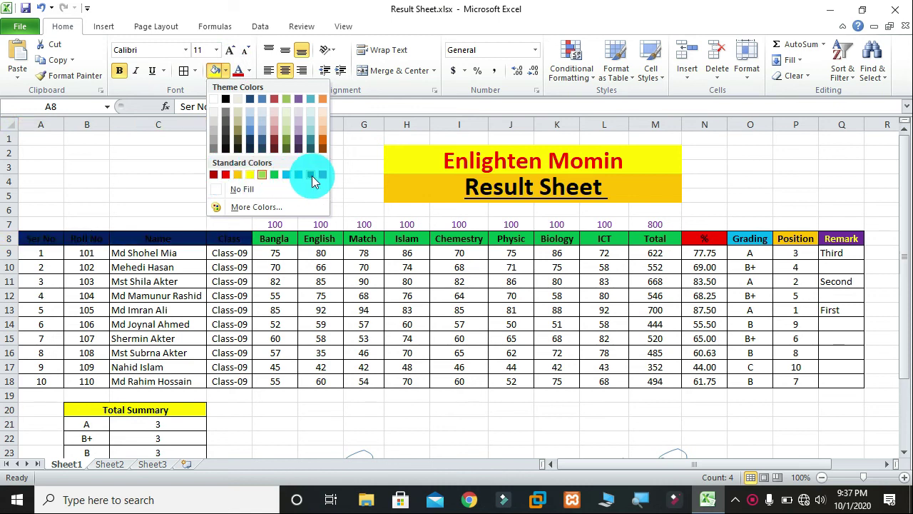
{"action": "left_click", "coordinate": [225, 175]}
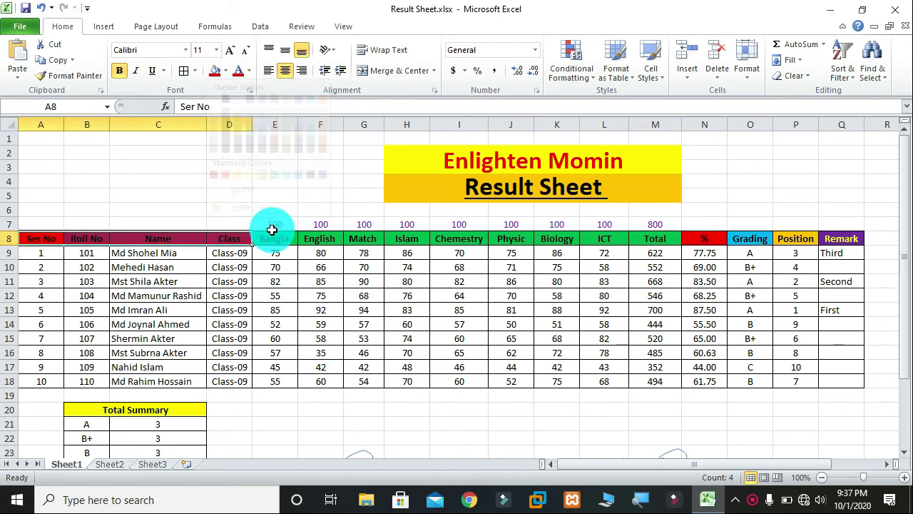
Step: Fill the header cells E8:M8, from Bangla to Total, with the standard light green
{"action": "left_click_drag", "start_coordinate": [278, 242], "coordinate": [650, 241]}
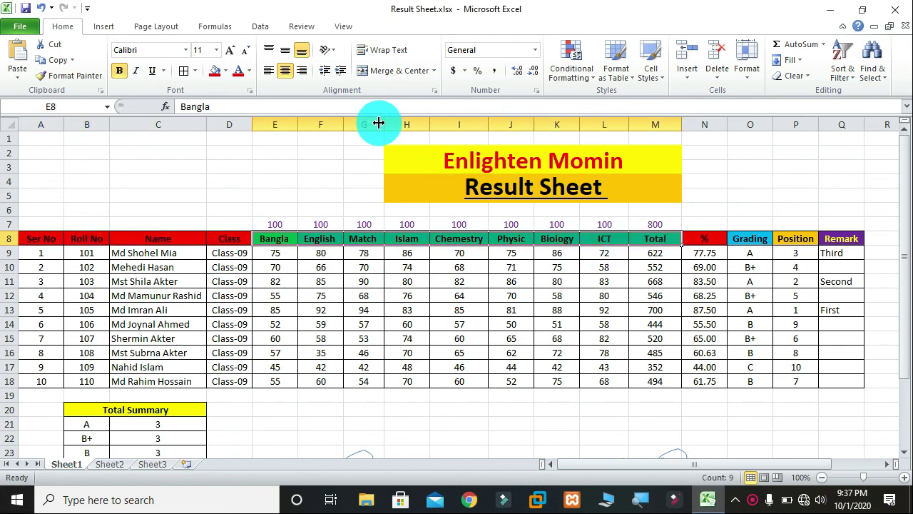
{"action": "left_click", "coordinate": [225, 70]}
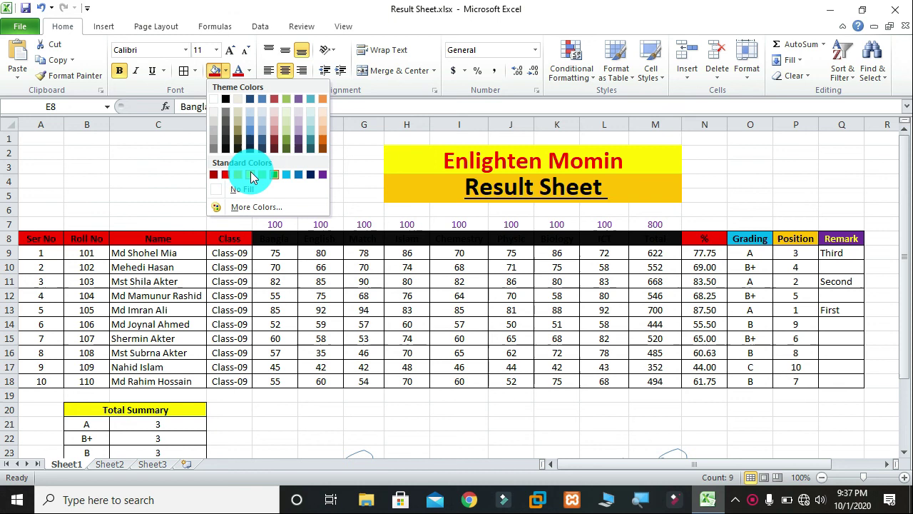
{"action": "left_click", "coordinate": [261, 175]}
{"action": "left_click_drag", "start_coordinate": [702, 241], "coordinate": [852, 241]}
{"action": "left_click", "coordinate": [718, 191]}
{"action": "scroll", "coordinate": [722, 240], "scroll_direction": "down", "scroll_amount": 3}
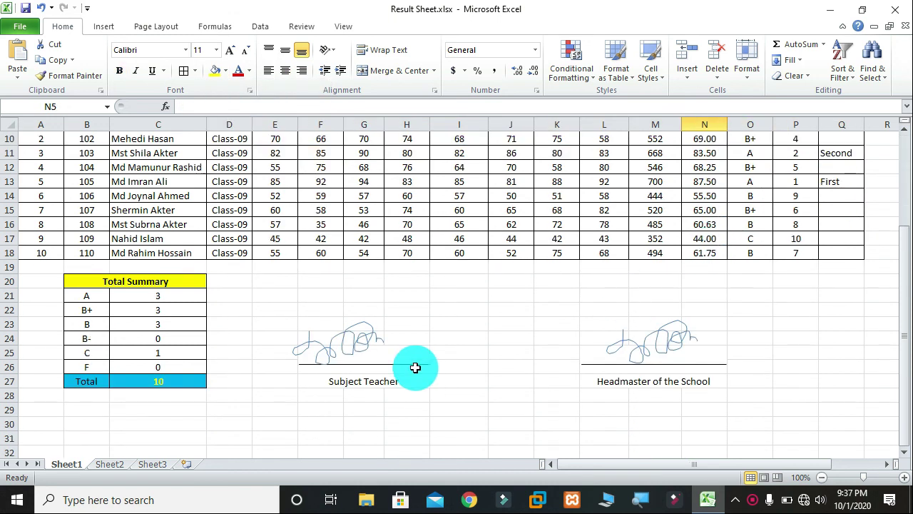
Step: Undo the red fill on header cells A8:D8 and the light green fill on E8:M8
{"action": "scroll", "coordinate": [412, 336], "scroll_direction": "up", "scroll_amount": 3}
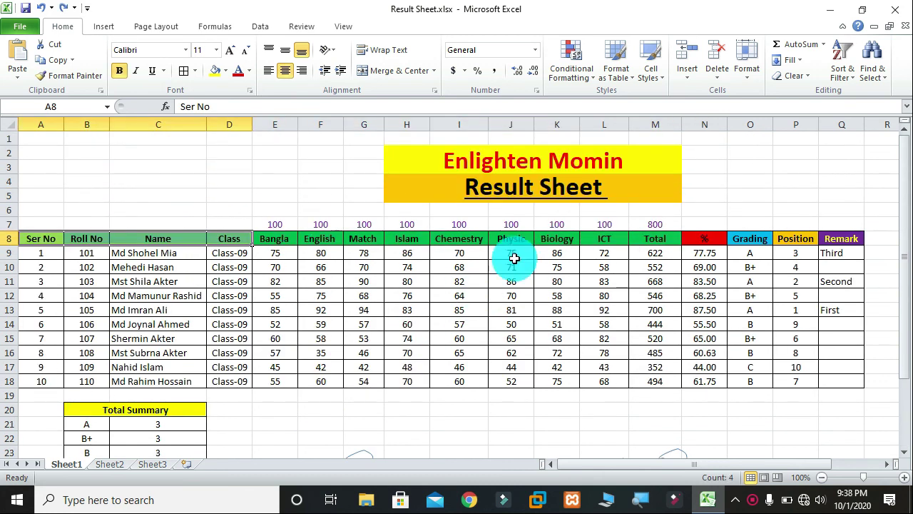
{"action": "left_click", "coordinate": [747, 187]}
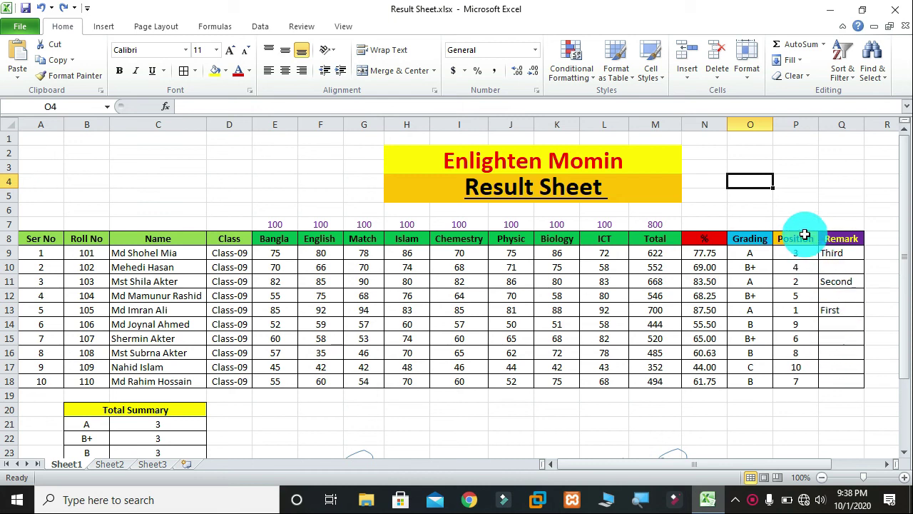
Step: Open the sample workbook Result Sheet - ---.xlsx from the desktop and look over its result table, Total Summary and signatures
{"action": "left_click", "coordinate": [830, 9]}
{"action": "double_click", "coordinate": [22, 100]}
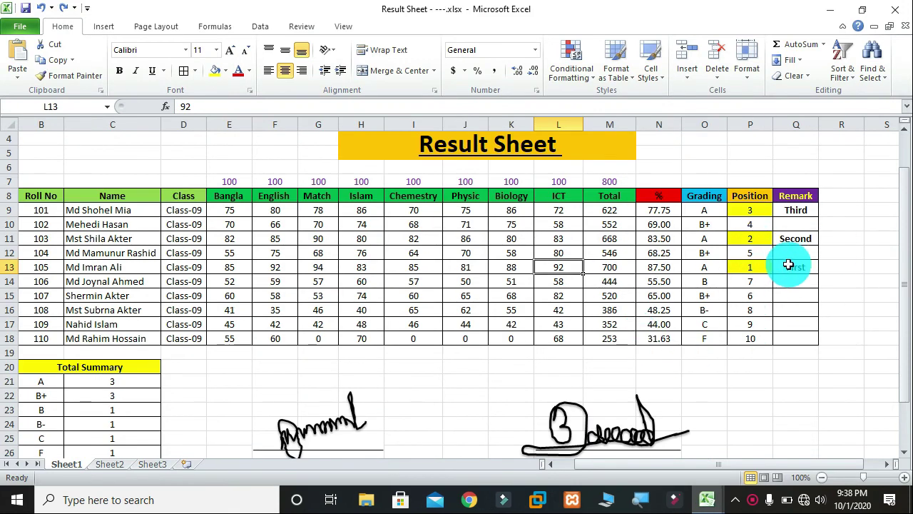
{"action": "scroll", "coordinate": [807, 273], "scroll_direction": "down", "scroll_amount": 1}
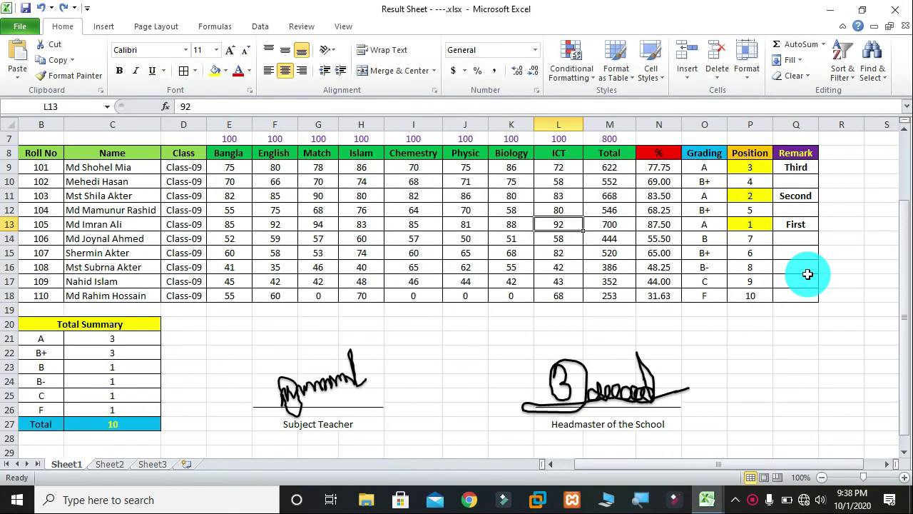
{"action": "scroll", "coordinate": [809, 256], "scroll_direction": "up", "scroll_amount": 1}
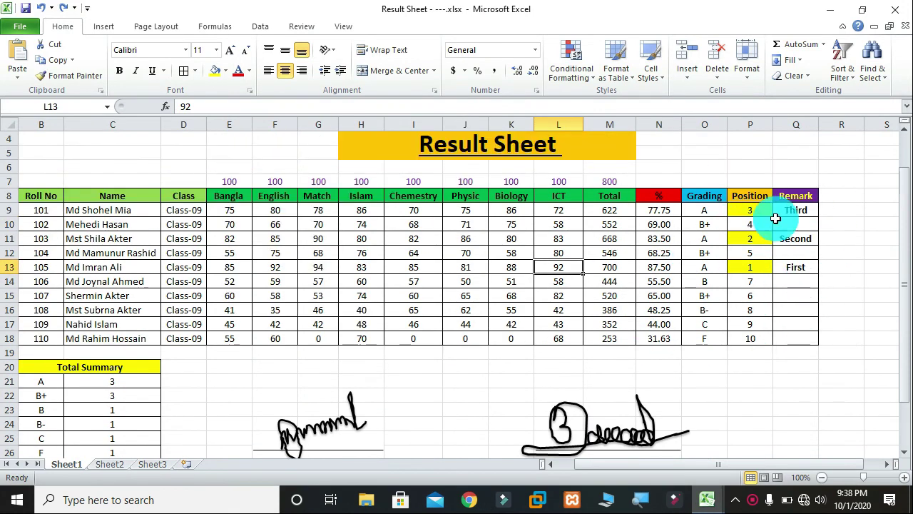
{"action": "left_click", "coordinate": [864, 10]}
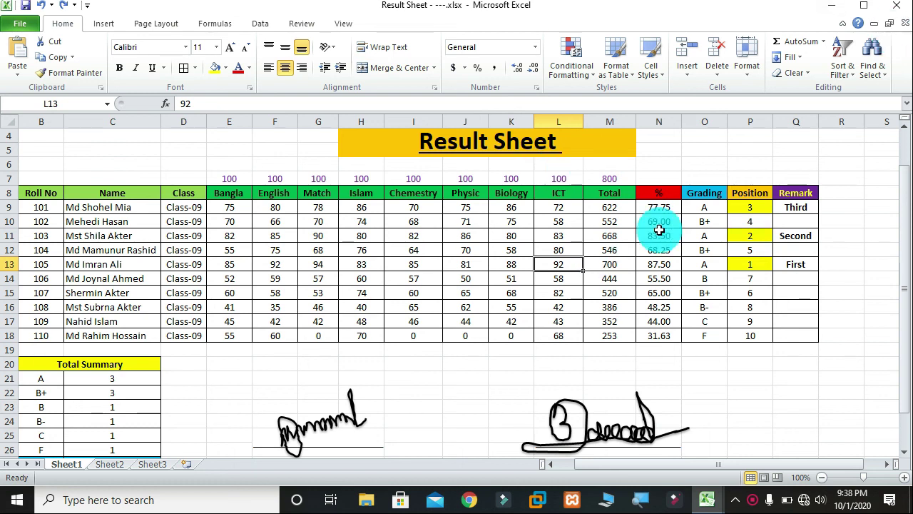
Step: Examine the percentage, Grading and Position formulas in cells N9, O9 and P9 of the sample sheet
{"action": "left_click", "coordinate": [710, 209]}
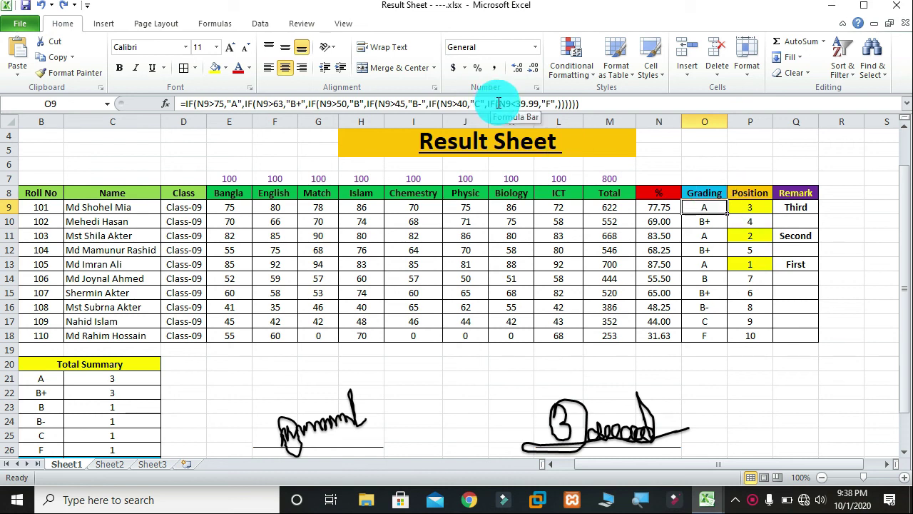
{"action": "left_click", "coordinate": [669, 182]}
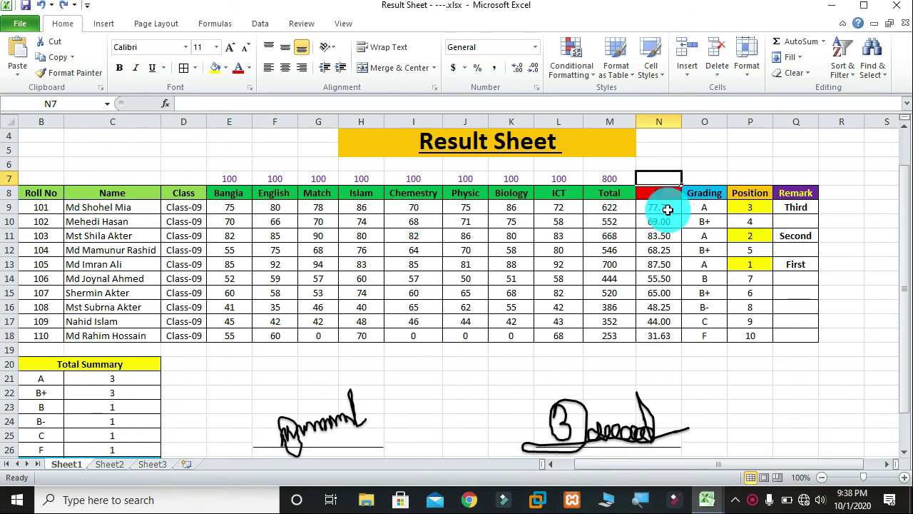
{"action": "left_click", "coordinate": [697, 178]}
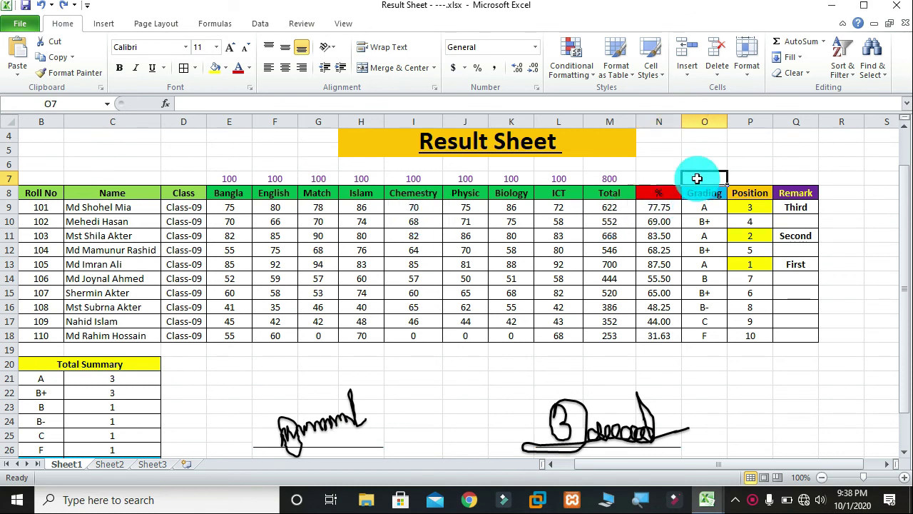
{"action": "left_click", "coordinate": [654, 211]}
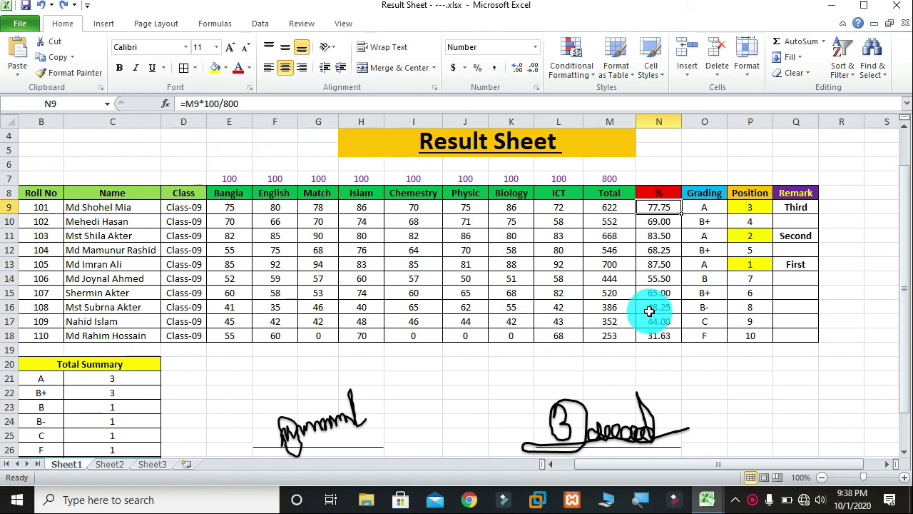
{"action": "left_click", "coordinate": [701, 211]}
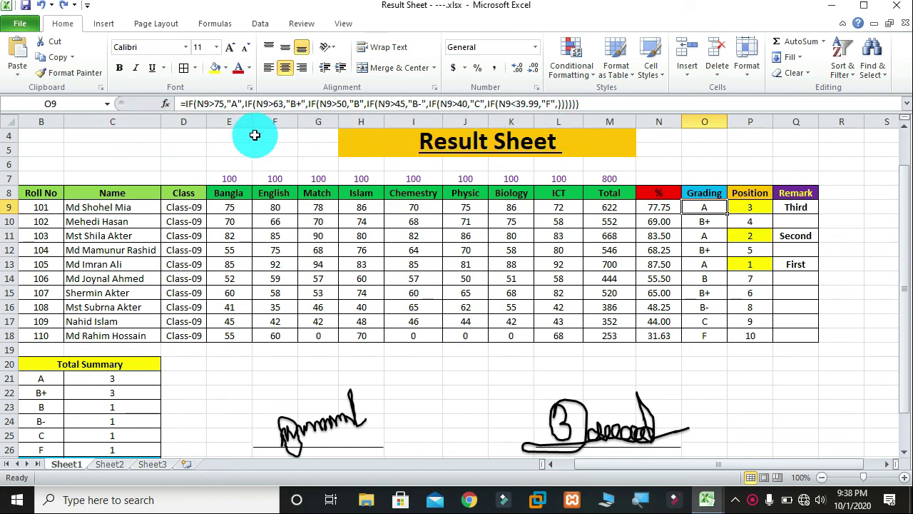
{"action": "left_click", "coordinate": [753, 210]}
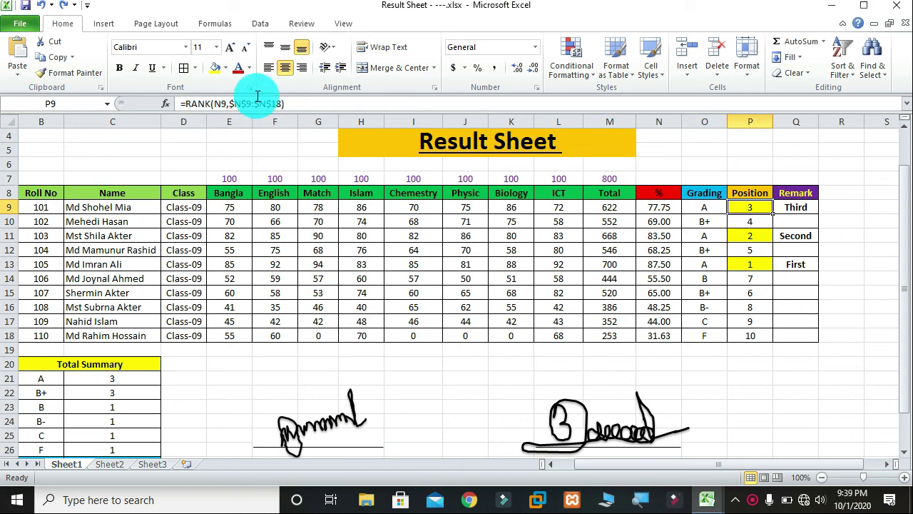
Step: Examine the COUNTIF formulas for each grade from A to F in the Total Summary, cells C21:C26
{"action": "left_click", "coordinate": [121, 387]}
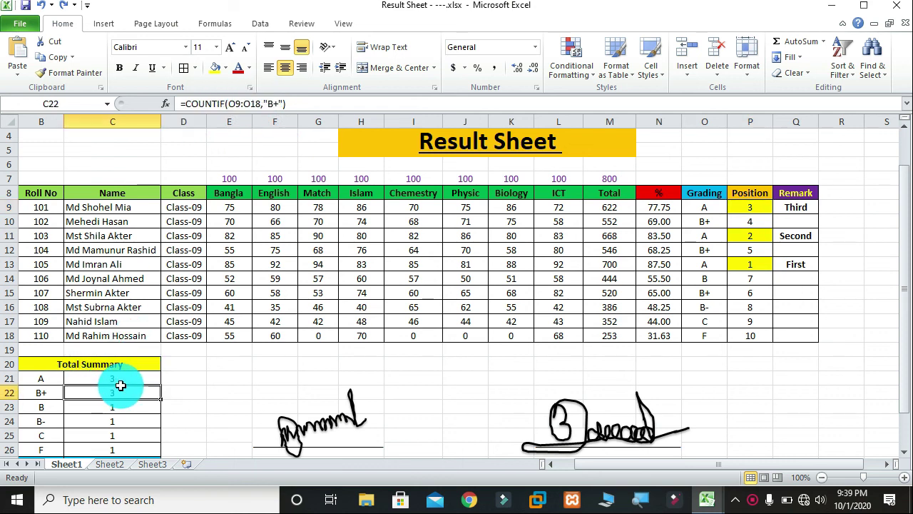
{"action": "left_click", "coordinate": [120, 379]}
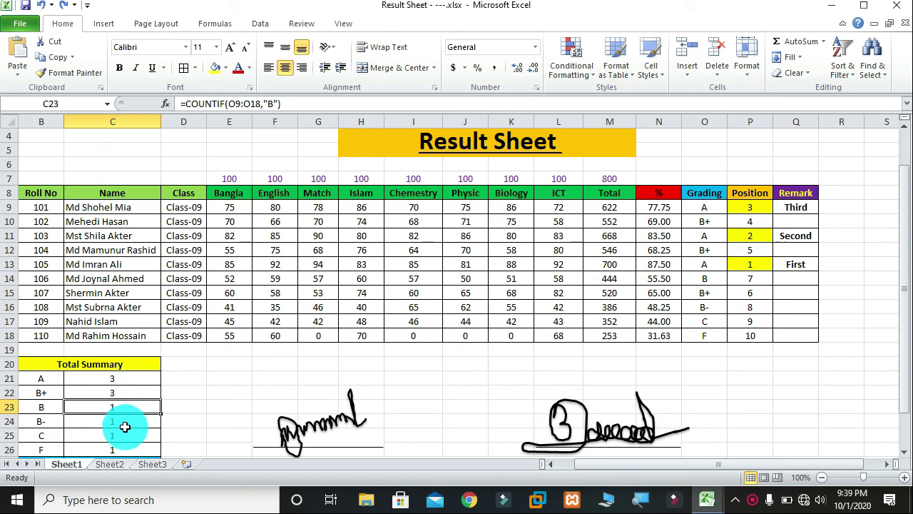
{"action": "key", "text": "Down"}
{"action": "key", "text": "Down"}
{"action": "key", "text": "Down"}
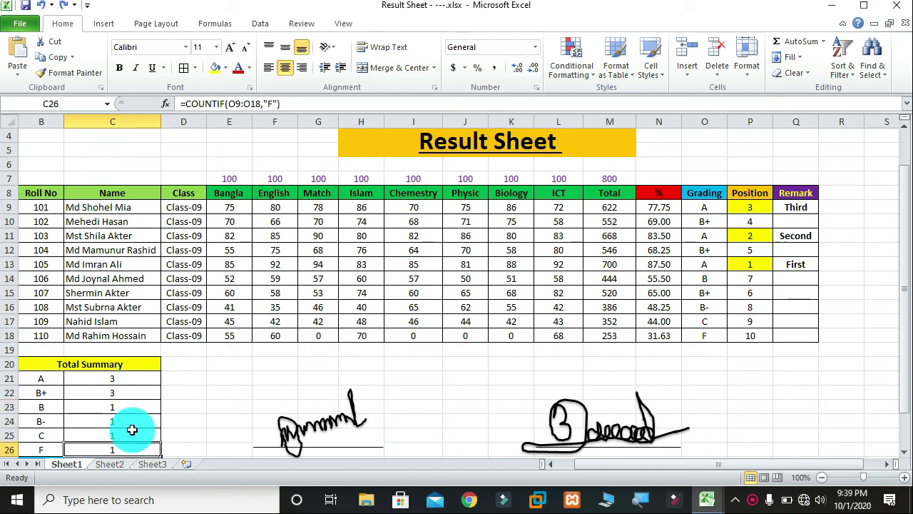